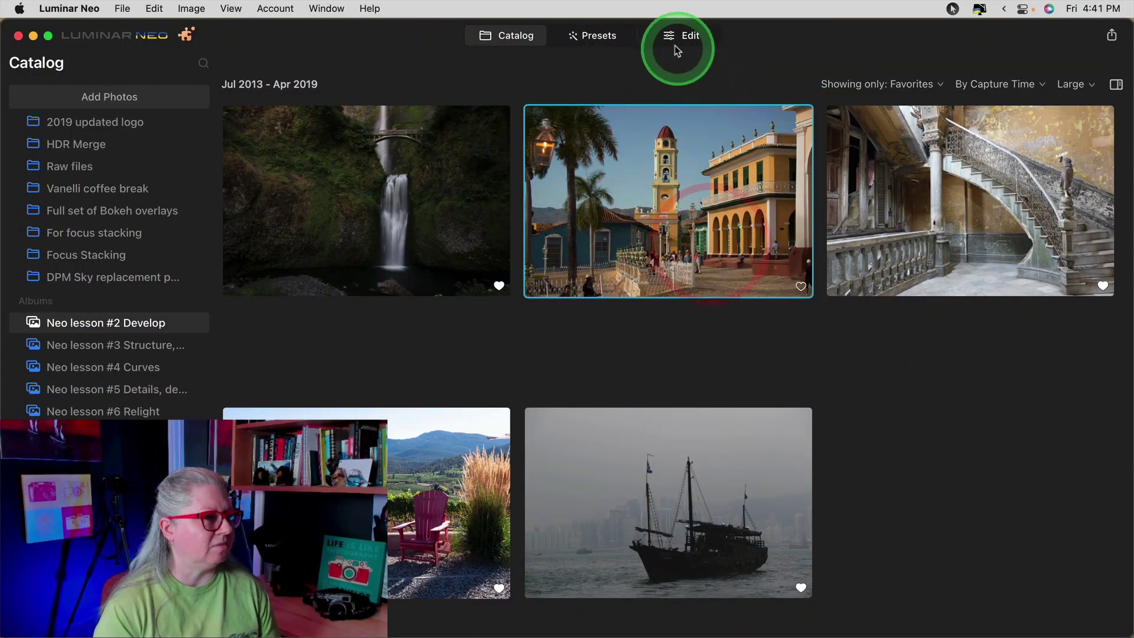
- Open the bell tower photo in the Edit view and show its histogram
click(677, 51)
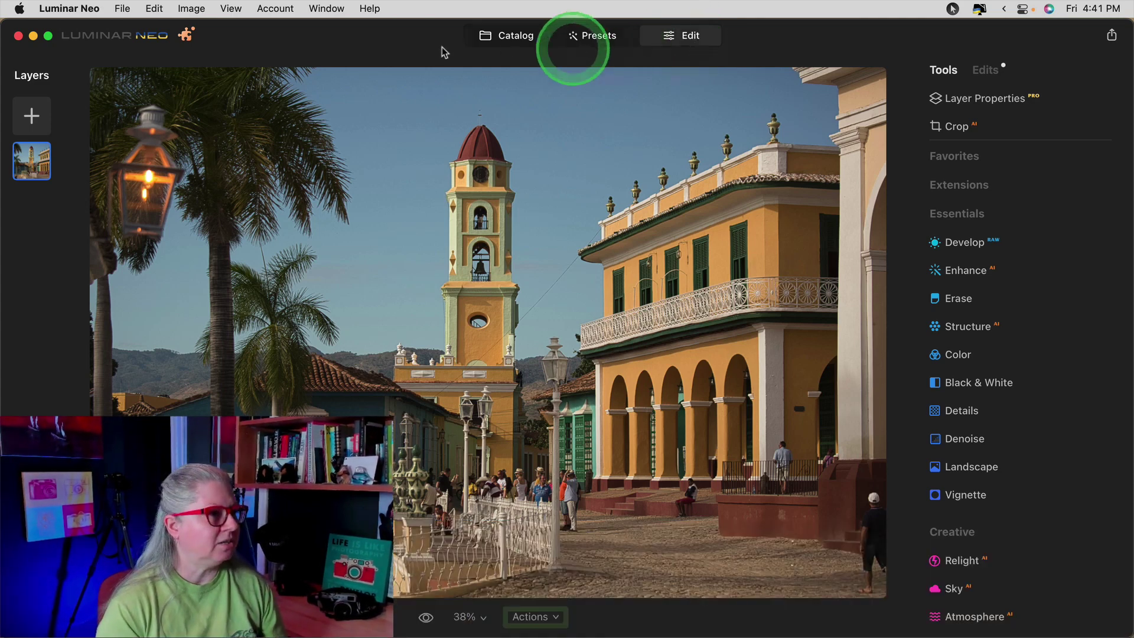
click(239, 10)
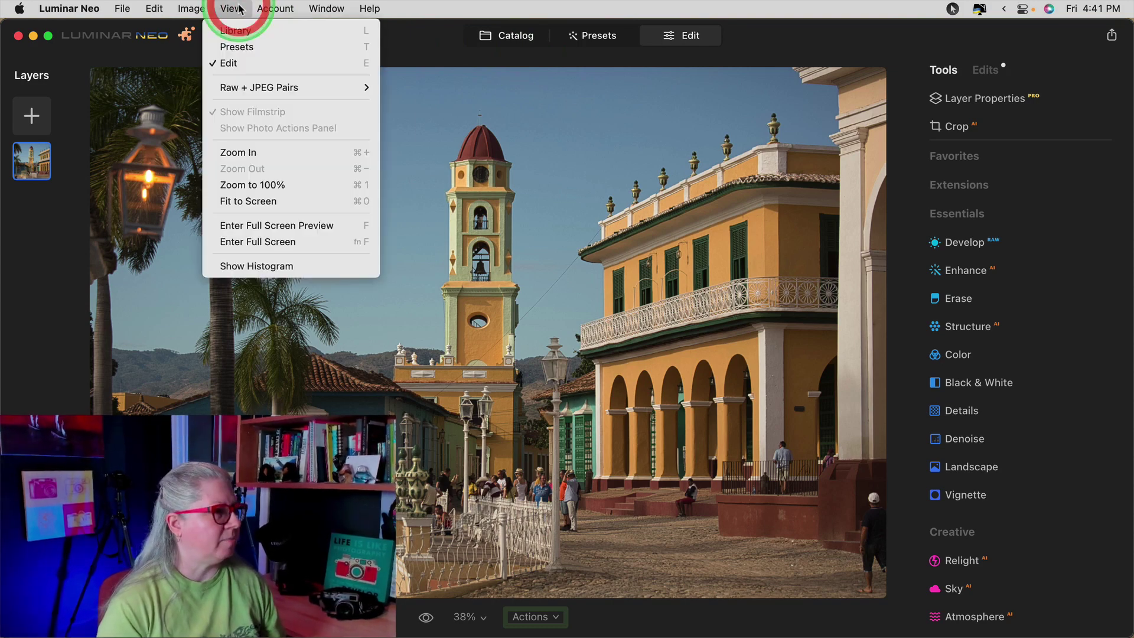
click(262, 266)
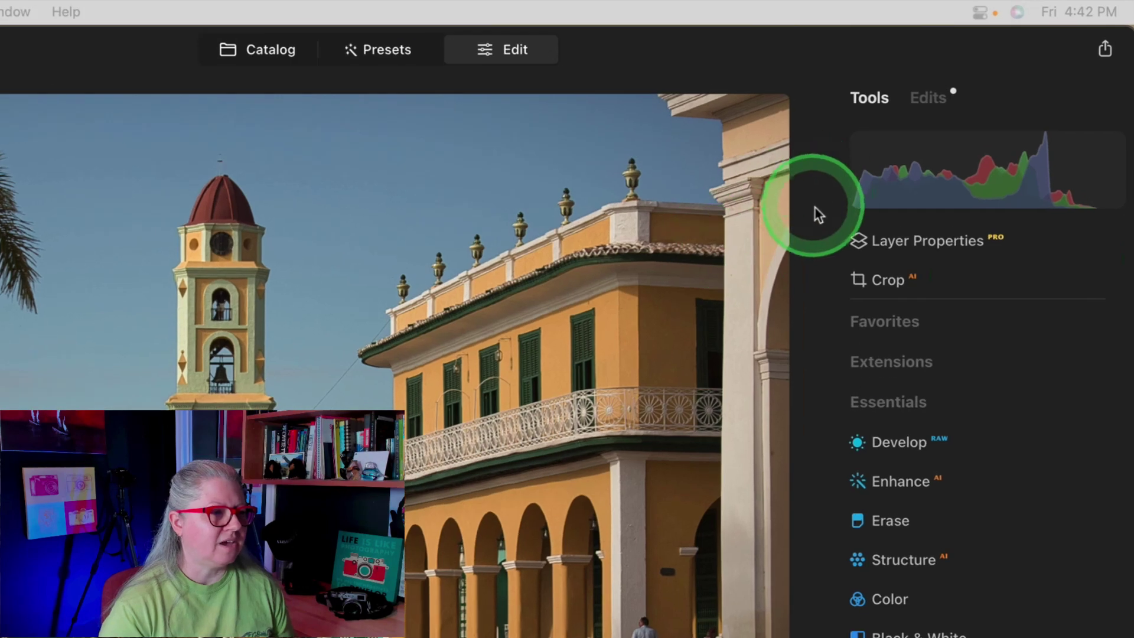
click(904, 150)
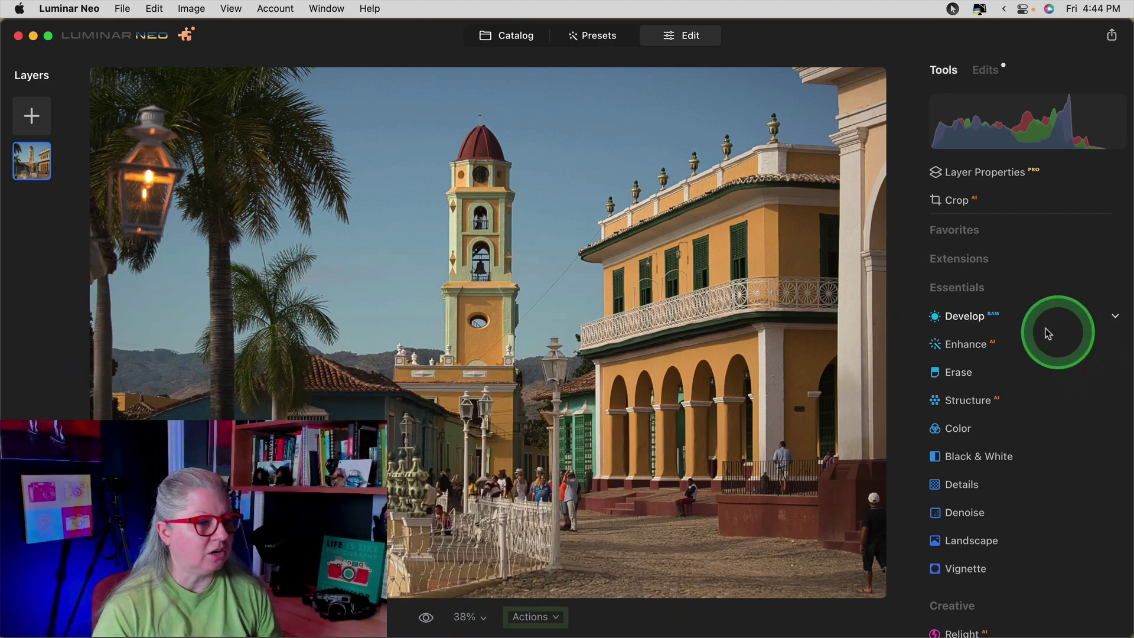
- Expand Develop's Color controls and bring up the White Balance preset list
click(1026, 320)
scroll(1026, 320, down, 3)
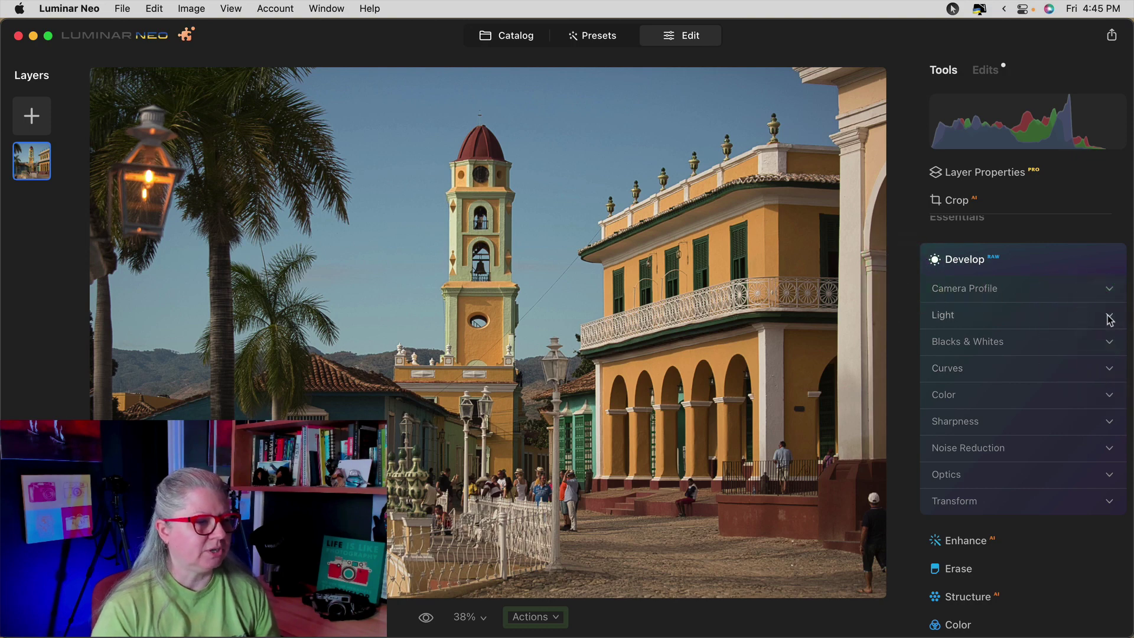
click(1110, 397)
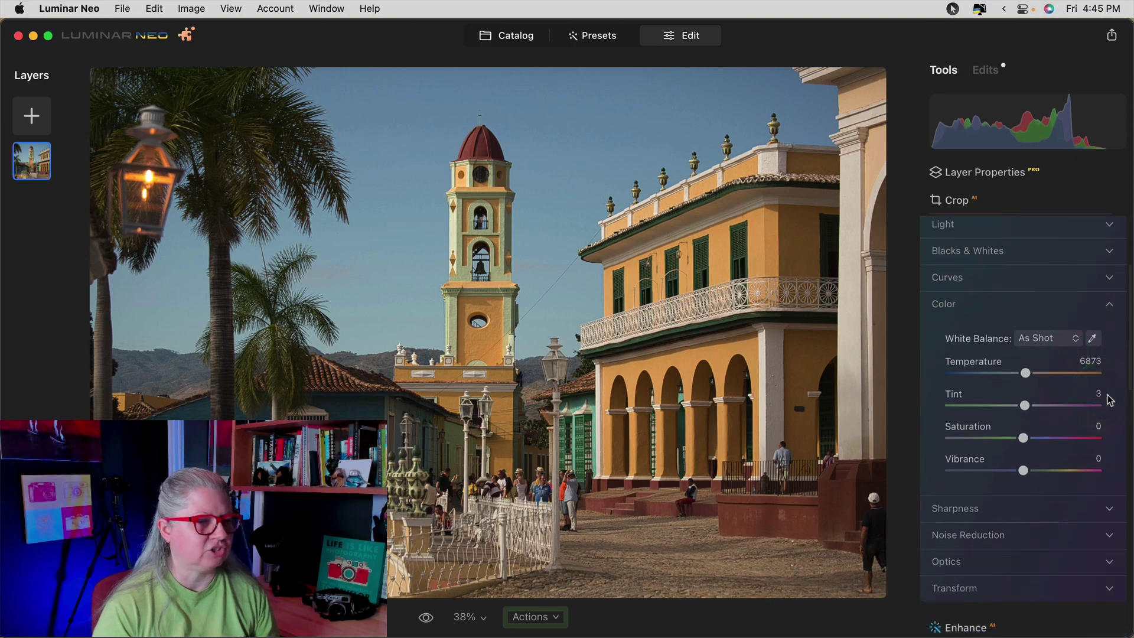
click(1045, 342)
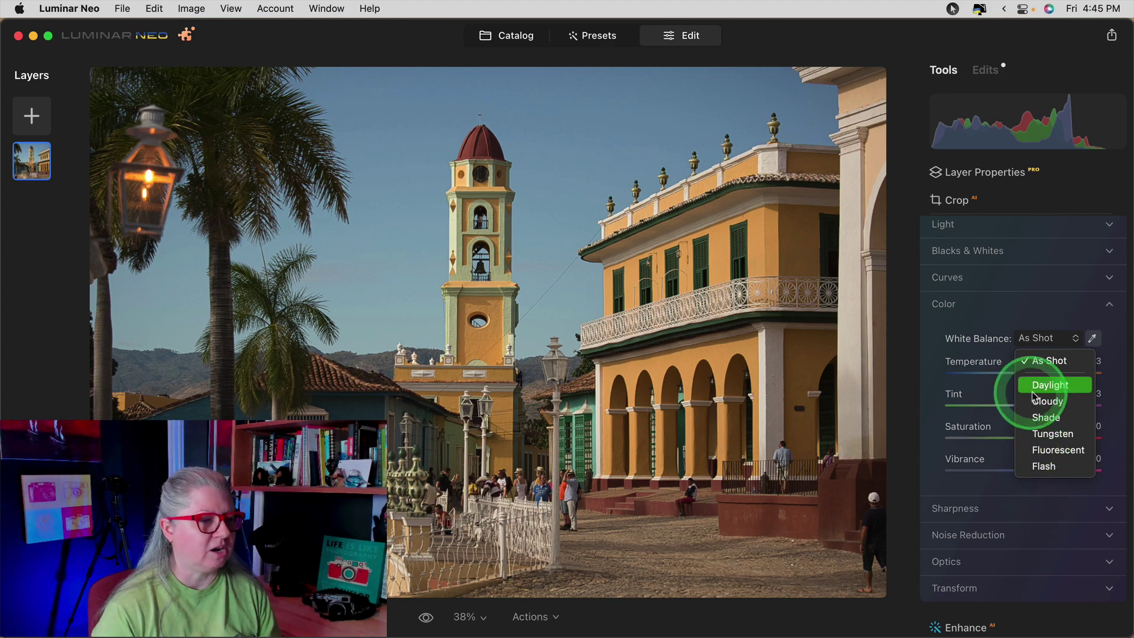
click(1051, 385)
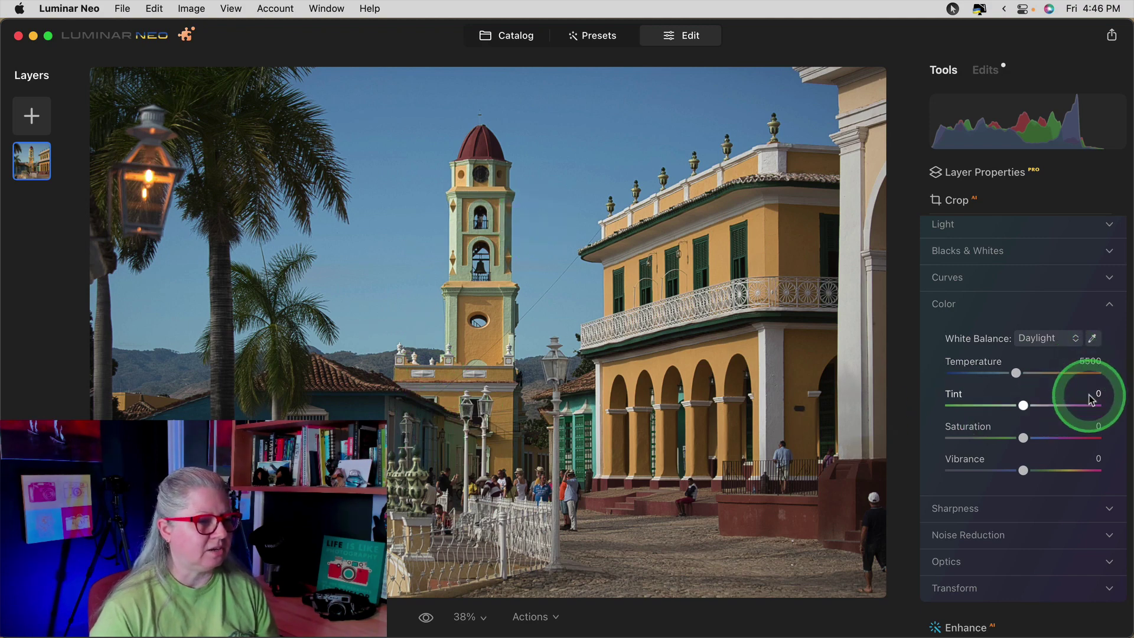
click(1043, 343)
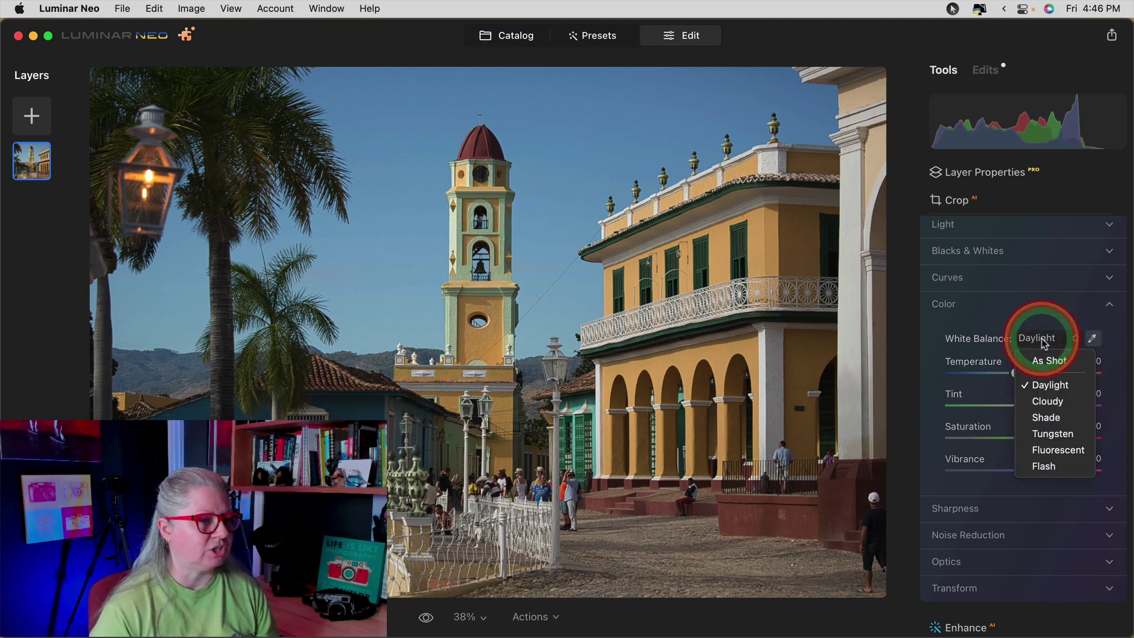
click(1043, 418)
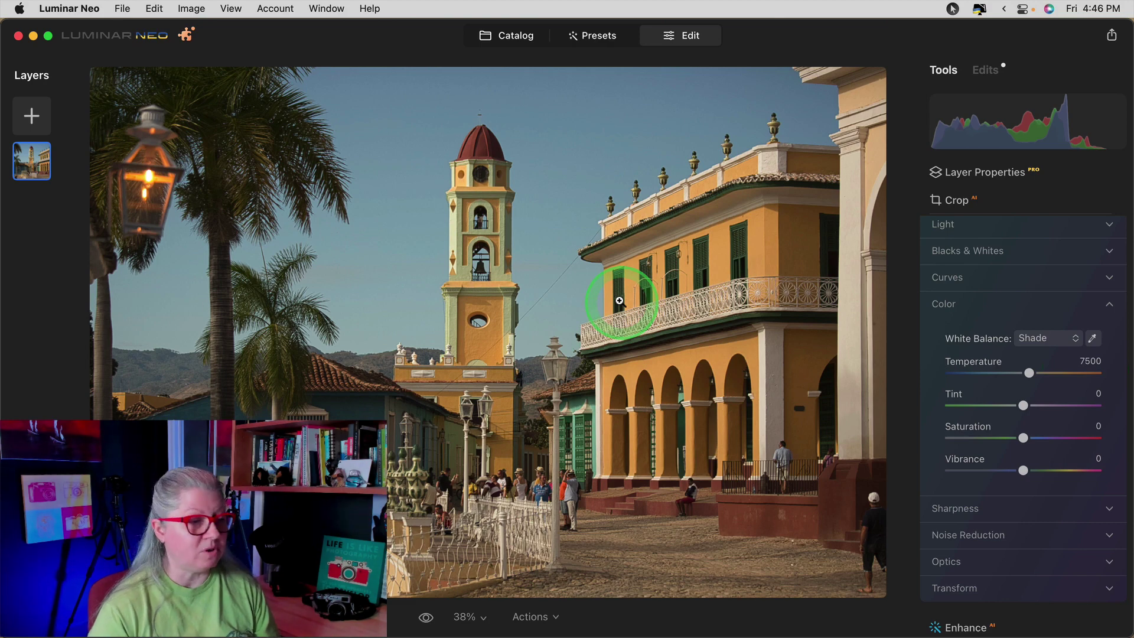
click(1044, 338)
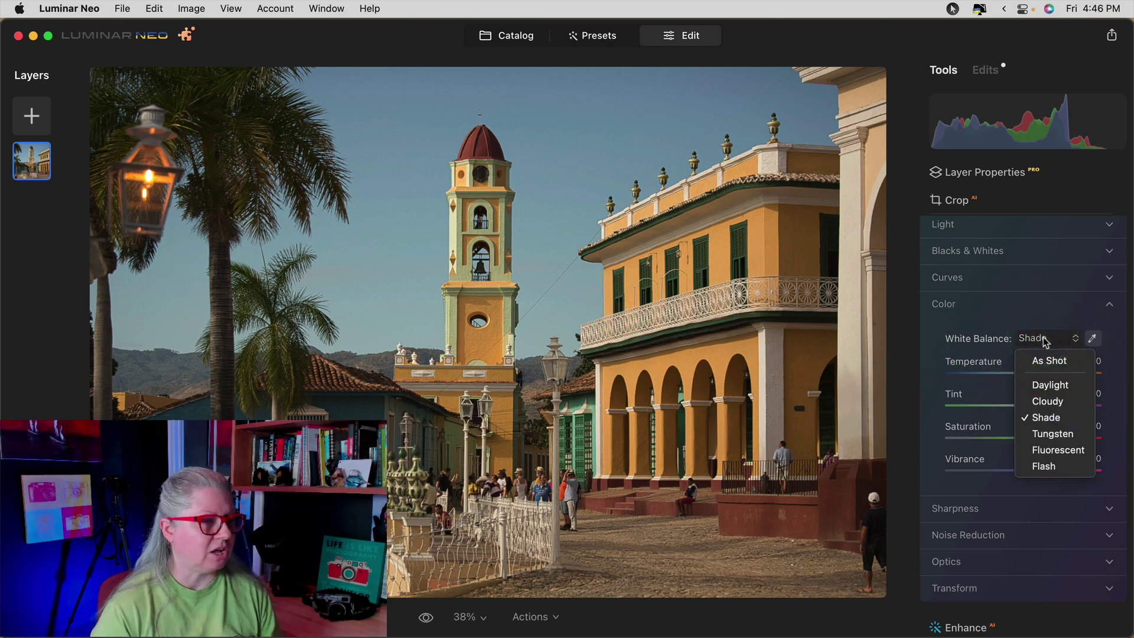
click(1047, 387)
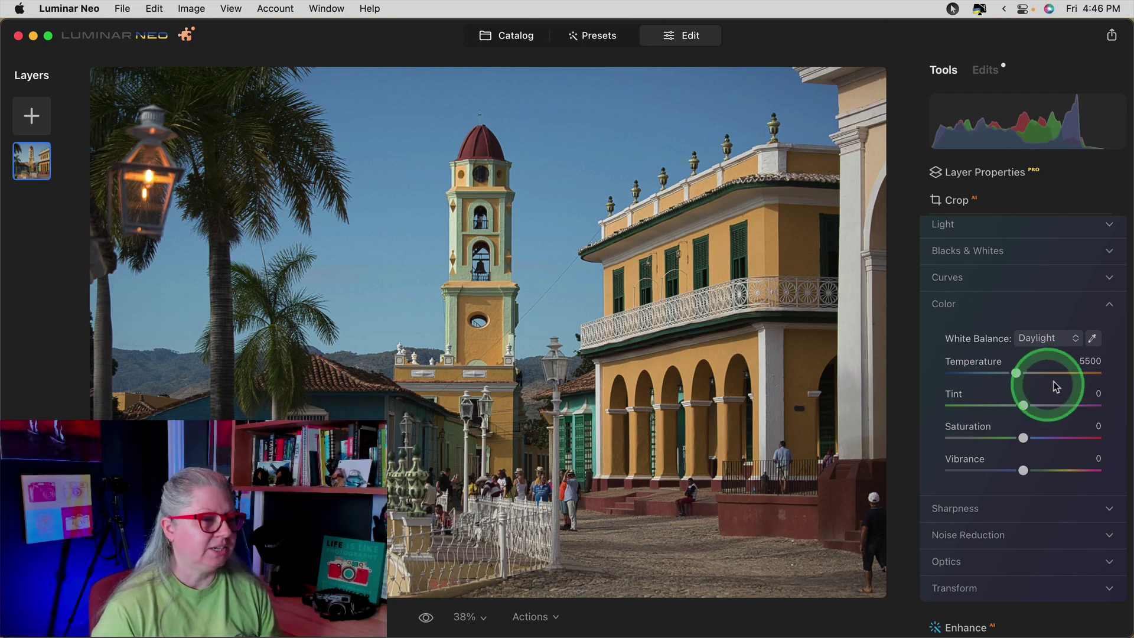
- Sample several spots with the White Balance eyedropper, finishing on the white railing for a Custom balance
click(1092, 339)
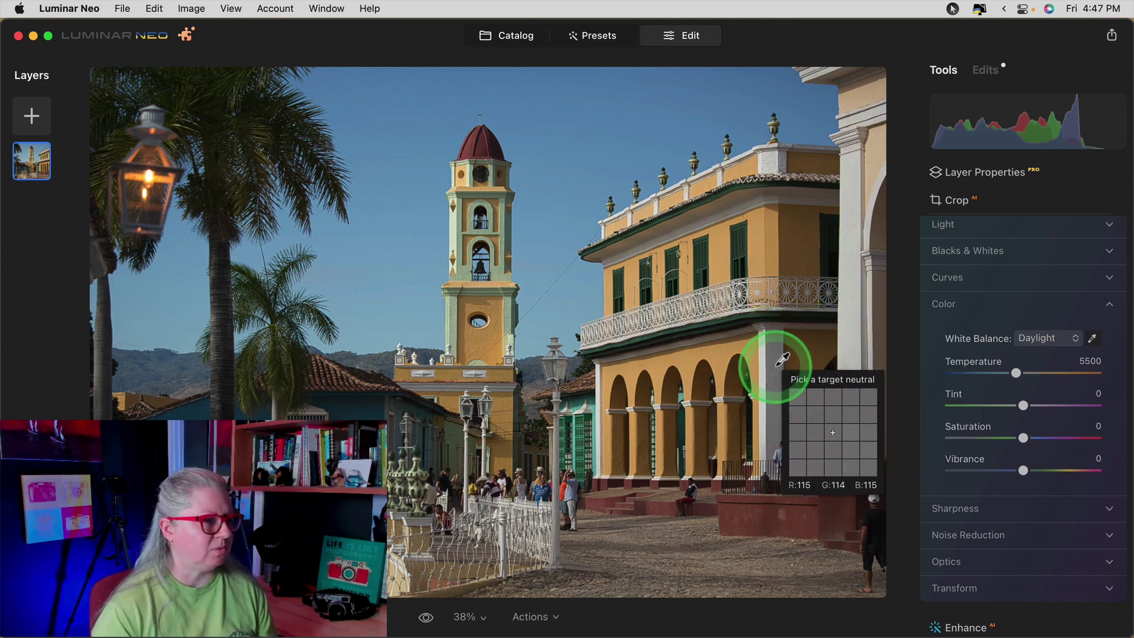
click(775, 355)
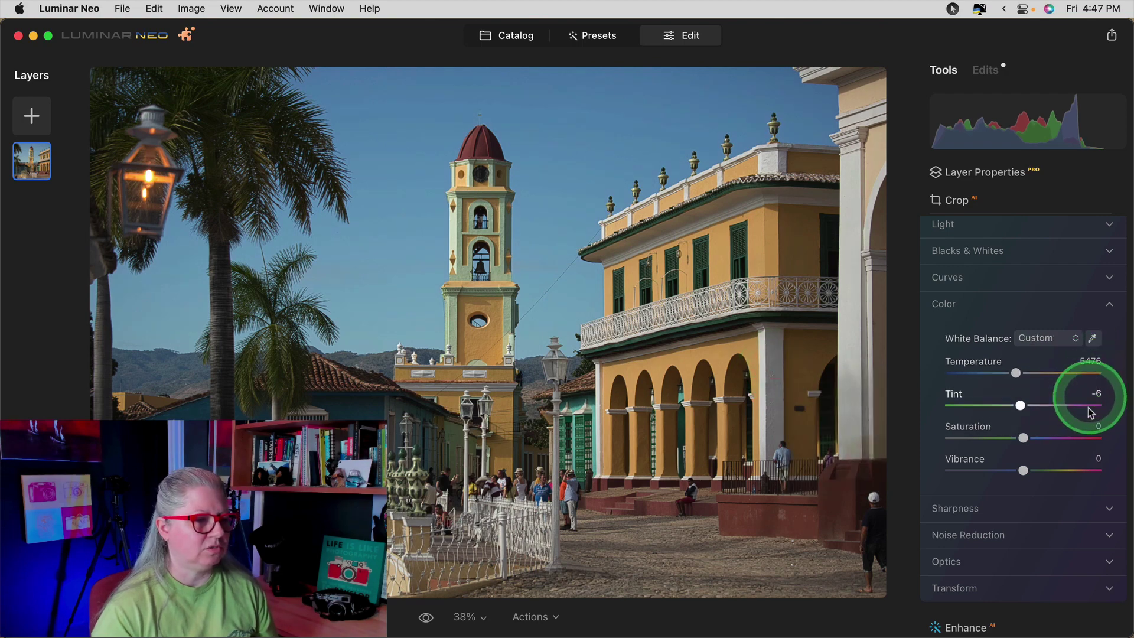
click(1094, 340)
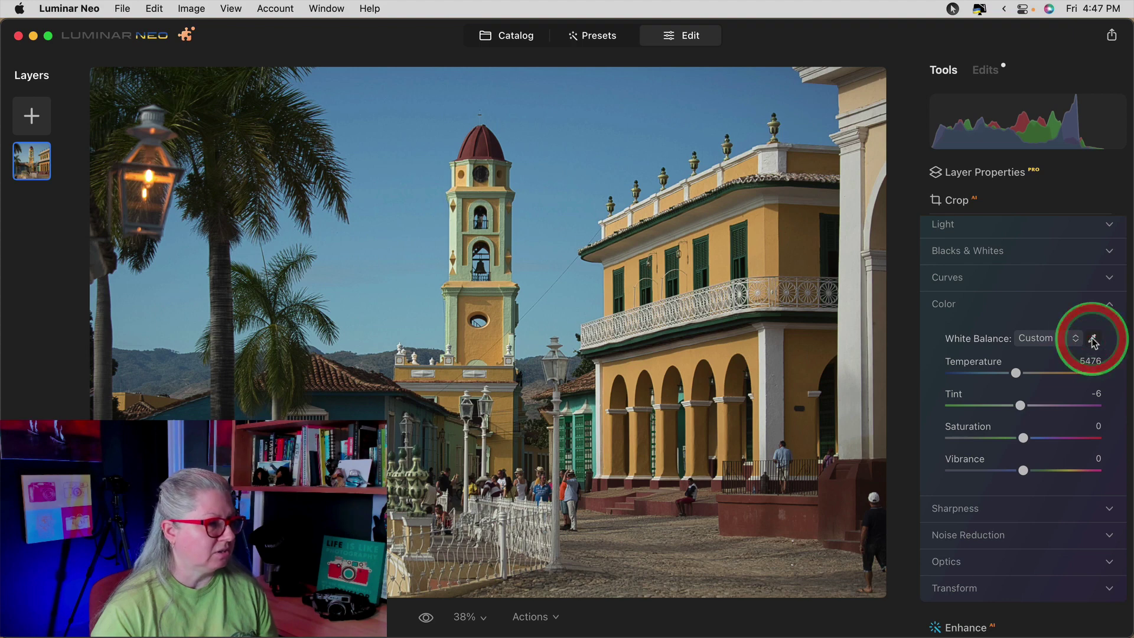
click(849, 232)
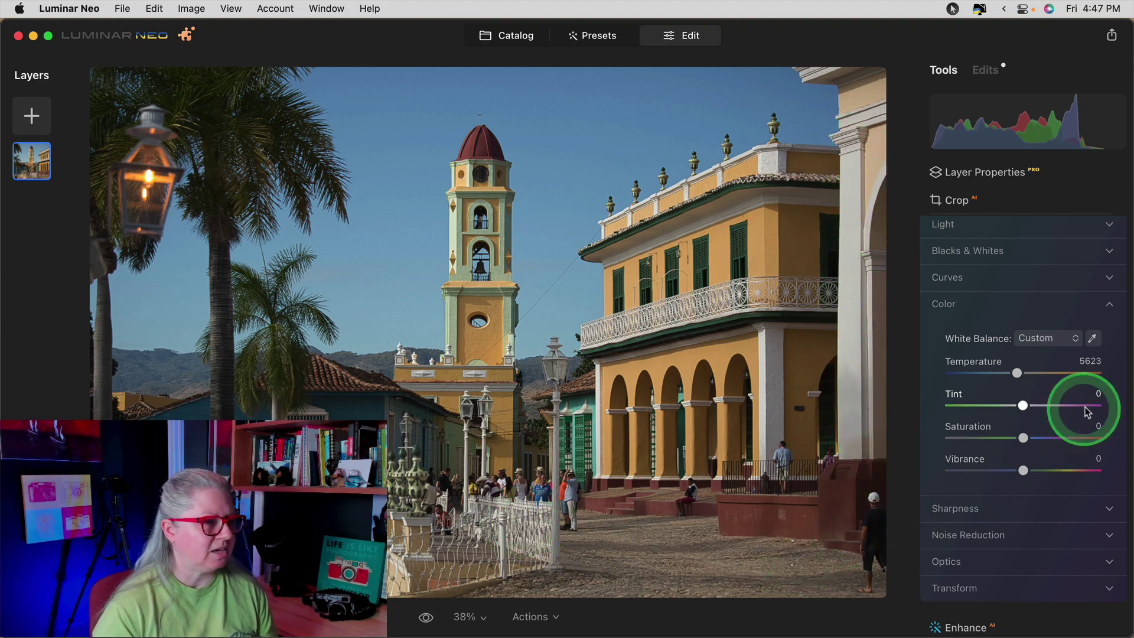
click(1093, 339)
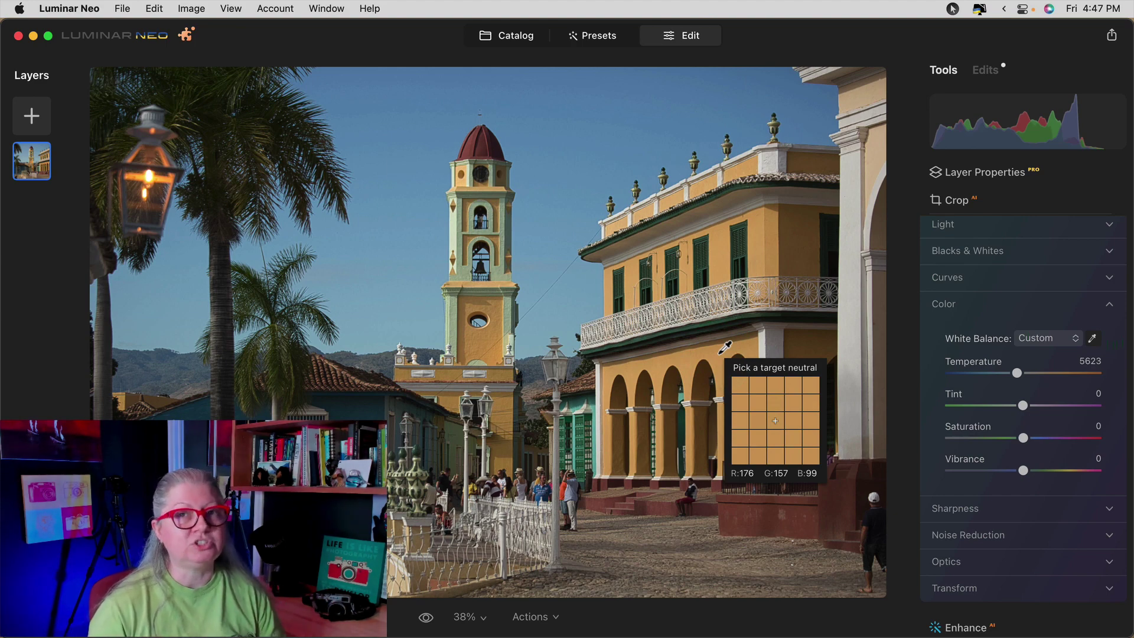
click(717, 354)
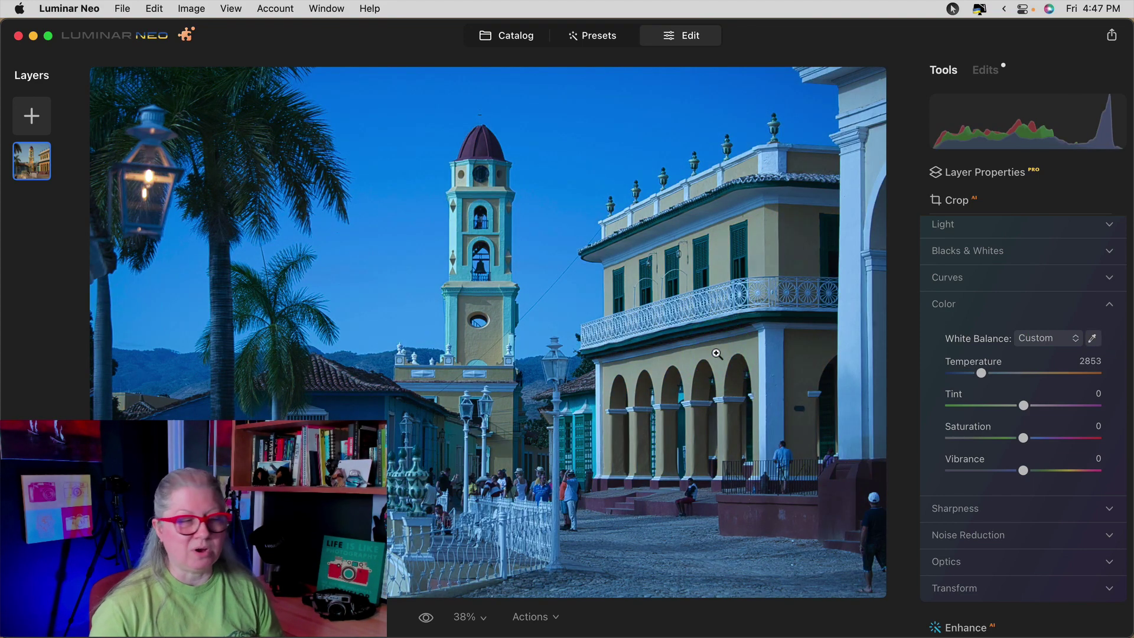
click(1092, 338)
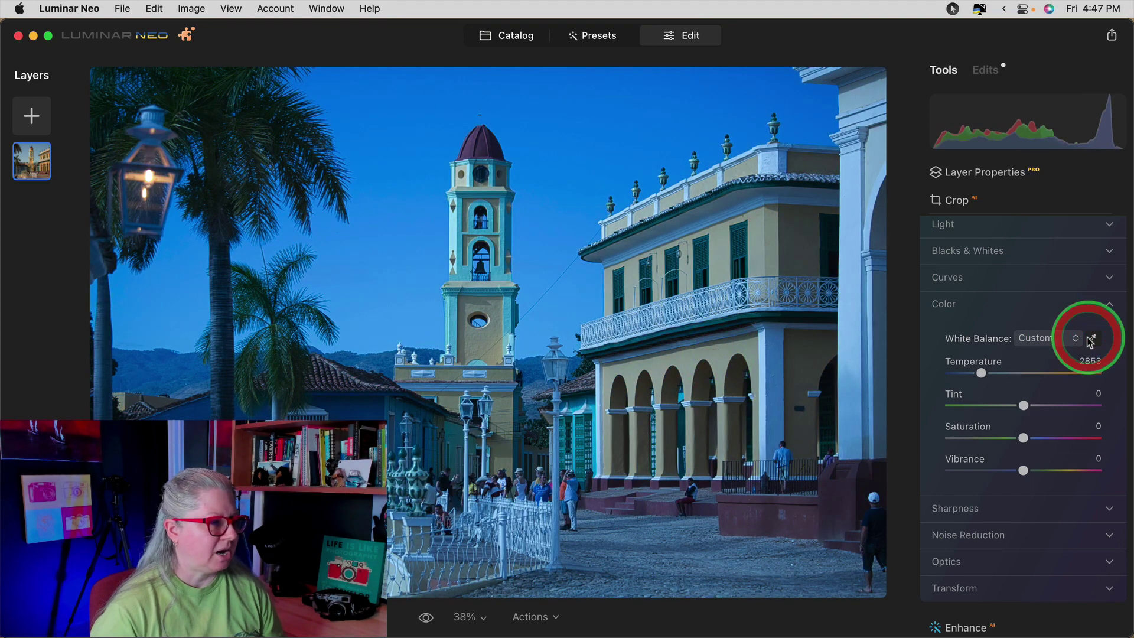
click(503, 533)
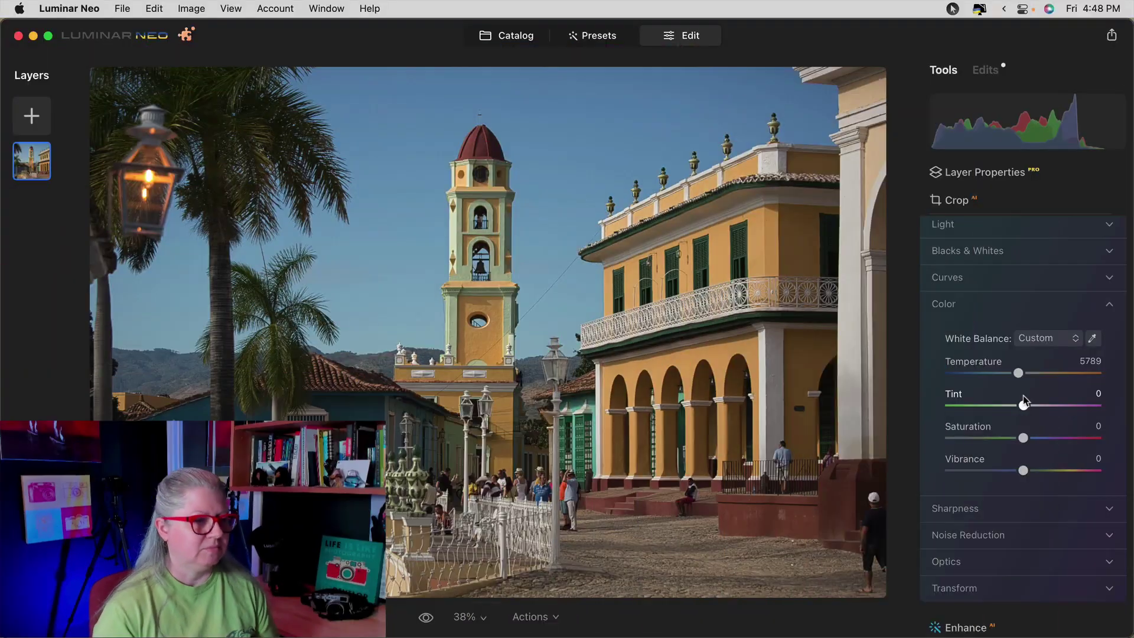
- Nudge the Temperature slider slightly warmer in the Color panel
drag(1018, 373, 1040, 405)
- Settle the Custom white balance at Temperature 5248 and Tint 3
click(1029, 373)
click(1011, 405)
double_click(1040, 406)
click(1023, 438)
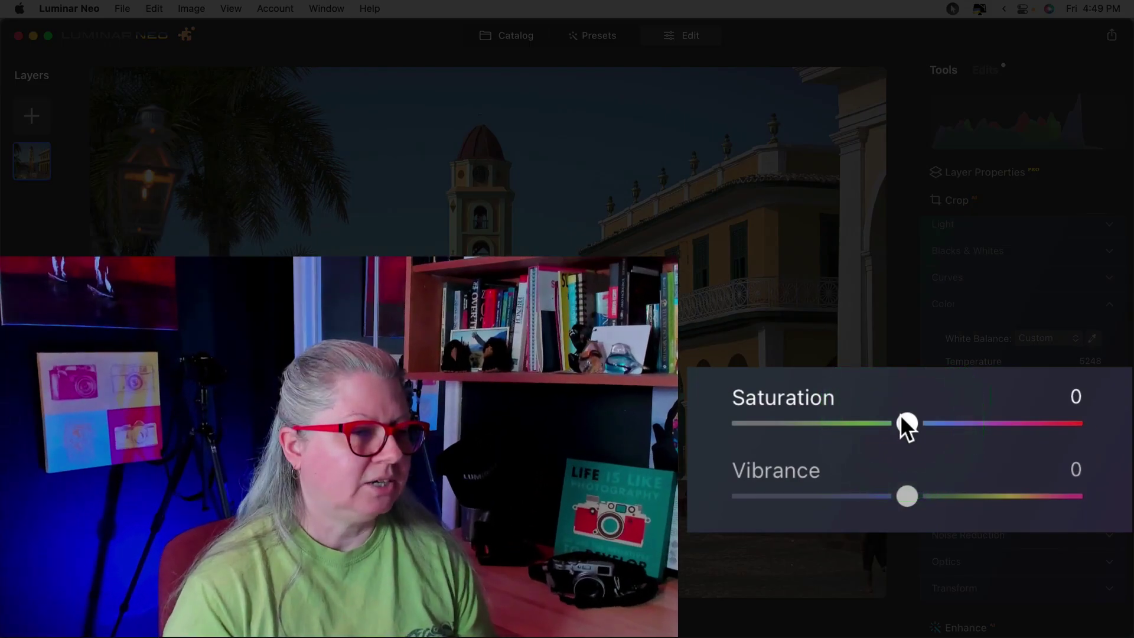
- Test Saturation from -100 to 100, reset it to 0, and raise Vibrance to 23
drag(1023, 438, 1068, 438)
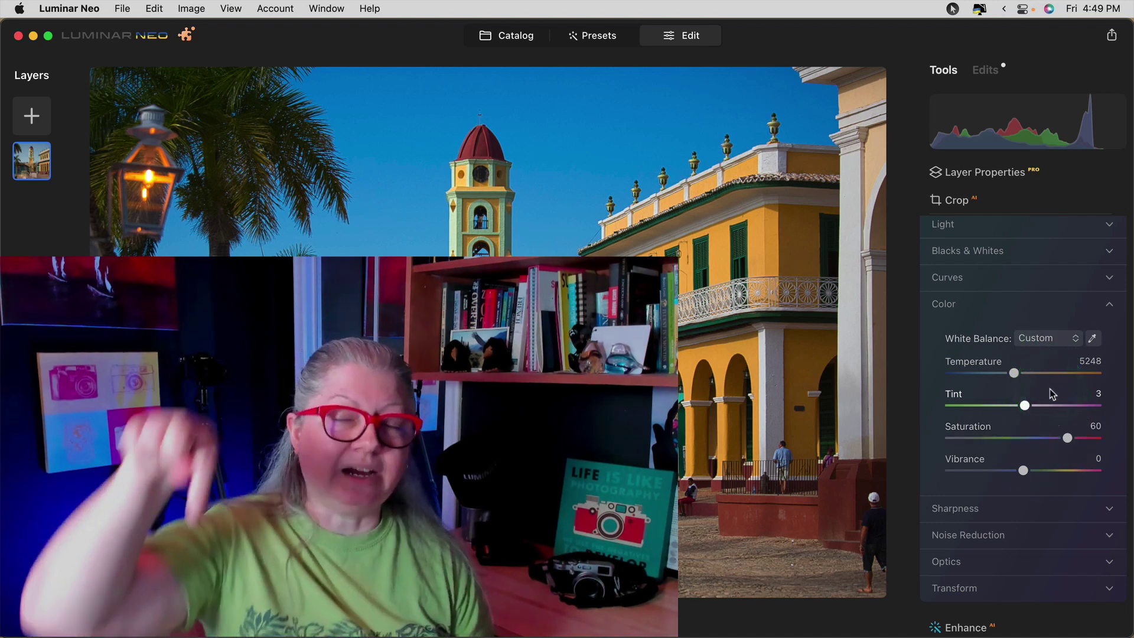
drag(1067, 437, 1024, 437)
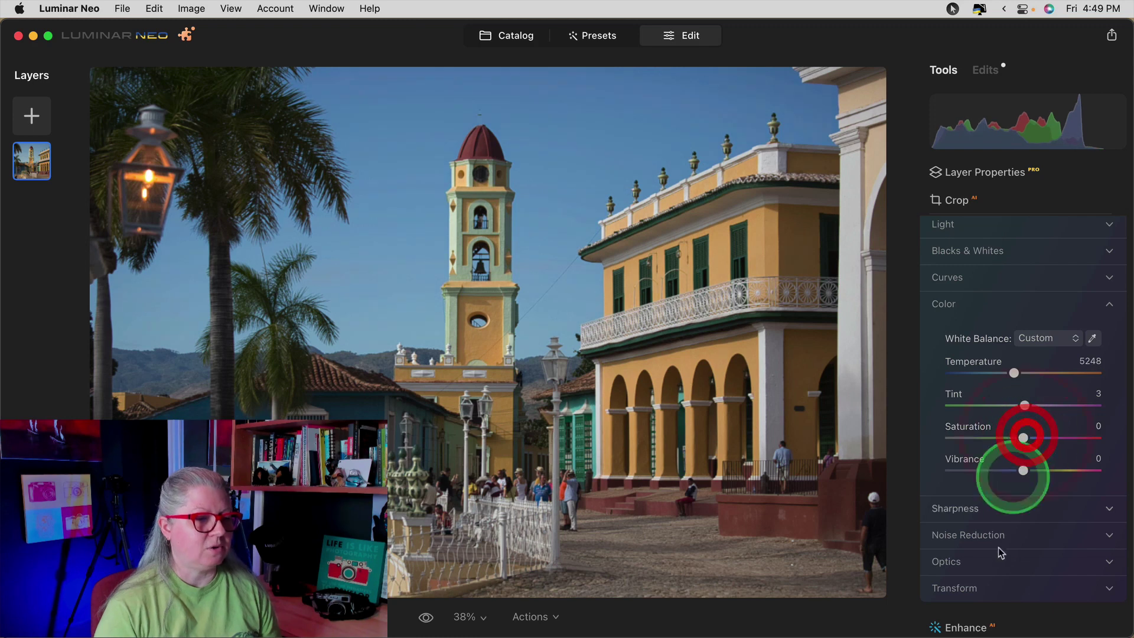
drag(1023, 437, 1049, 440)
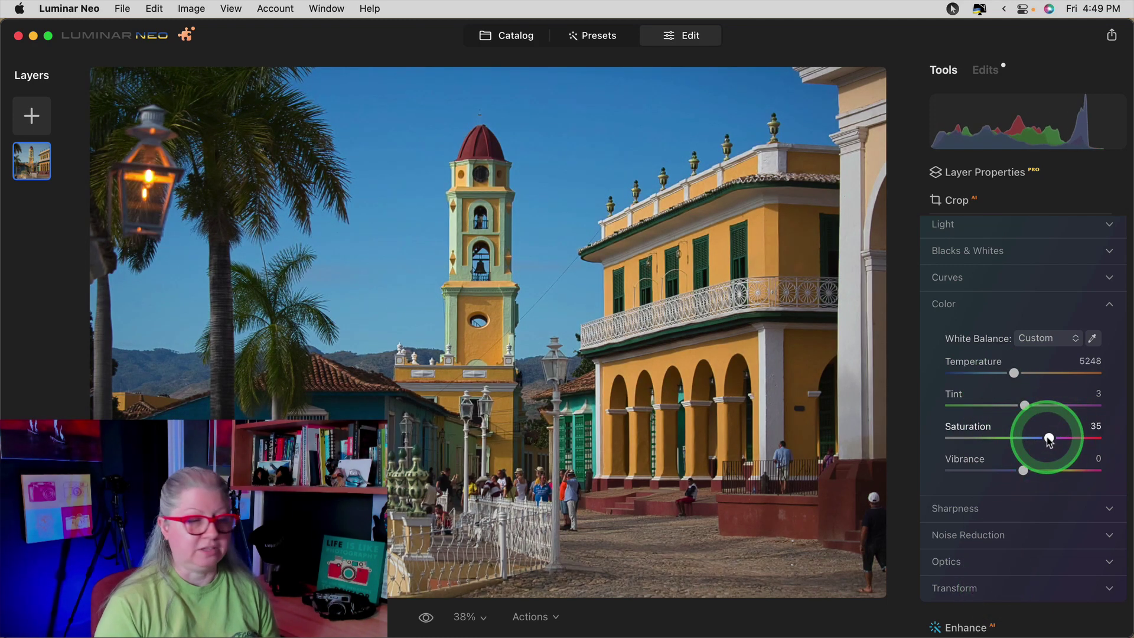
double_click(1049, 440)
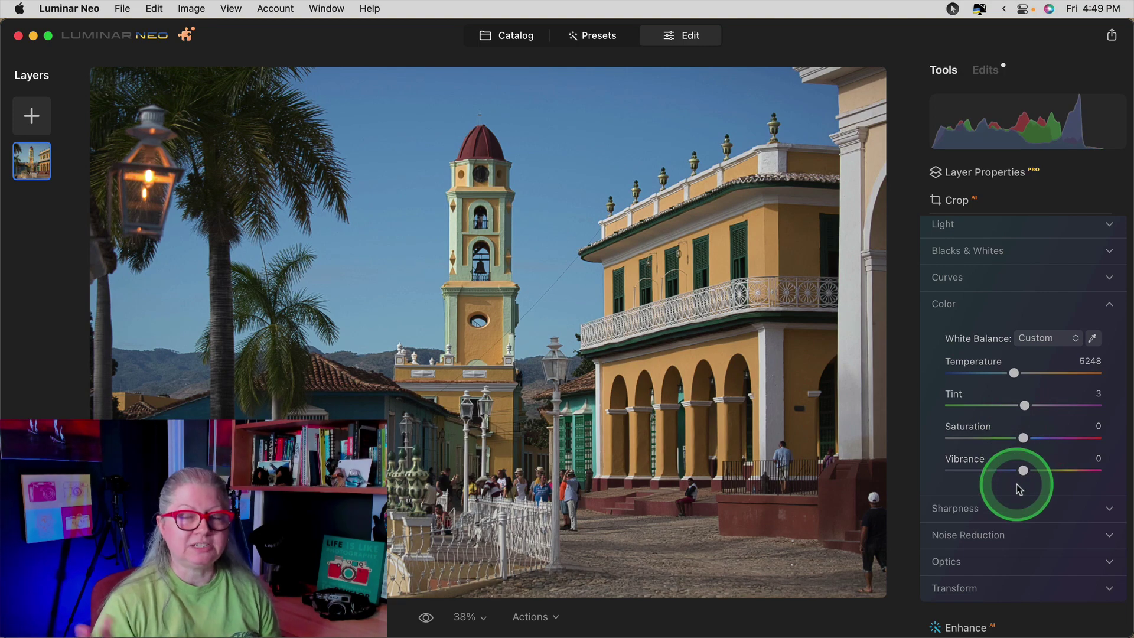
drag(1023, 439, 1131, 437)
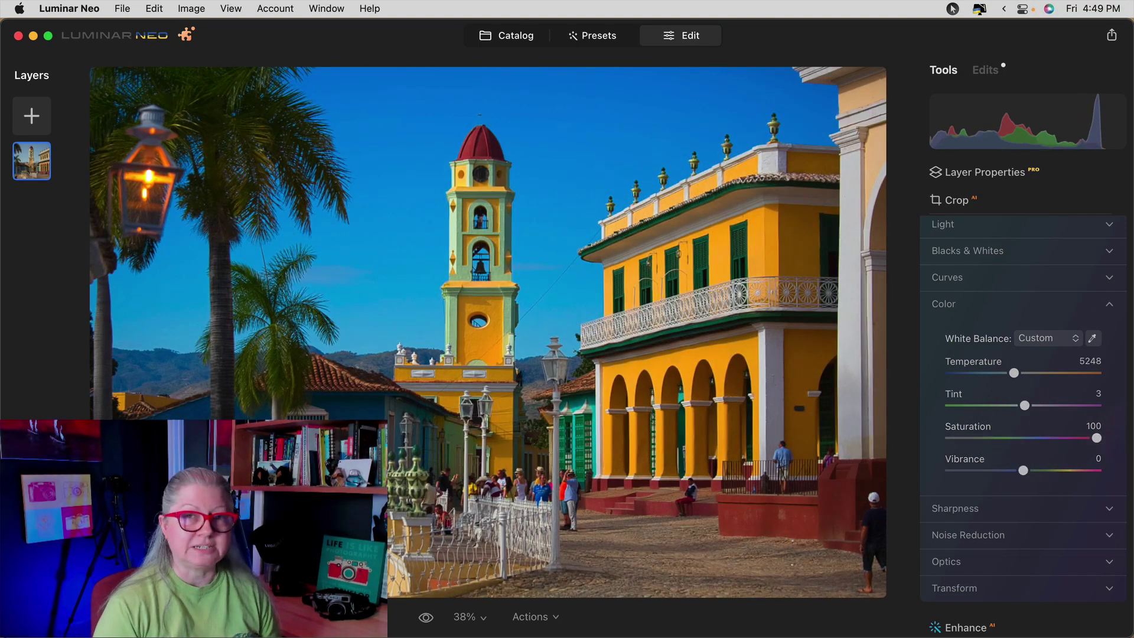
drag(1127, 440, 906, 435)
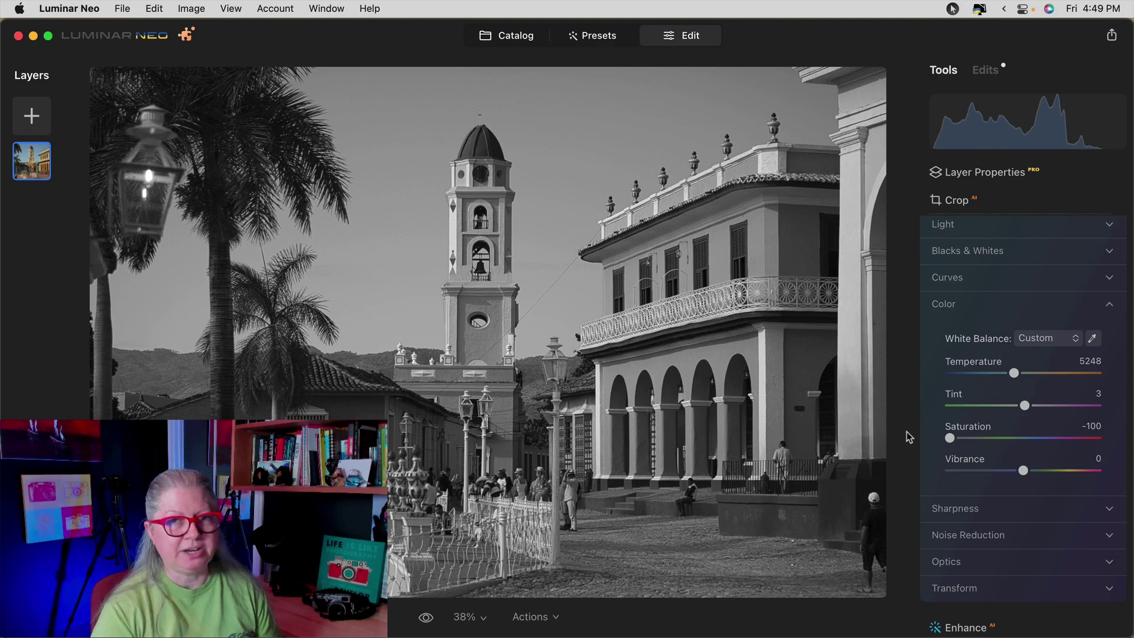
double_click(945, 437)
mouse_move(1012, 468)
mouse_down()
mouse_move(1129, 464)
mouse_move(920, 455)
mouse_move(1093, 464)
mouse_move(941, 459)
mouse_move(1046, 460)
mouse_move(1023, 472)
mouse_up()
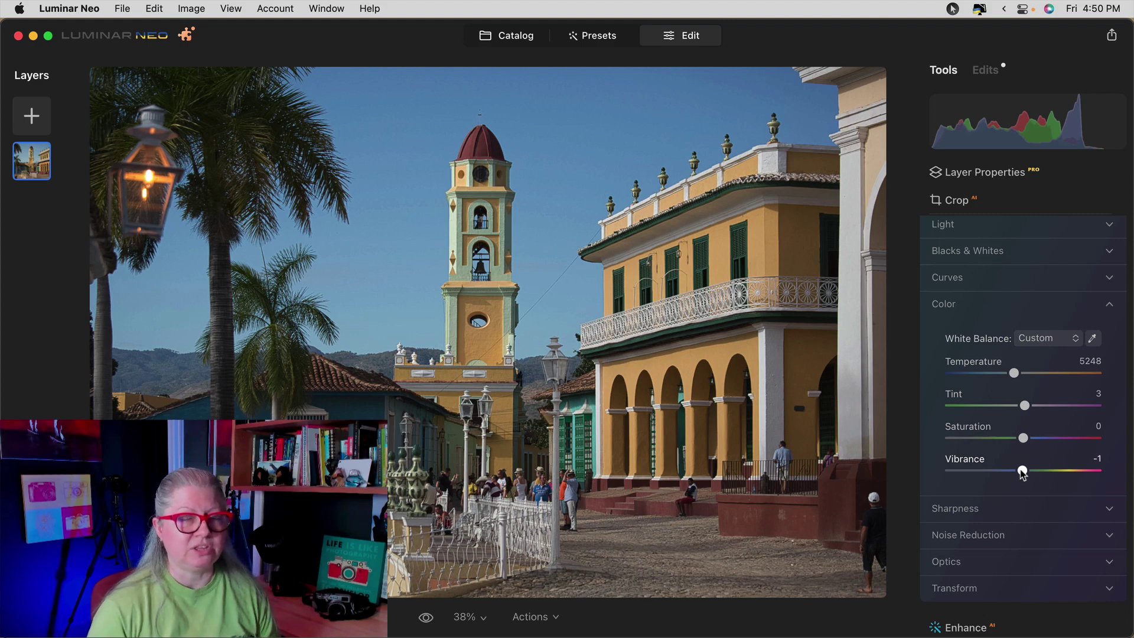
drag(1023, 473, 1054, 471)
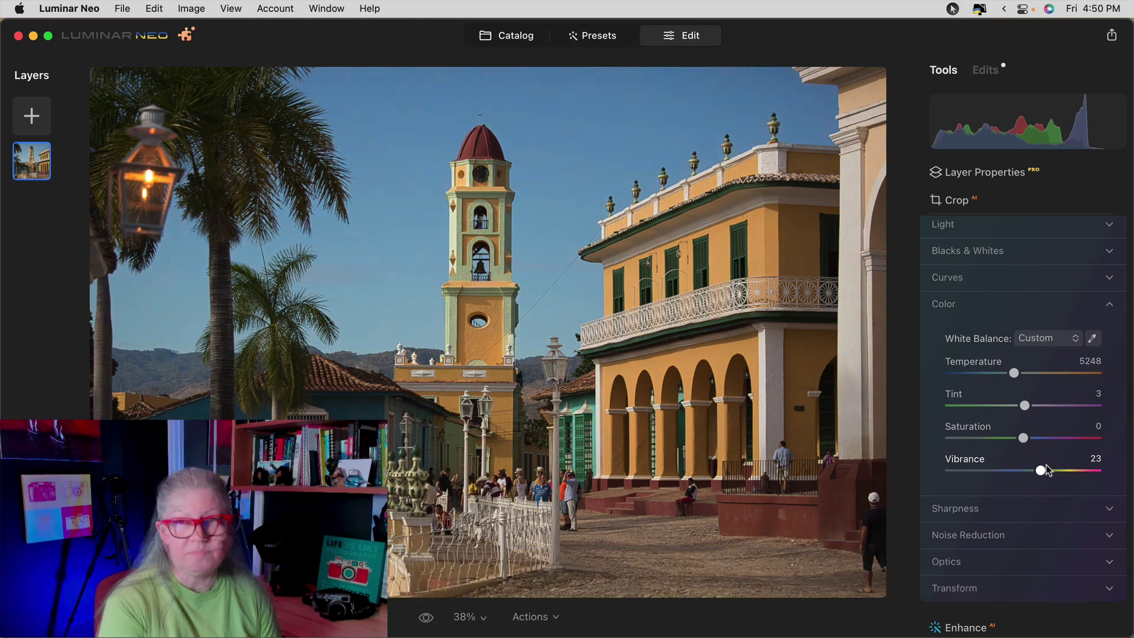
- Toggle before/after on the edited bell tower, then return to the catalog with G
click(427, 617)
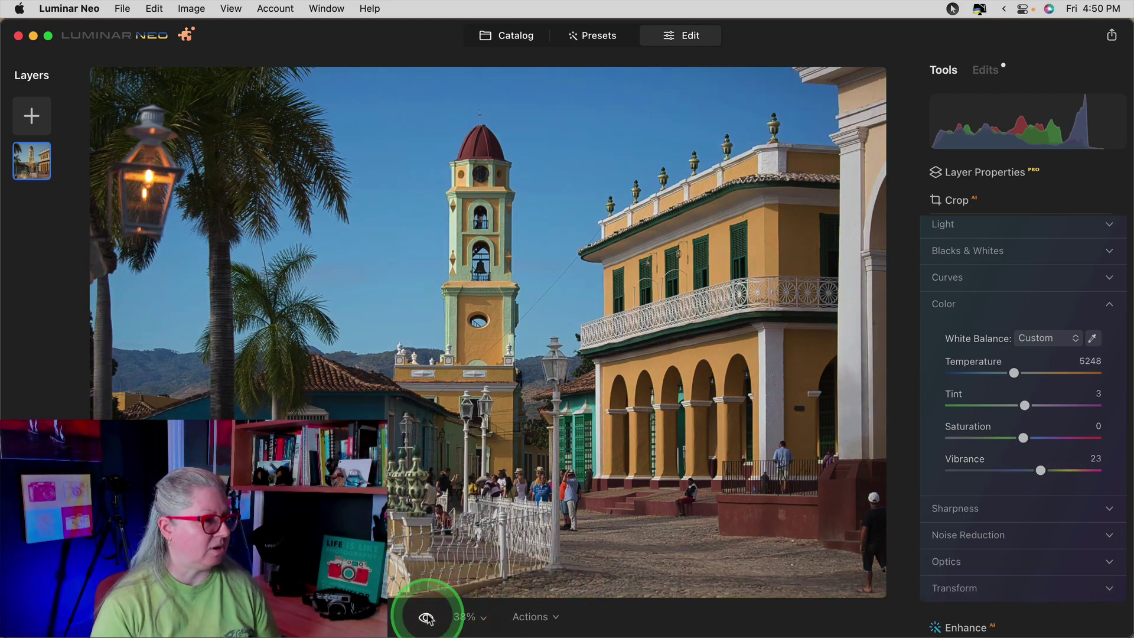
click(427, 617)
click(428, 617)
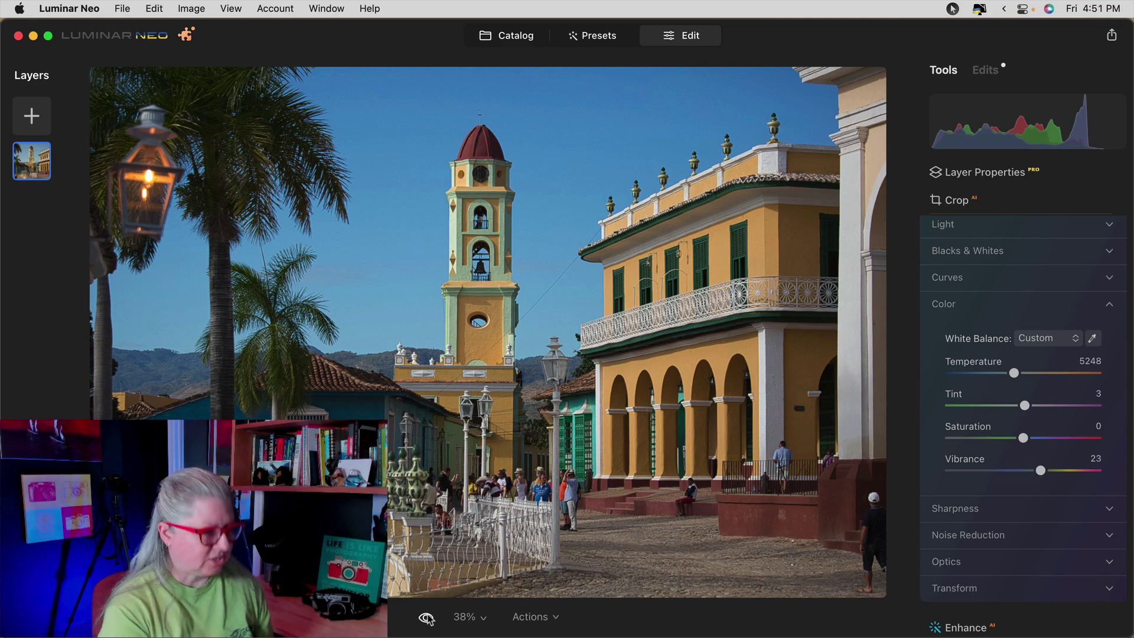
key(g)
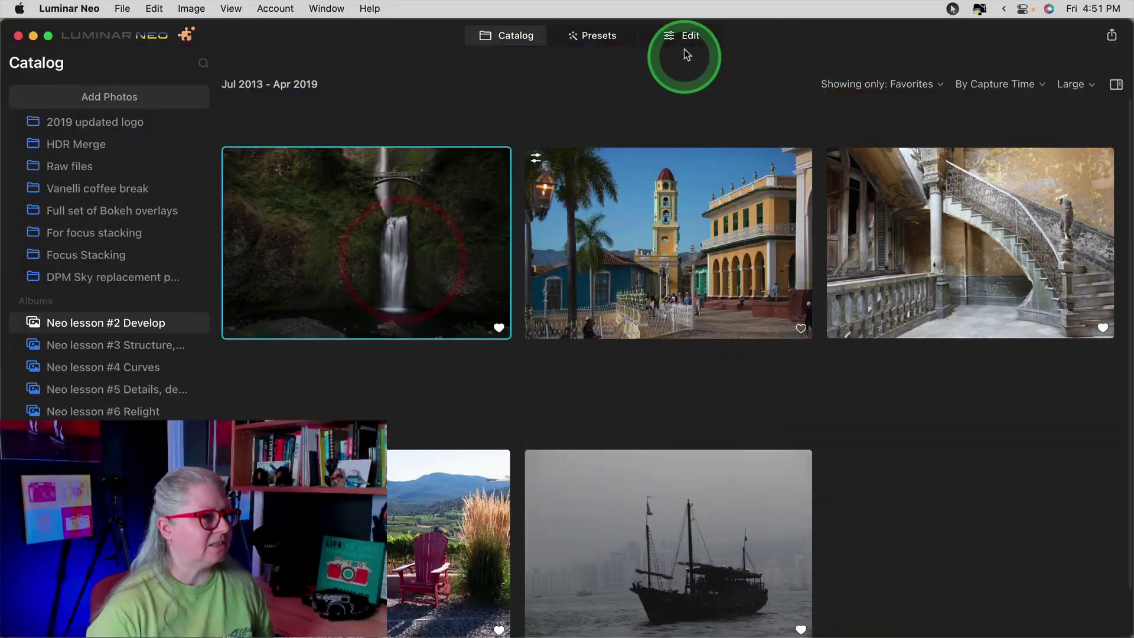
- Open the selected waterfall photo in the Edit view
click(684, 37)
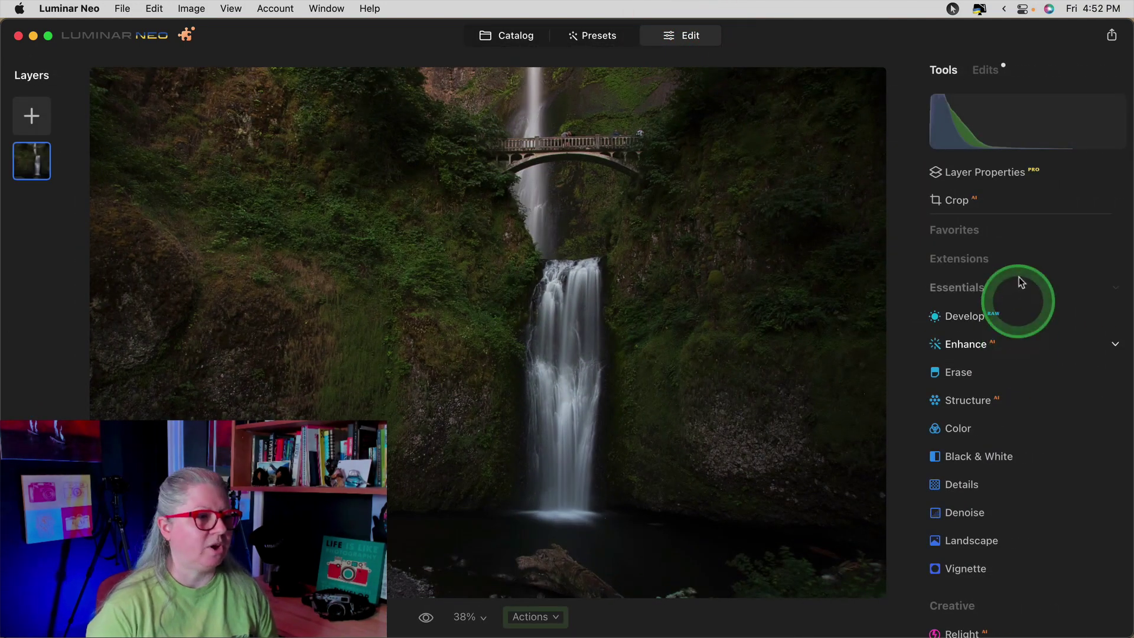
mouse_move(949, 131)
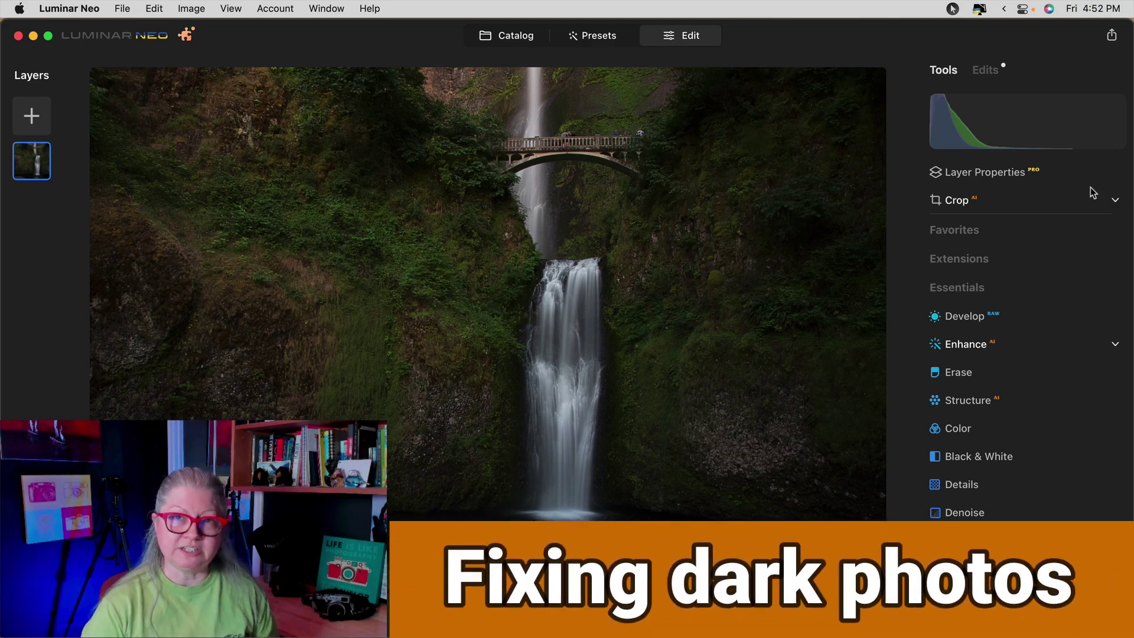
- Expand Develop's Light, Blacks & Whites and Curves sections and try the Exposure slider
click(1018, 319)
click(948, 370)
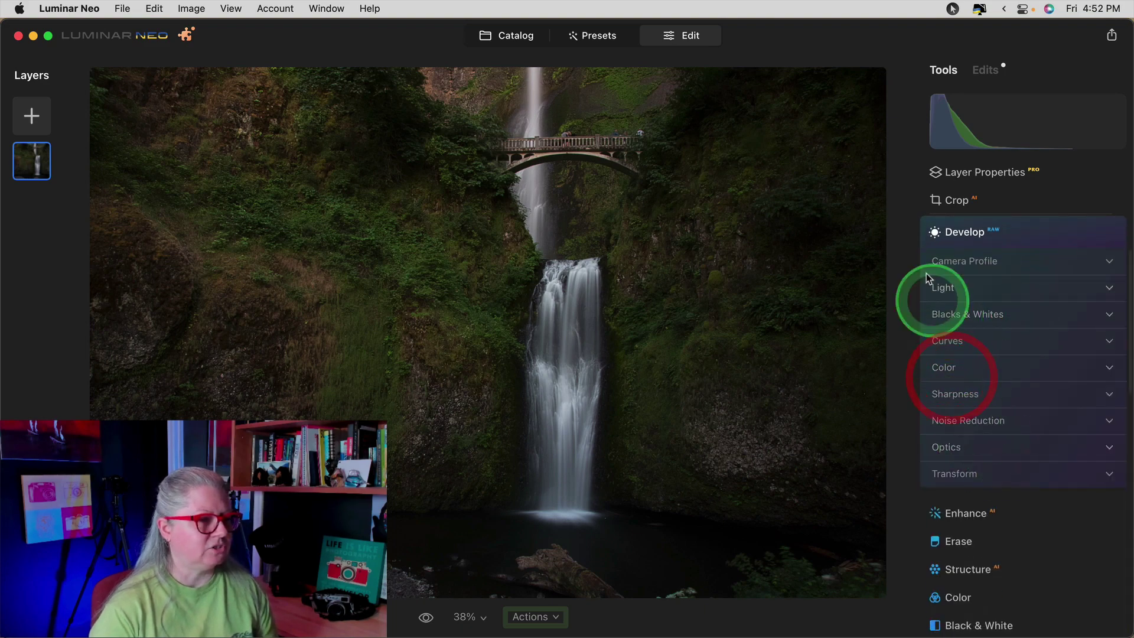
click(944, 292)
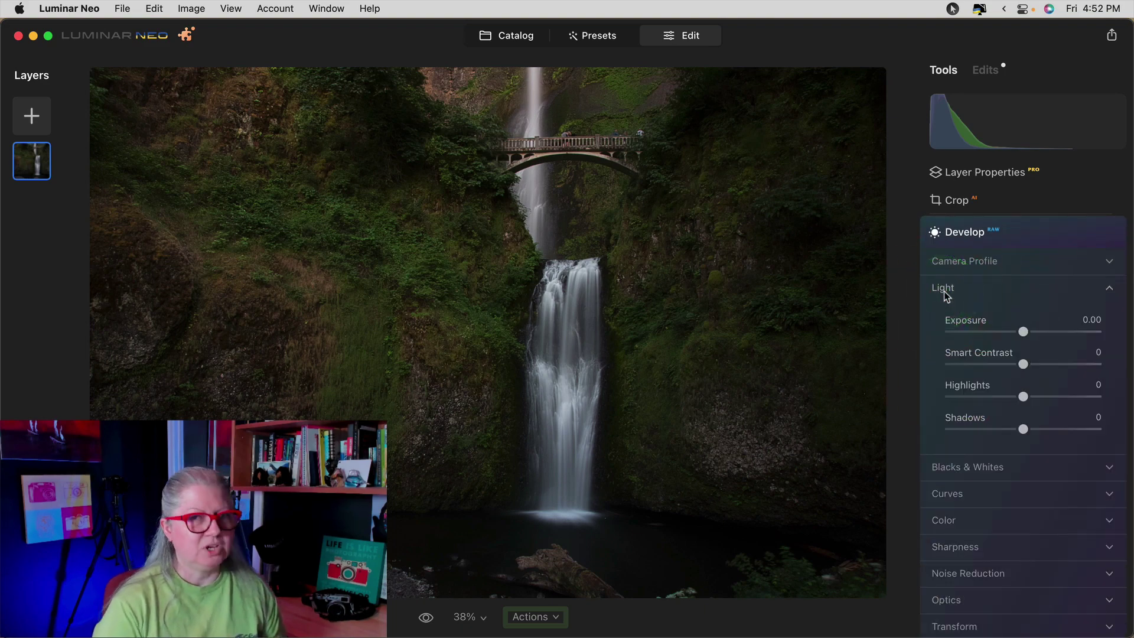
drag(962, 418, 952, 467)
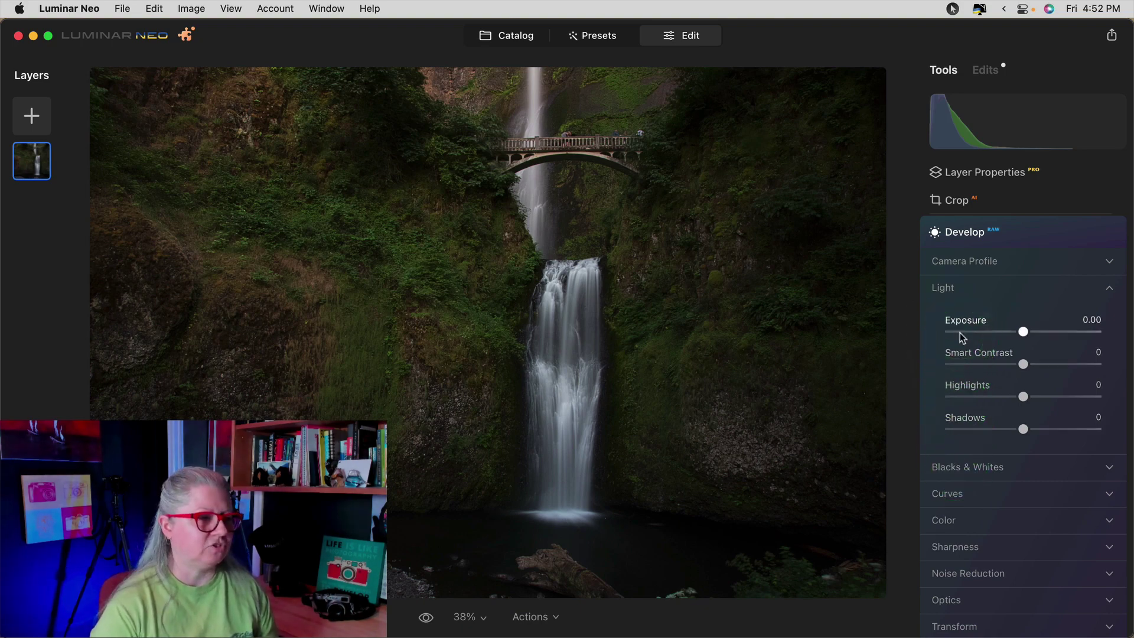
drag(952, 298, 953, 440)
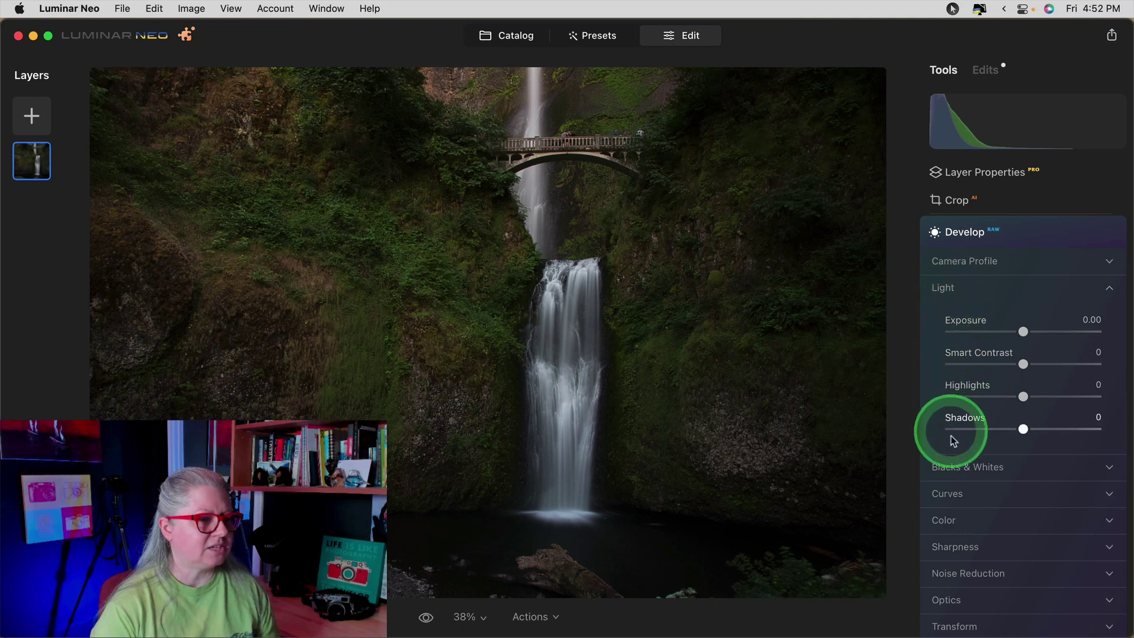
click(950, 466)
scroll(949, 469, down, 3)
click(960, 501)
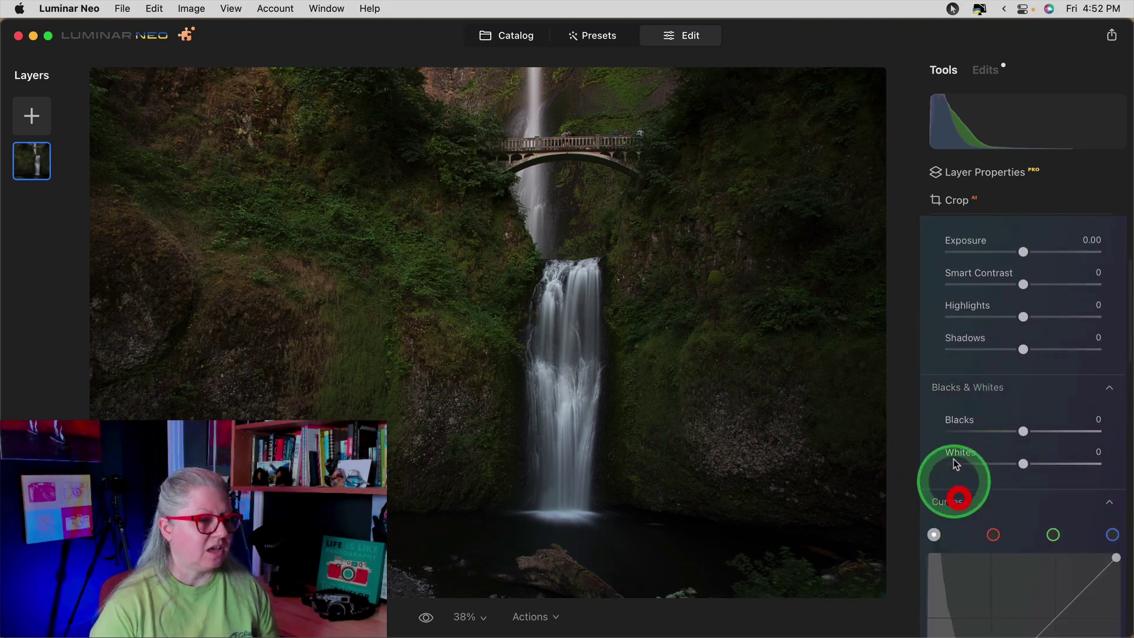
scroll(951, 413, down, 5)
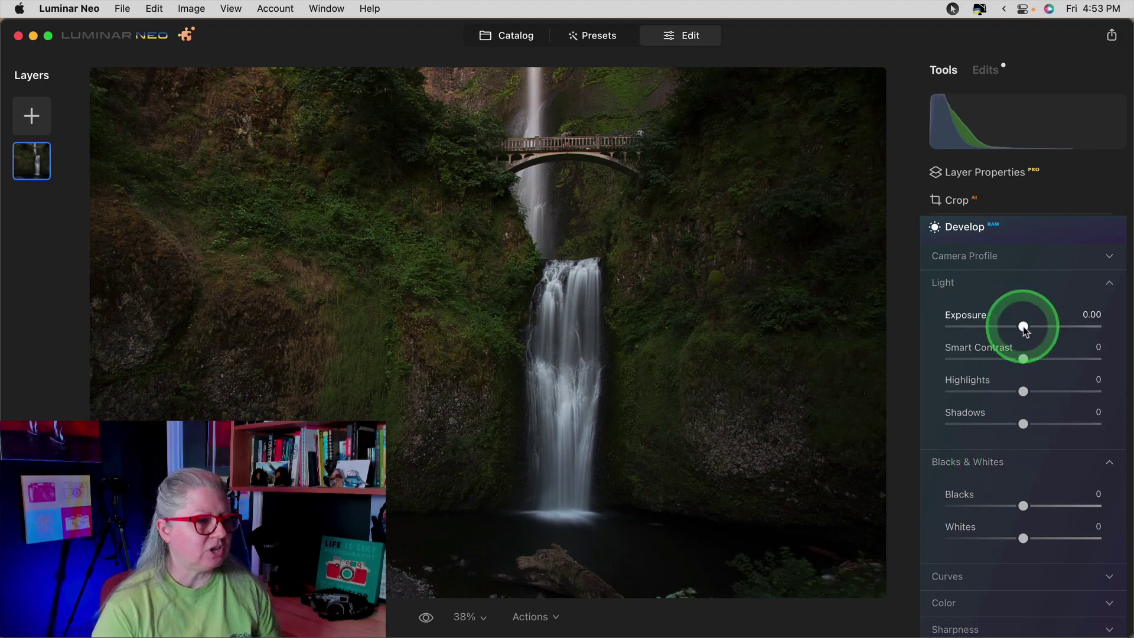
mouse_move(1025, 330)
mouse_down()
mouse_move(1057, 331)
mouse_move(1037, 330)
mouse_up()
- Reset Exposure, then raise Whites to about 79 and Exposure to 0.98
double_click(1033, 326)
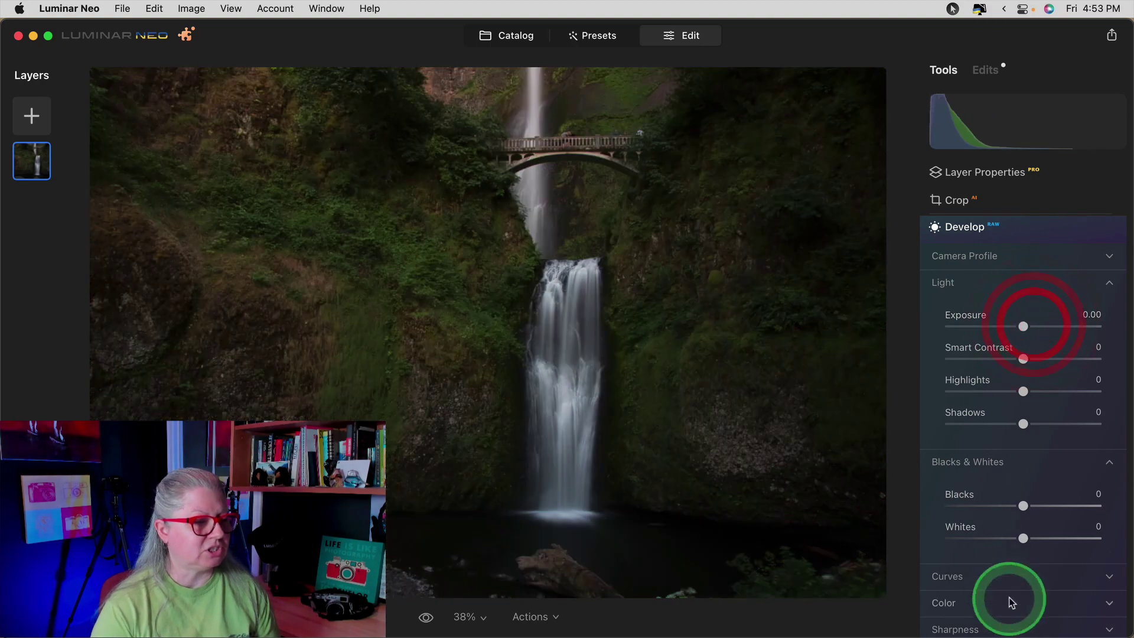
drag(1022, 536, 1023, 539)
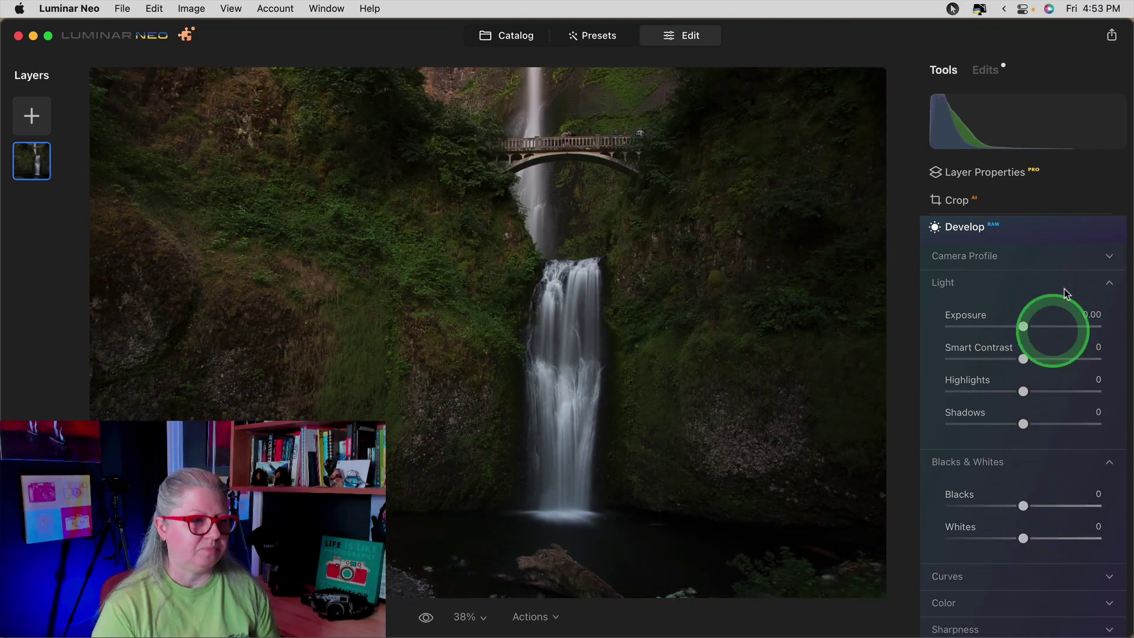
mouse_move(1099, 145)
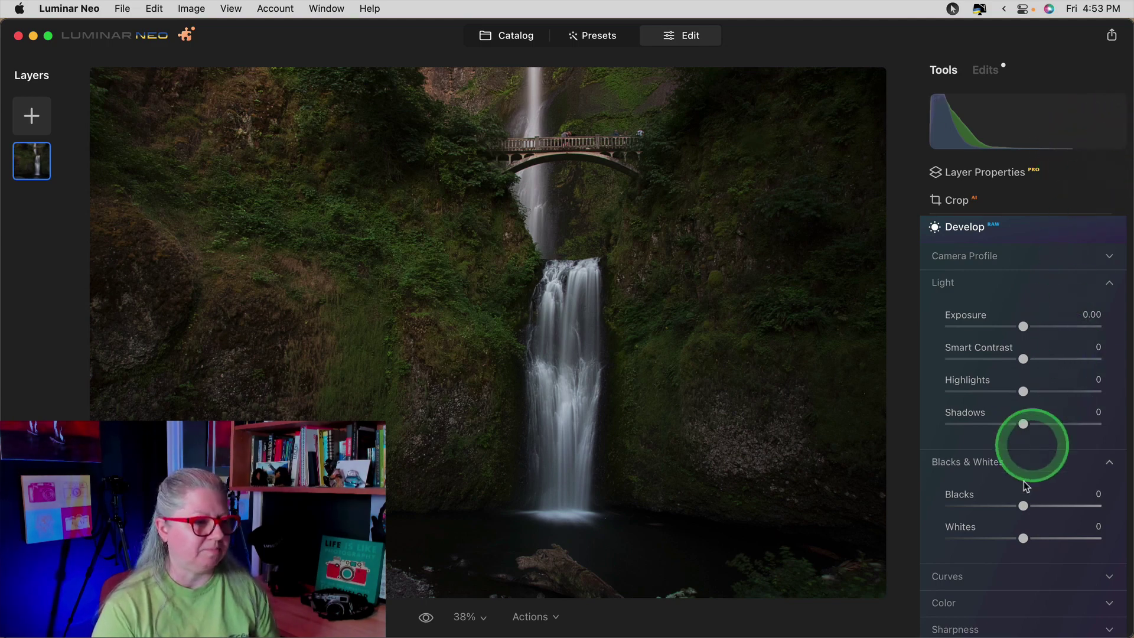
click(1023, 538)
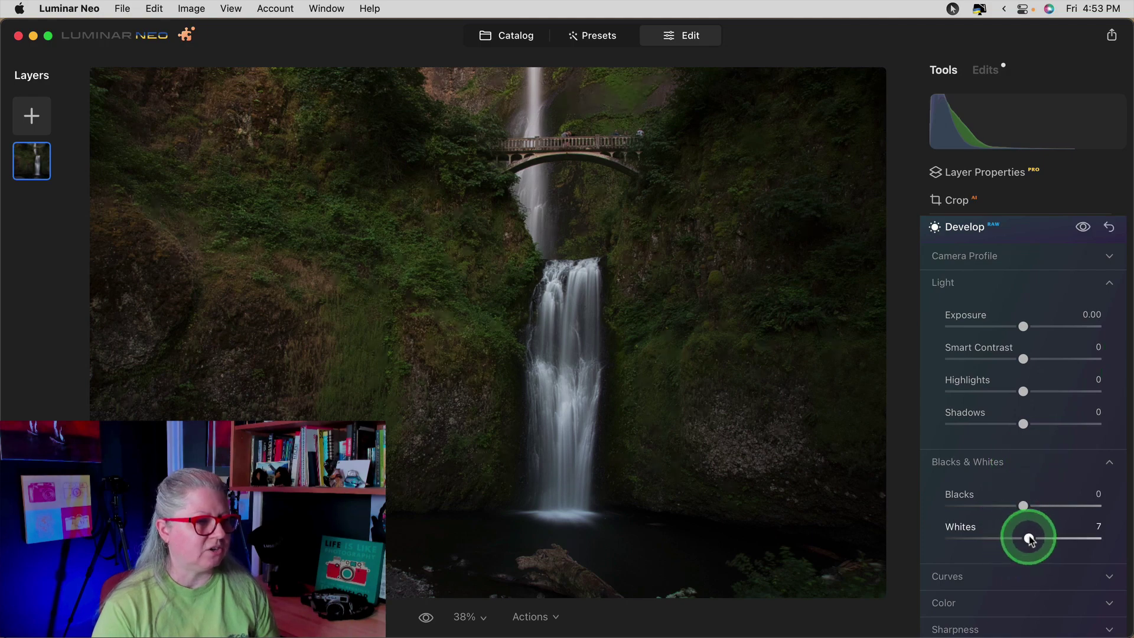
drag(1031, 539, 1083, 520)
drag(1022, 326, 1040, 329)
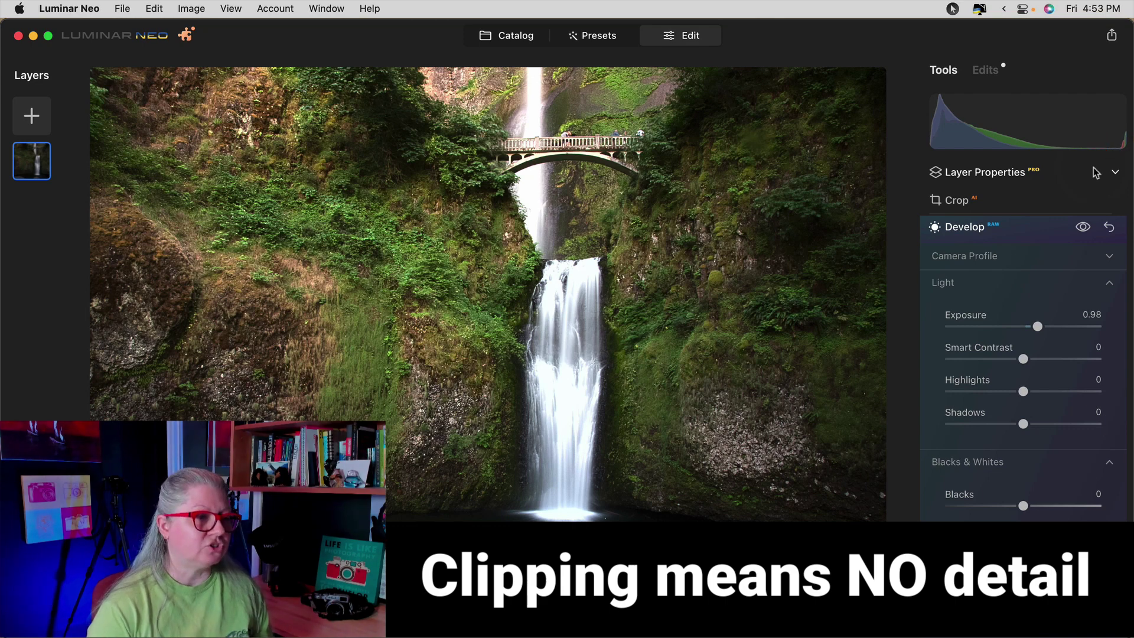
- Turn on the shadow and highlight clipping warnings with J
key(j)
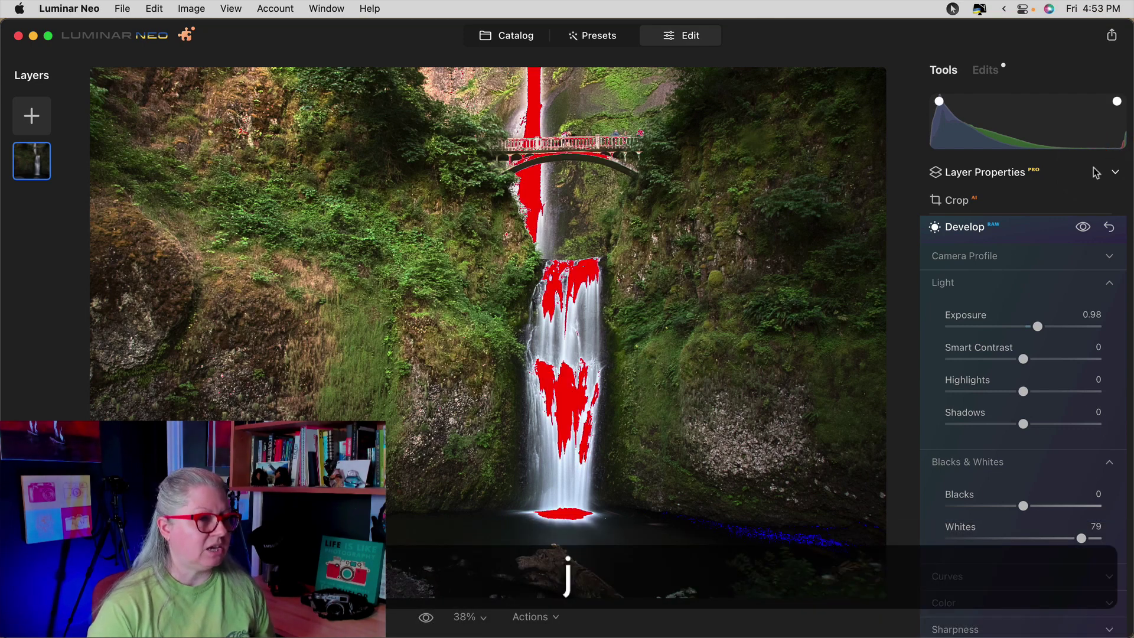
click(1116, 102)
click(938, 102)
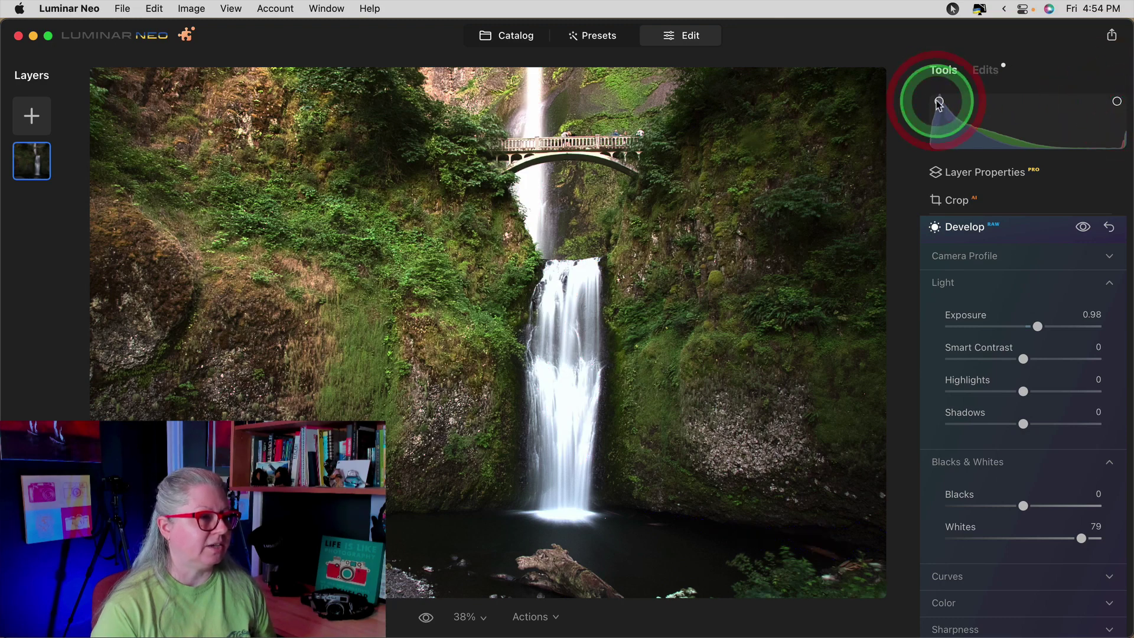
click(1117, 101)
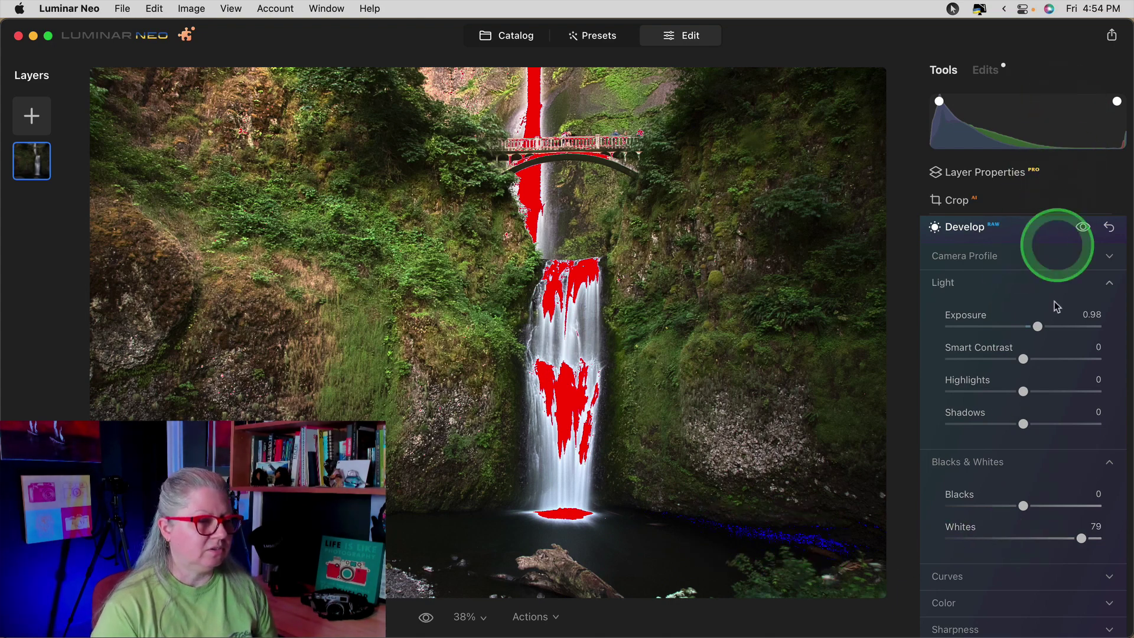
- Lower Whites to 24 so the waterfall highlights no longer clip
drag(1081, 537, 1043, 541)
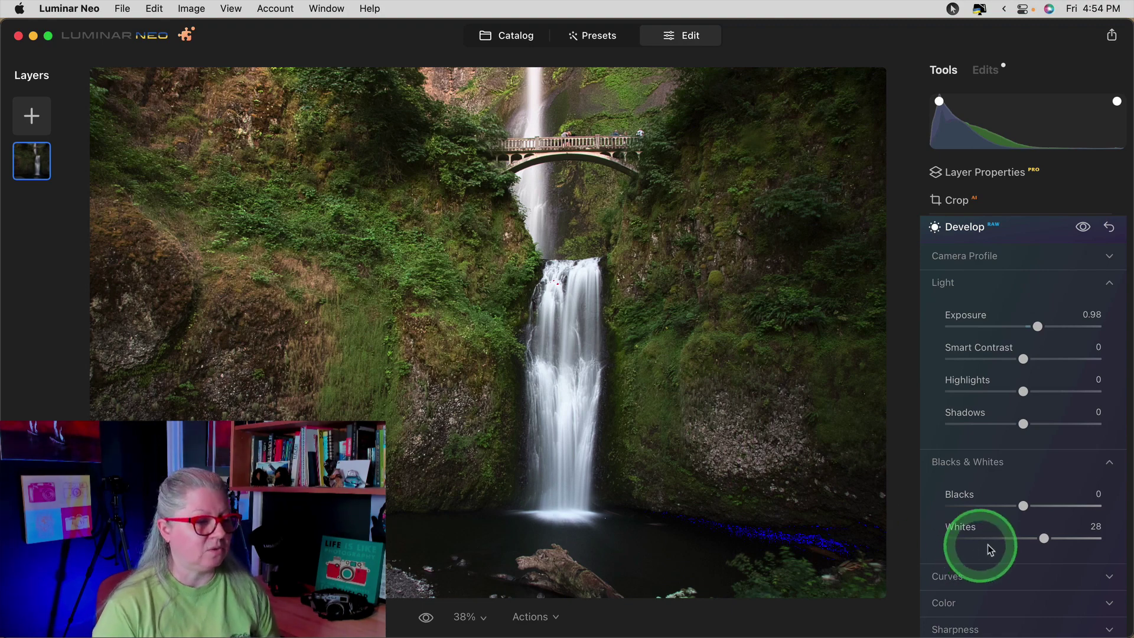
drag(977, 539, 1042, 537)
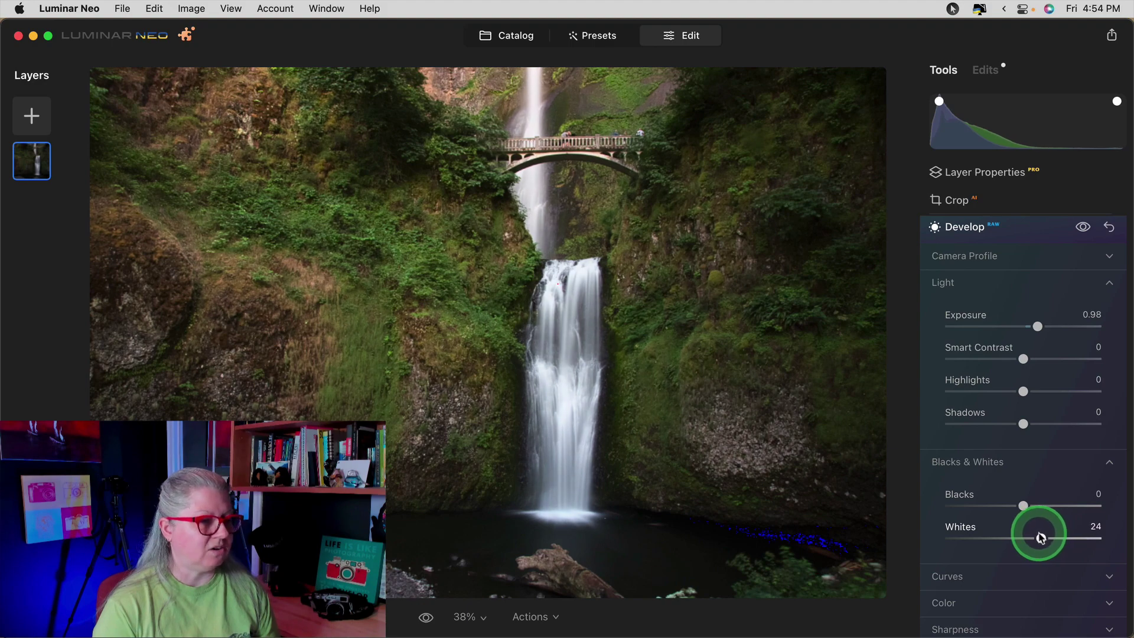
click(1040, 537)
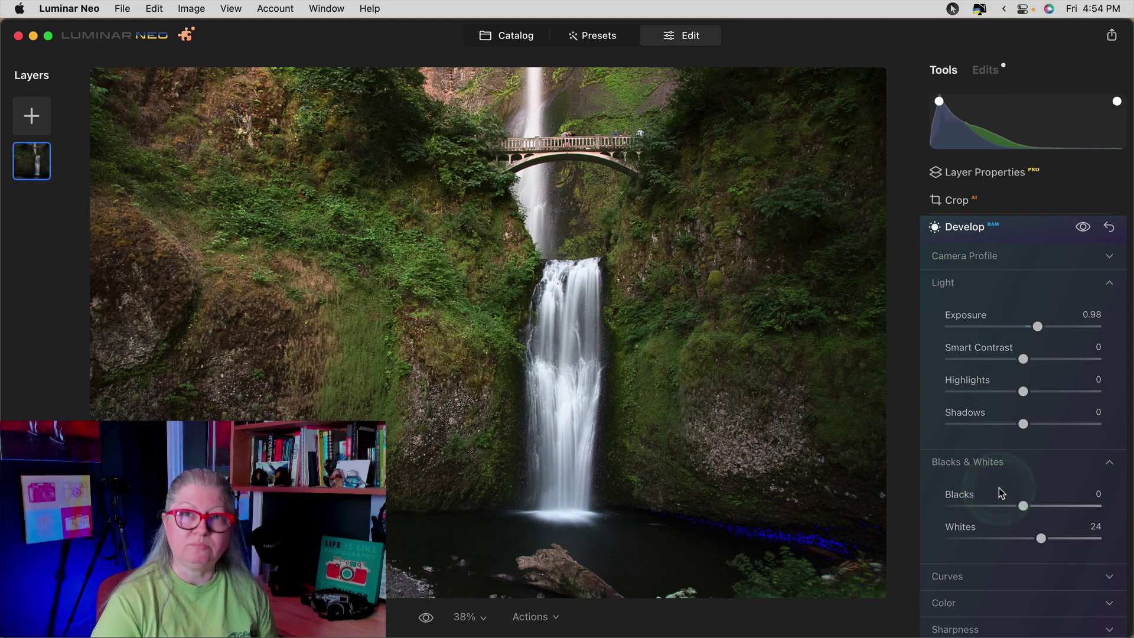
- Set Blacks to -65, Shadows to 25 and Exposure to 1.03 in the Develop panel
click(1023, 506)
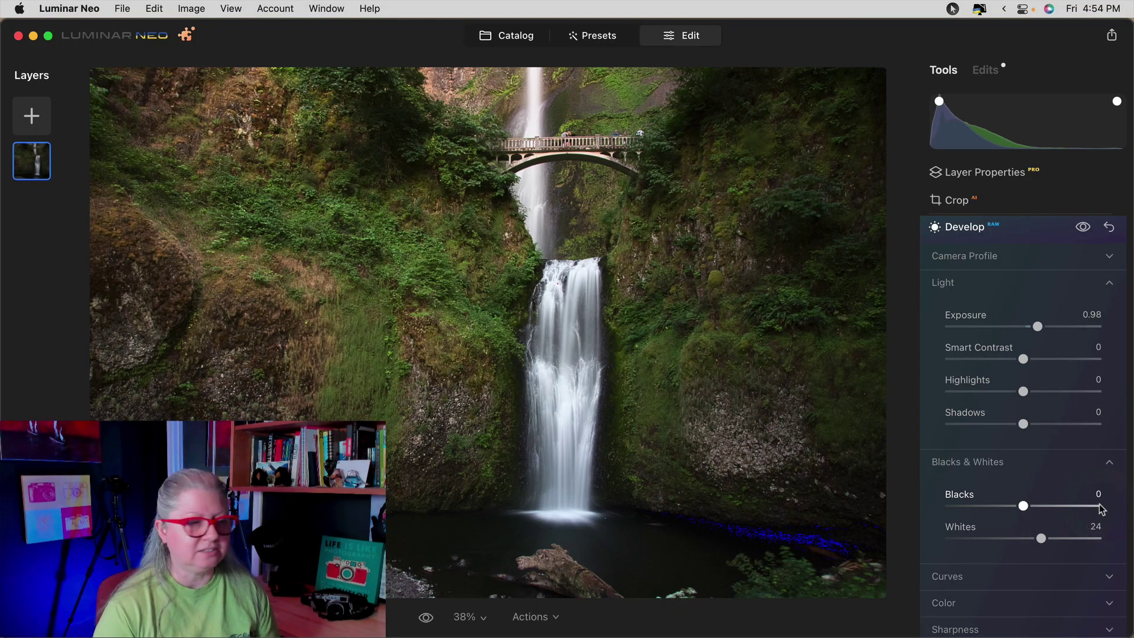
drag(1023, 506, 984, 508)
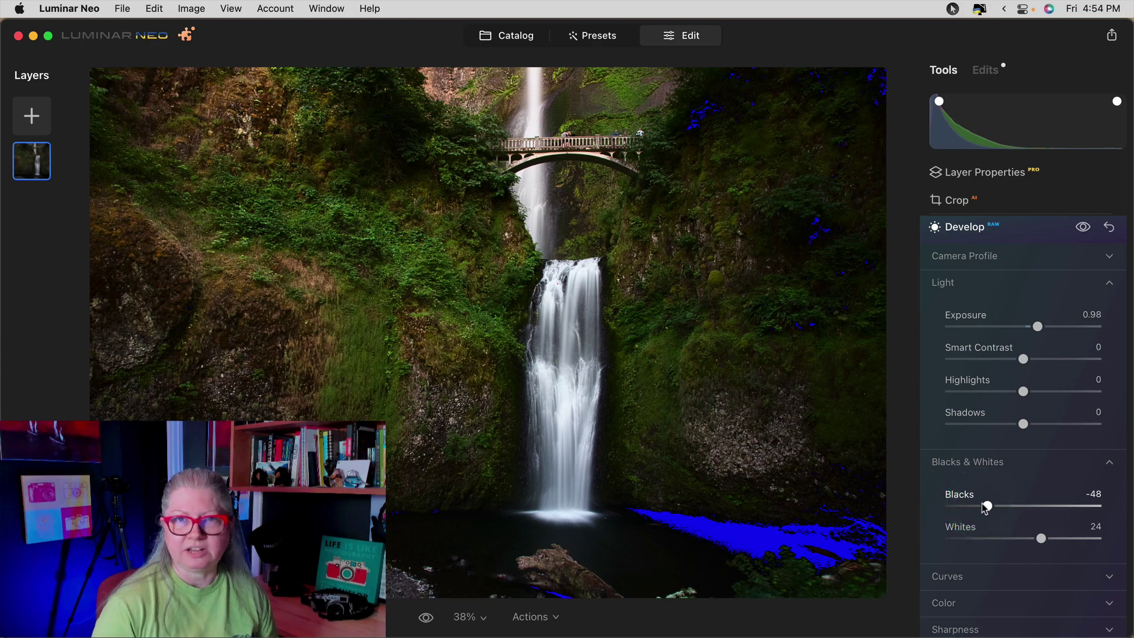
click(1037, 326)
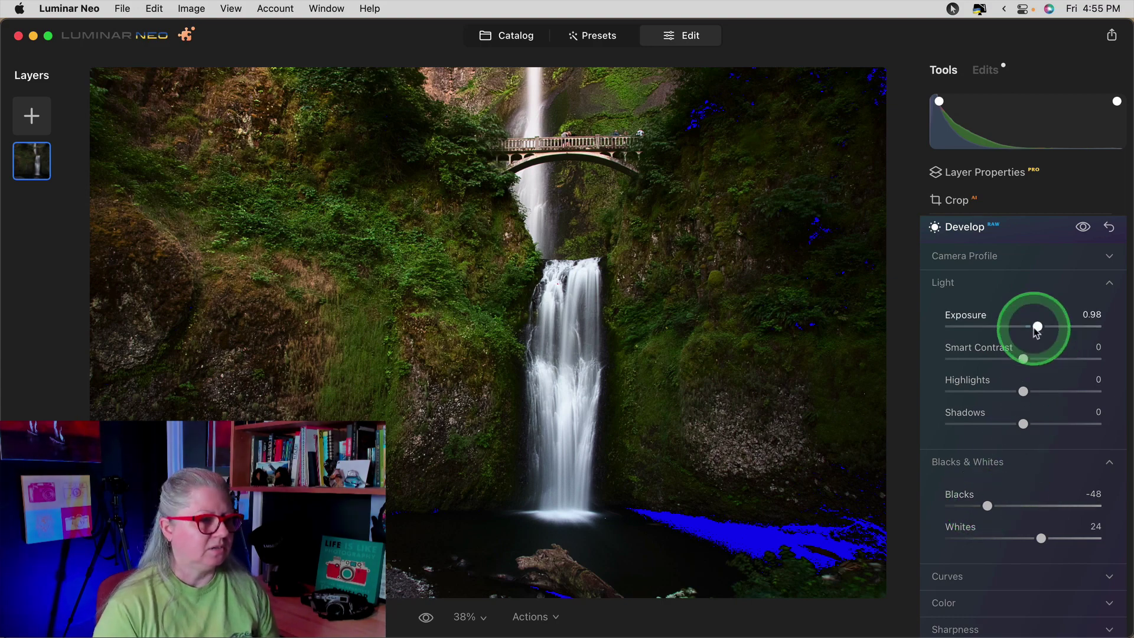
drag(1037, 327, 1038, 326)
drag(1022, 423, 1020, 477)
click(762, 507)
mouse_move(738, 516)
mouse_down()
mouse_move(647, 524)
mouse_move(739, 542)
mouse_move(638, 523)
mouse_up()
drag(987, 506, 975, 506)
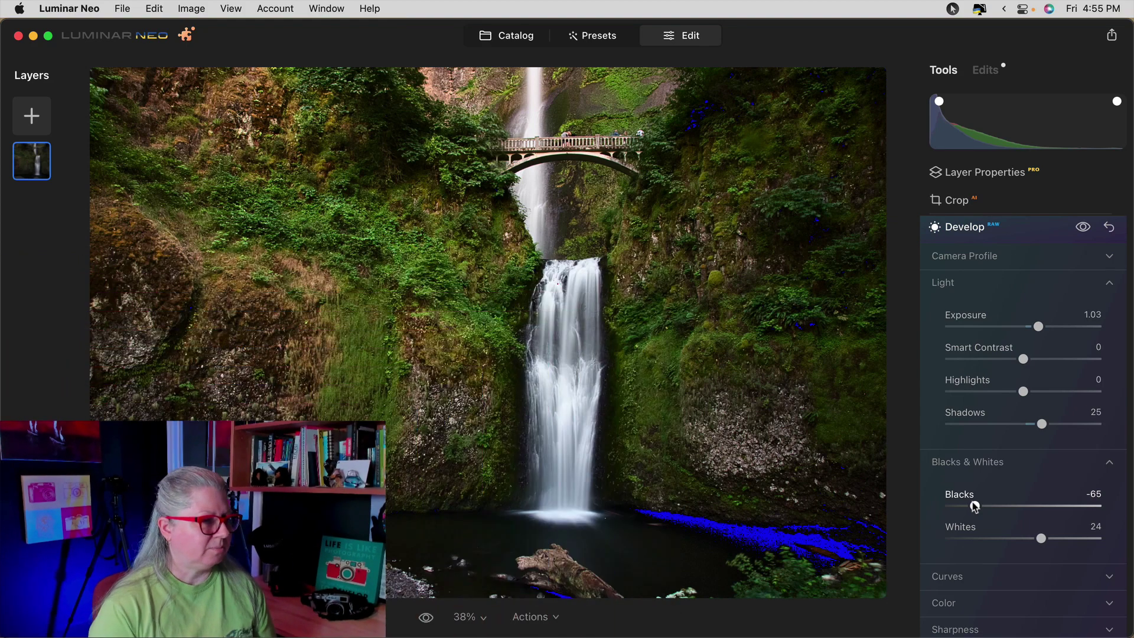
- With clipping warnings off, compare the photo with Develop edits hidden and shown, then re-enable warnings
key(j)
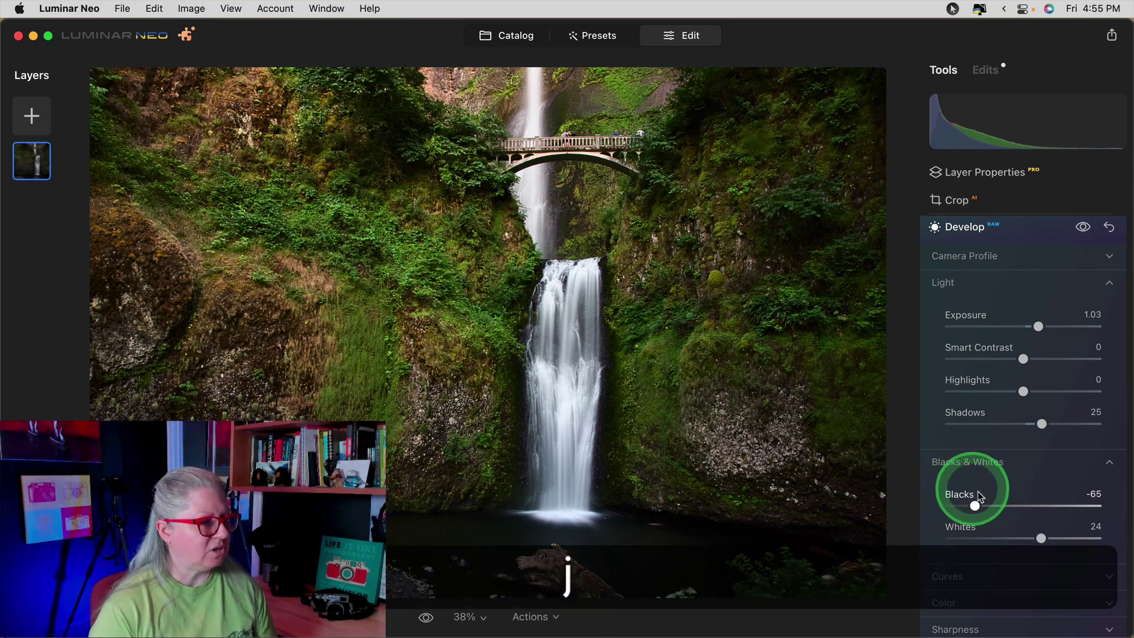
click(1084, 228)
click(1083, 229)
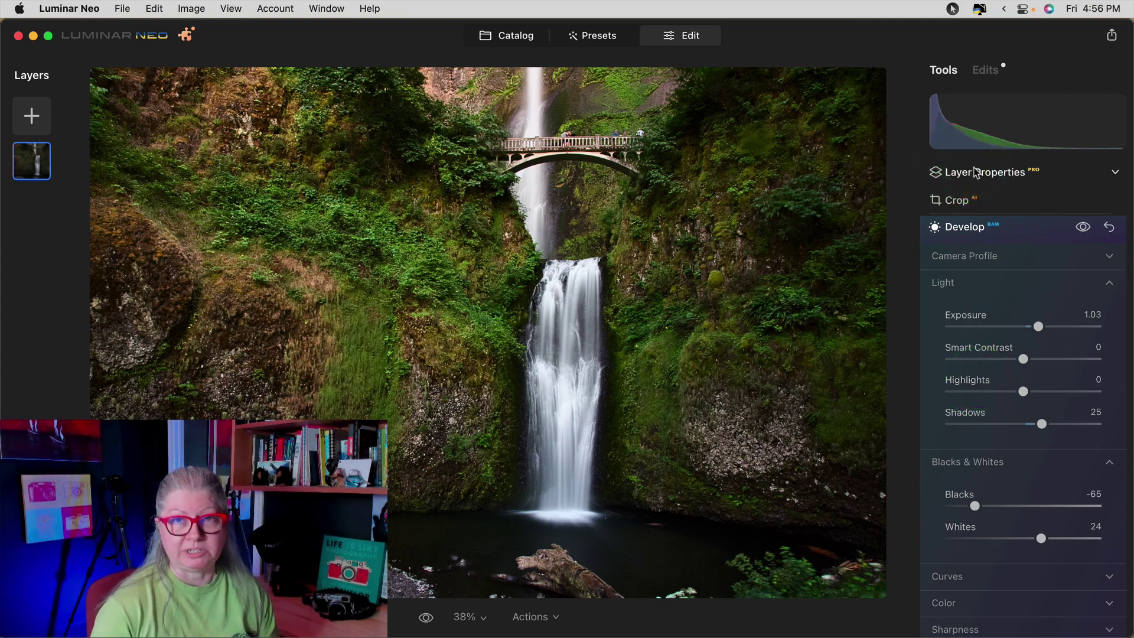
key(j)
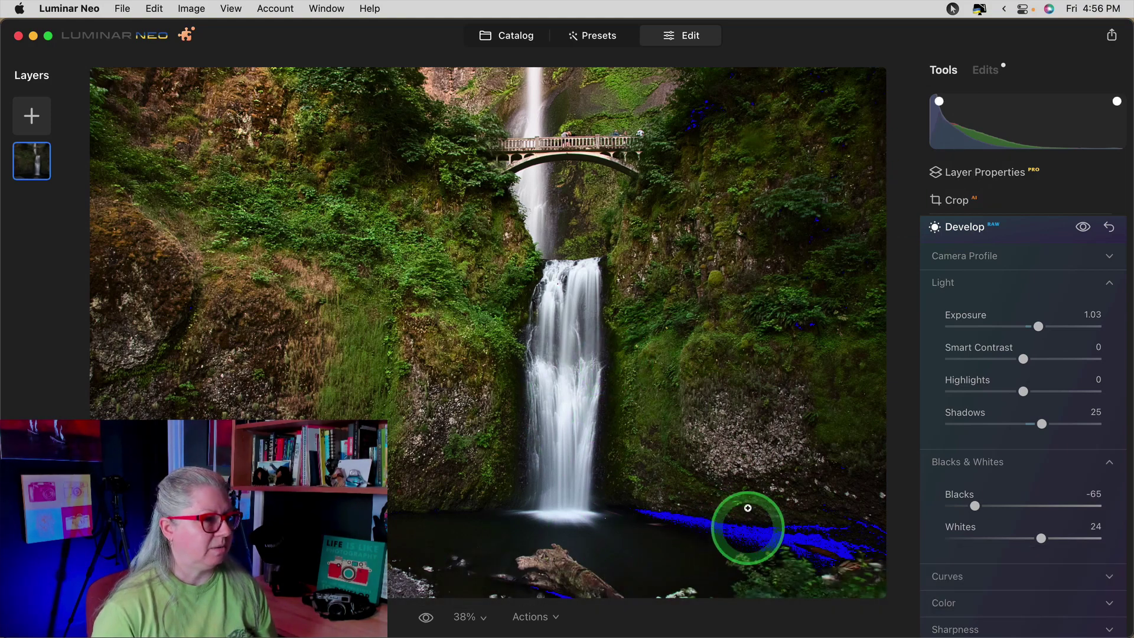
- Turn off clipping warnings and set Highlights to -43 and Shadows to 39
key(j)
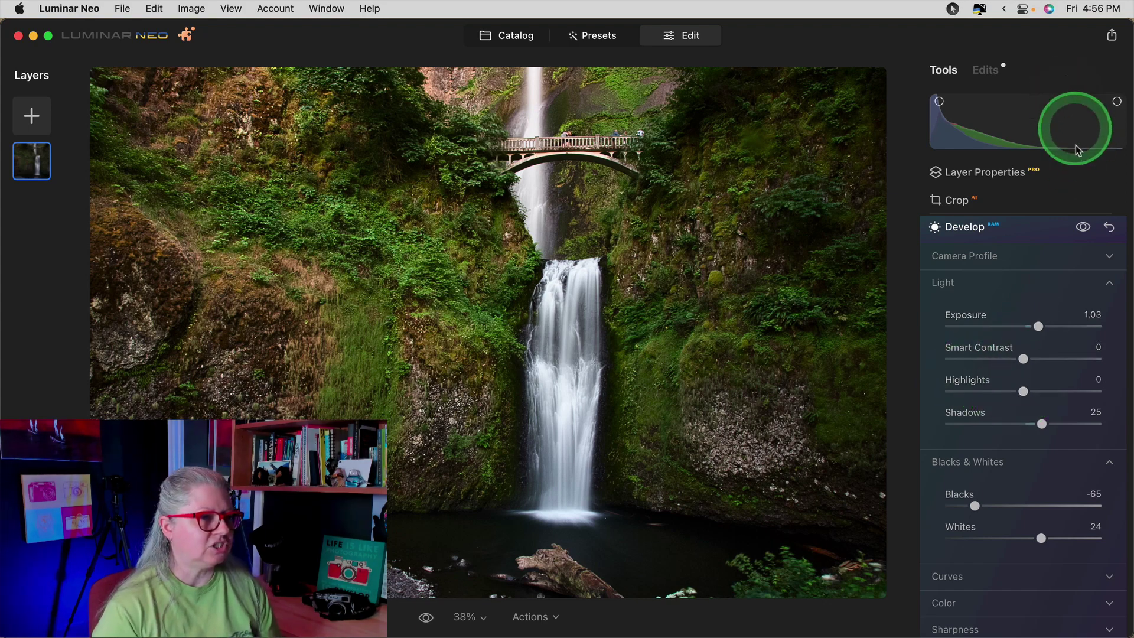
drag(1023, 391, 991, 389)
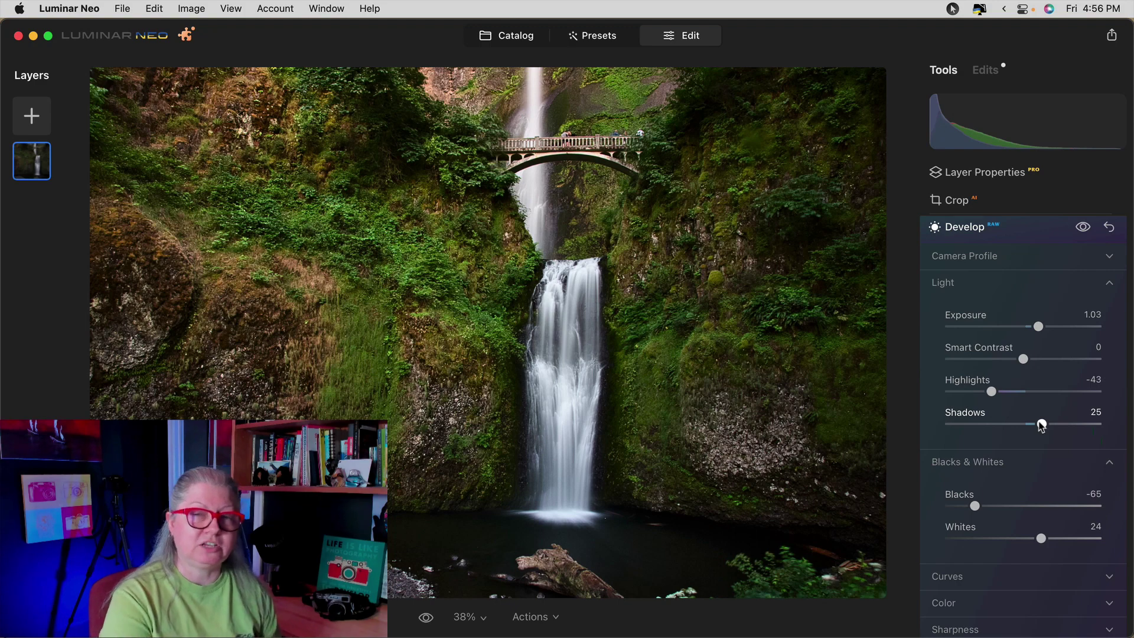
mouse_move(1041, 426)
mouse_down()
mouse_move(1090, 423)
mouse_move(1010, 423)
mouse_move(1051, 425)
mouse_up()
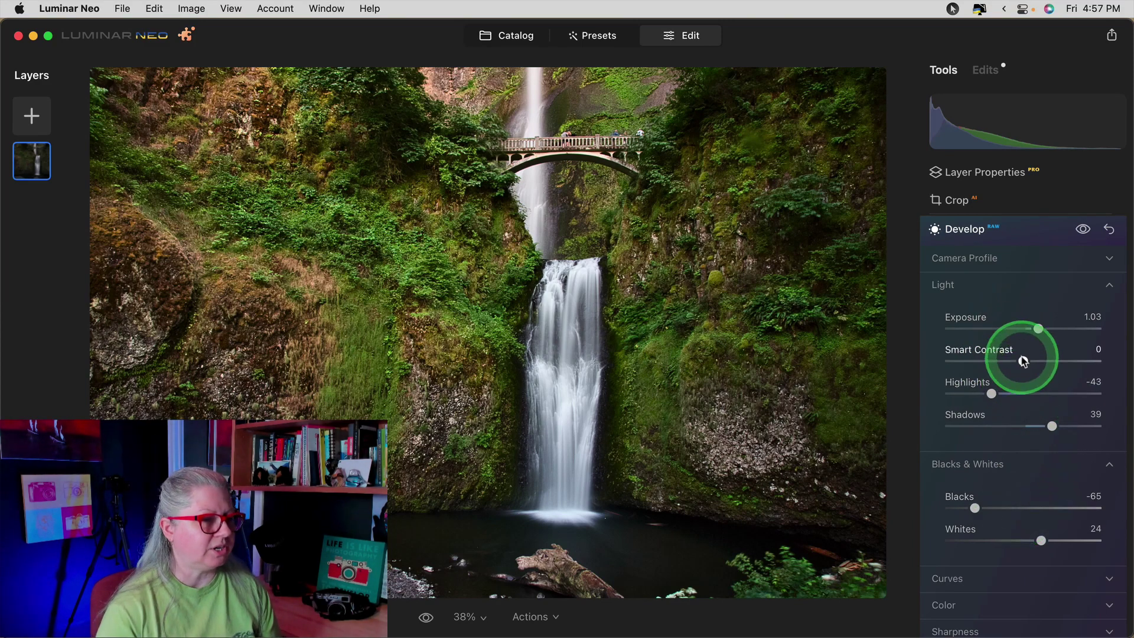
- Raise Smart Contrast to about 67, then bring it back down to 32
drag(1023, 362, 1073, 361)
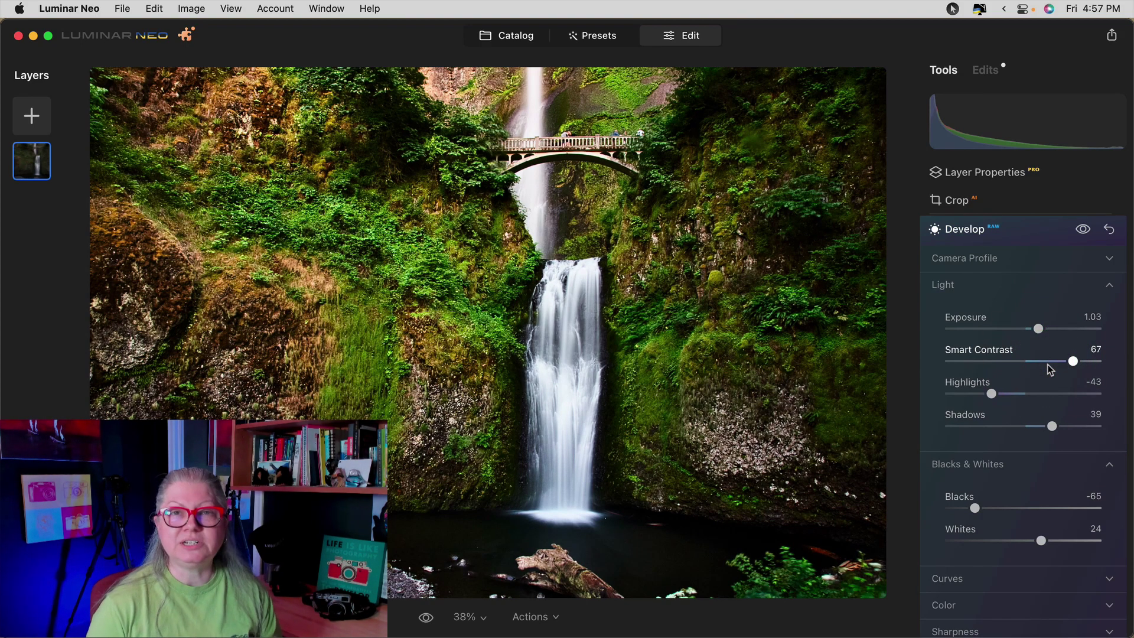
click(1073, 360)
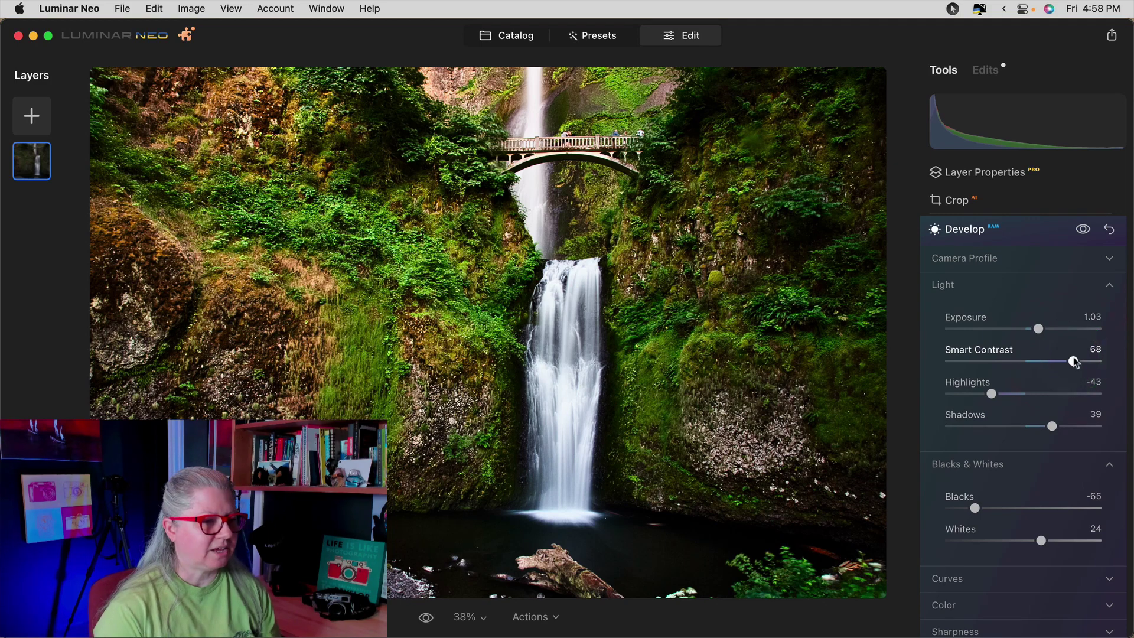
drag(1073, 360, 1047, 362)
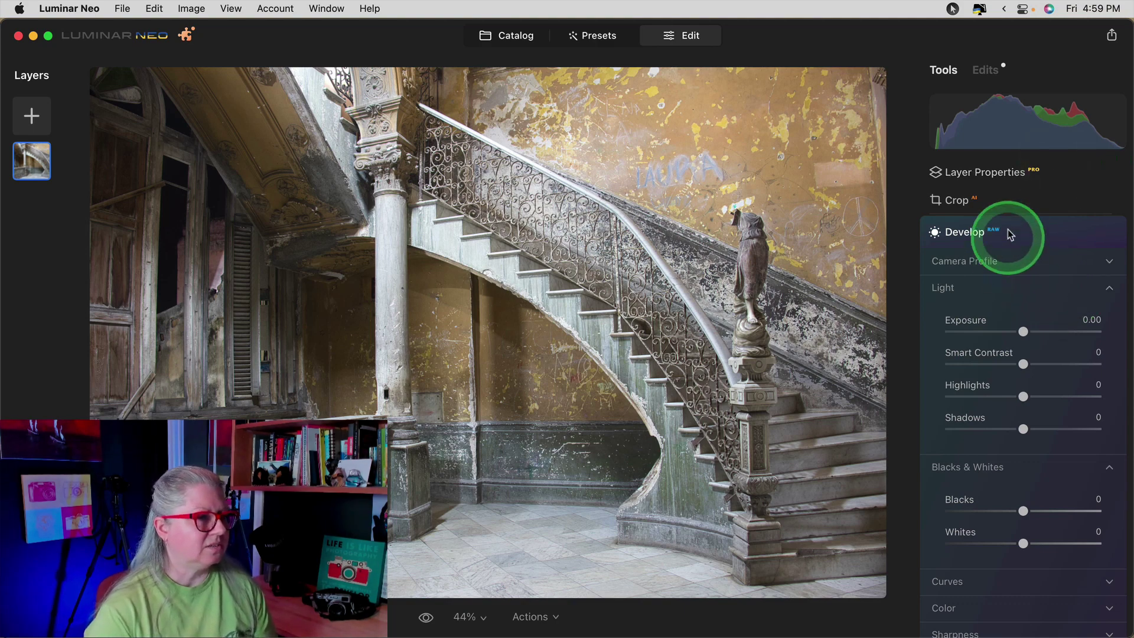
- Collapse Light and Blacks & Whites, expand Curves, and preview the red, green and blue channels
click(945, 466)
click(944, 291)
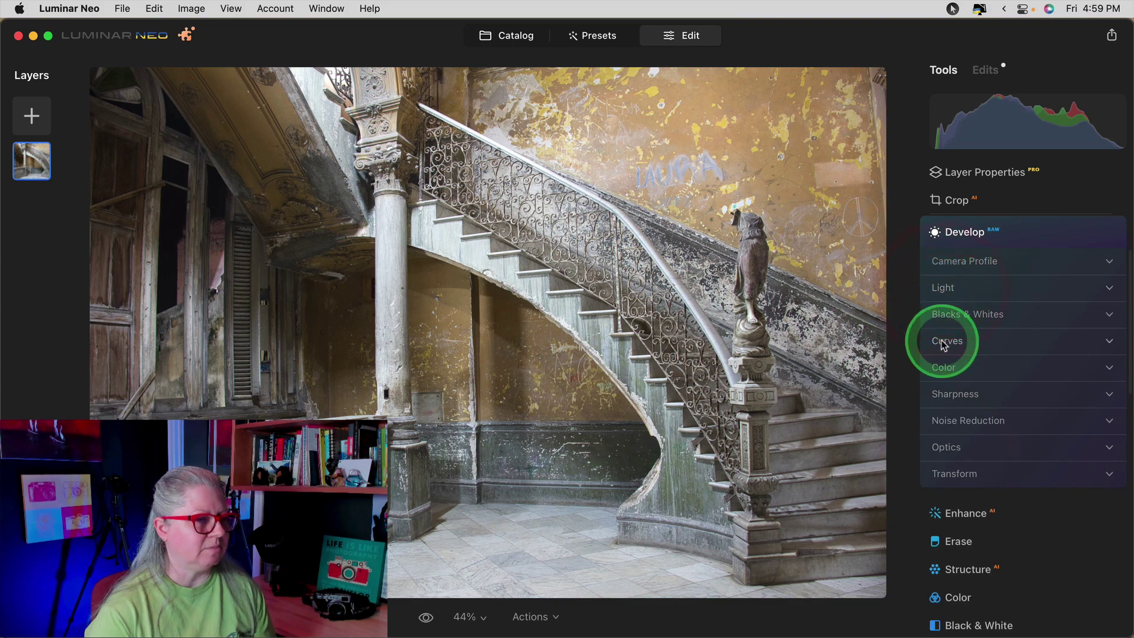
click(944, 343)
scroll(977, 453, down, 2)
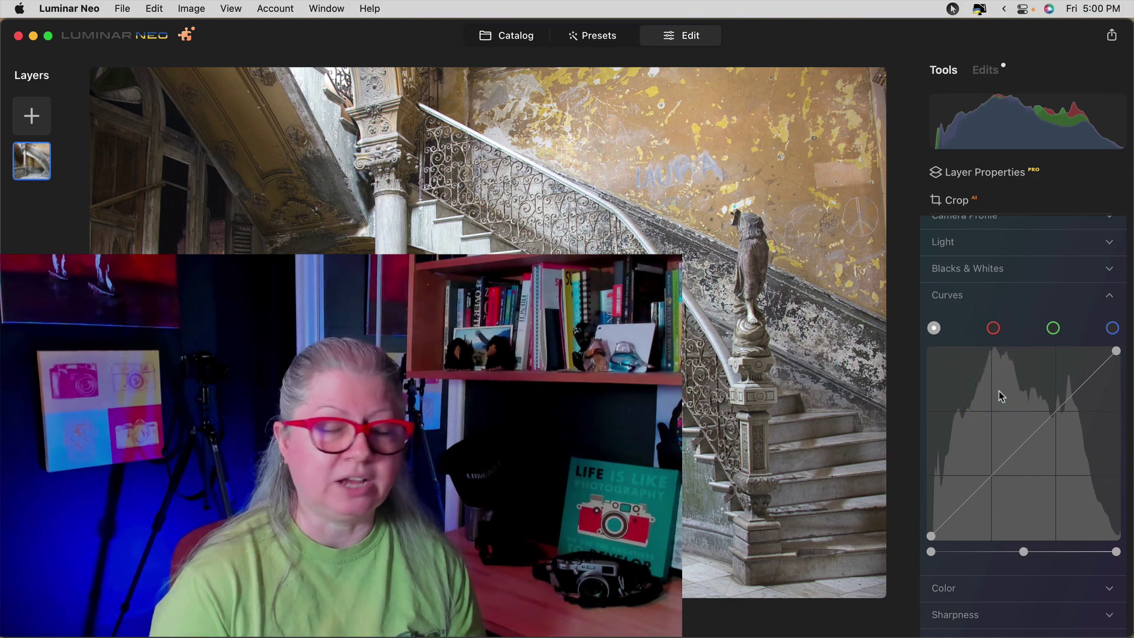
click(993, 328)
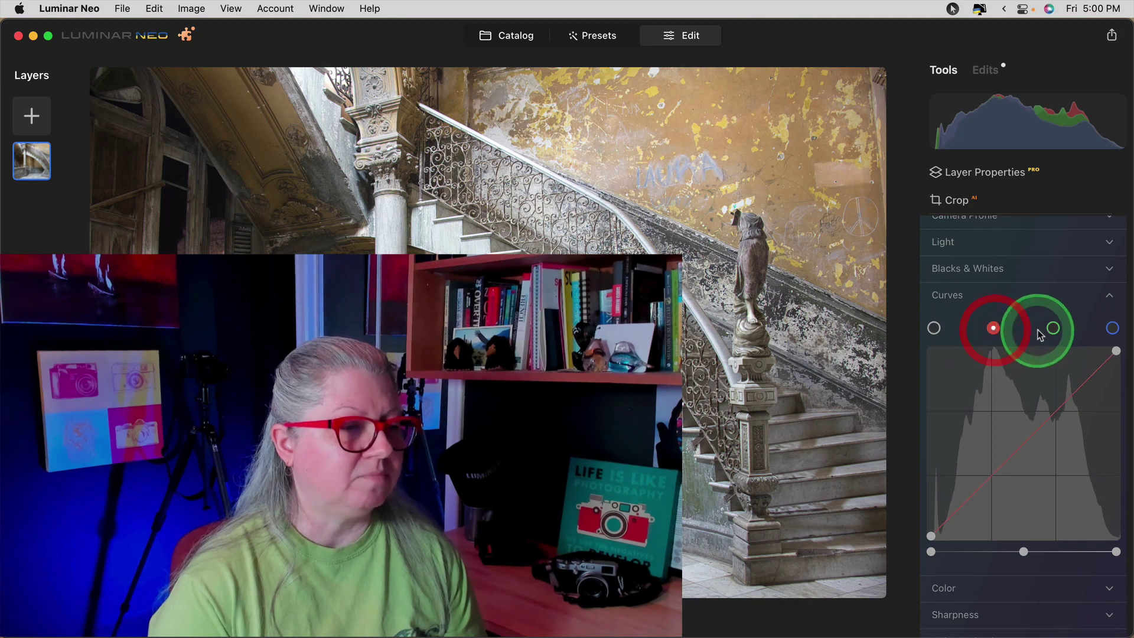
click(933, 328)
click(993, 329)
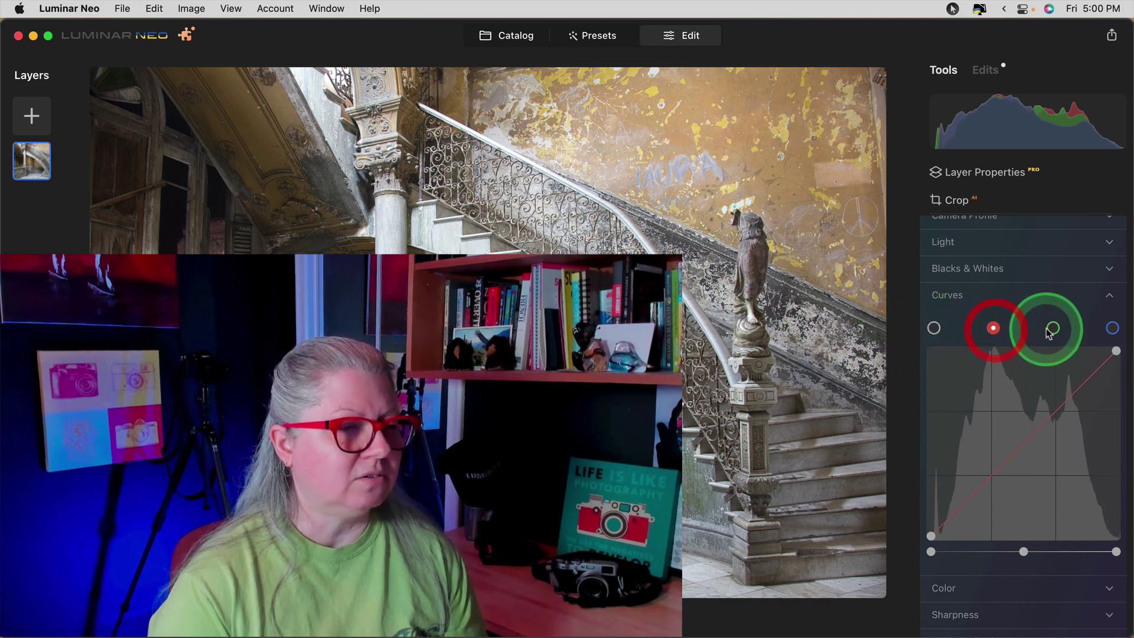
click(1053, 328)
click(1112, 328)
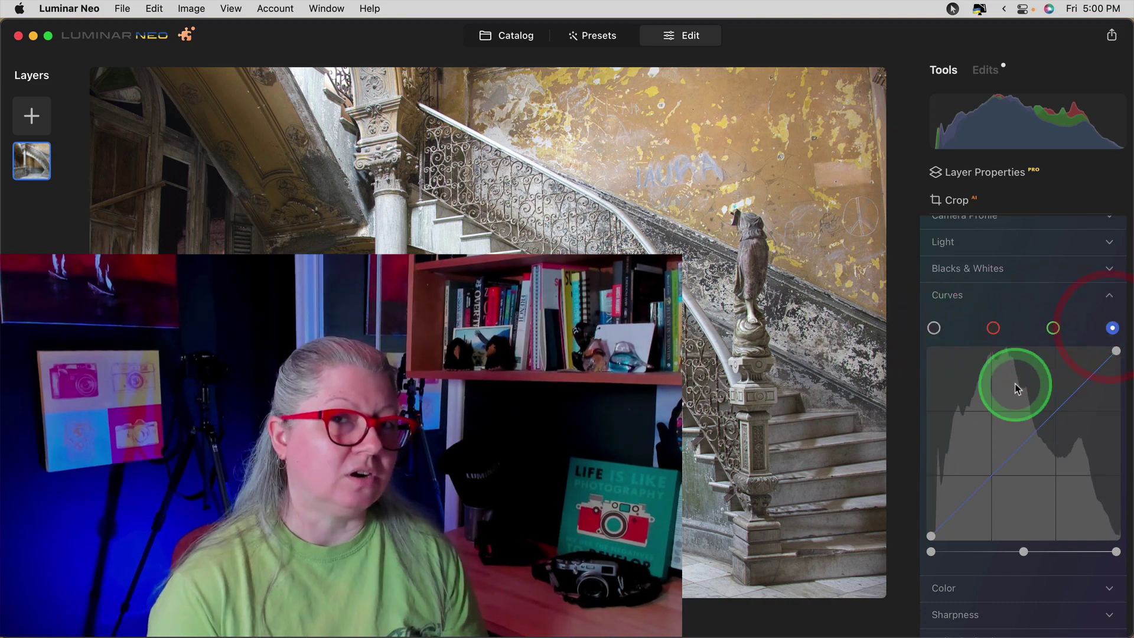
click(935, 329)
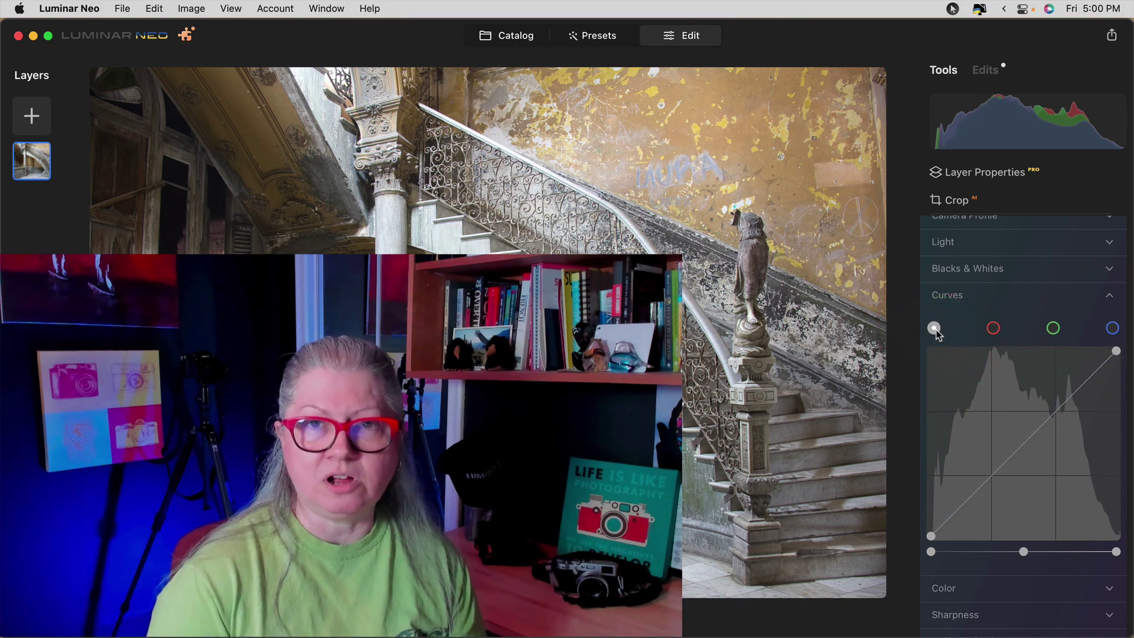
- Try moving the luminance curve's white point, reset it, then pull the midpoint down to darken midtones
mouse_move(968, 413)
mouse_down()
mouse_move(1020, 397)
mouse_move(1032, 410)
mouse_move(962, 566)
mouse_move(928, 561)
mouse_move(1115, 563)
mouse_move(903, 555)
mouse_move(958, 553)
mouse_up()
drag(1116, 551, 1064, 560)
click(1076, 551)
double_click(1026, 553)
double_click(1063, 552)
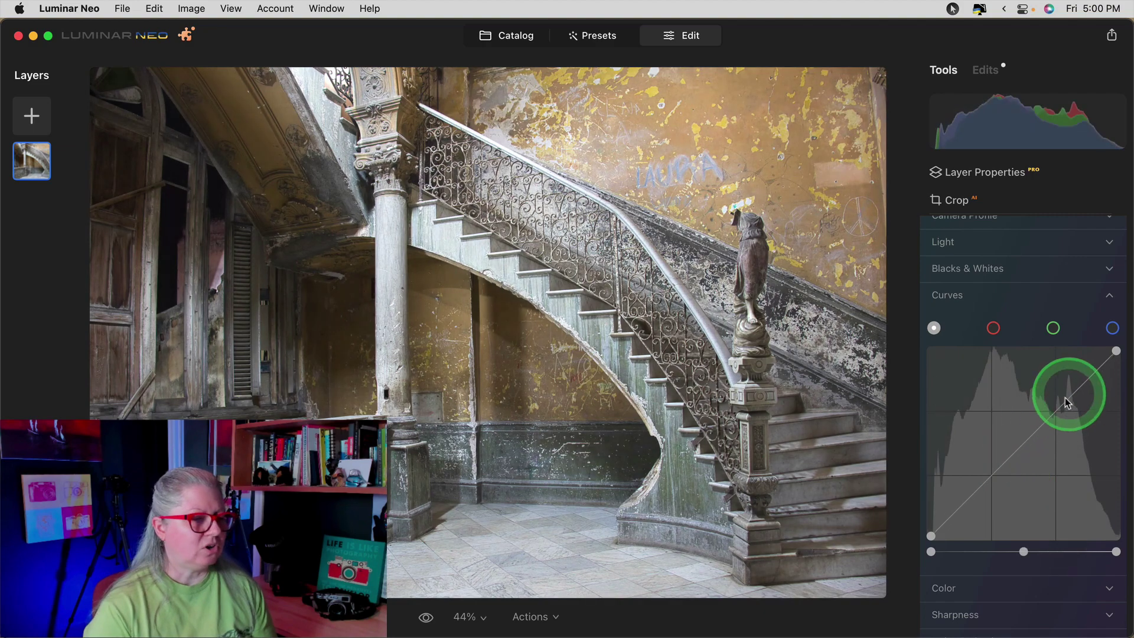
drag(1020, 448, 1041, 477)
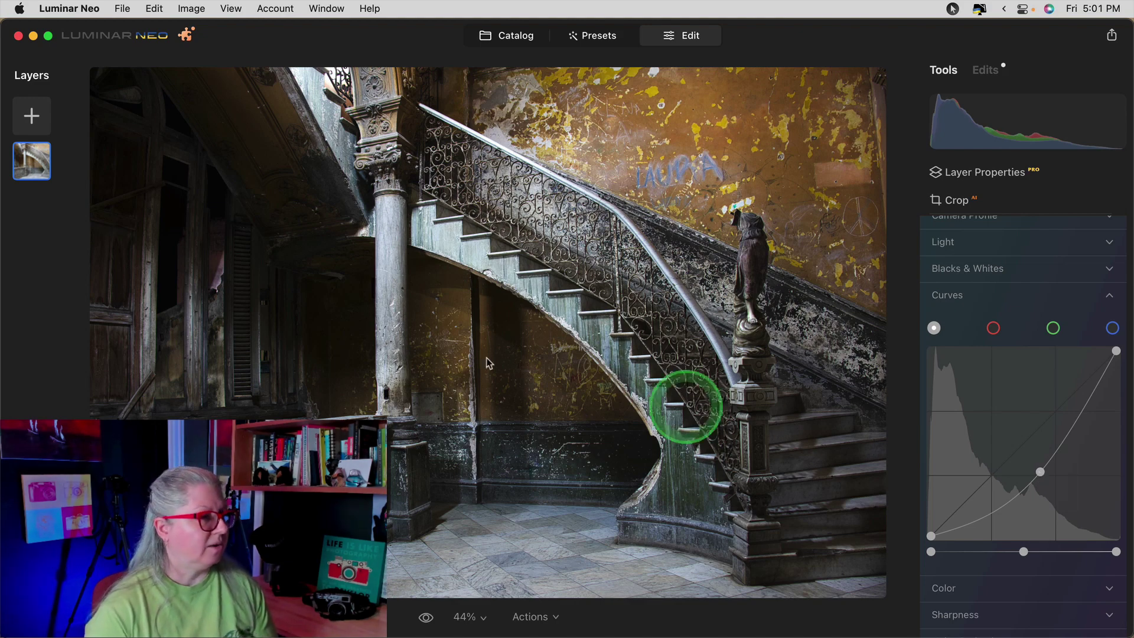
drag(1071, 144, 965, 144)
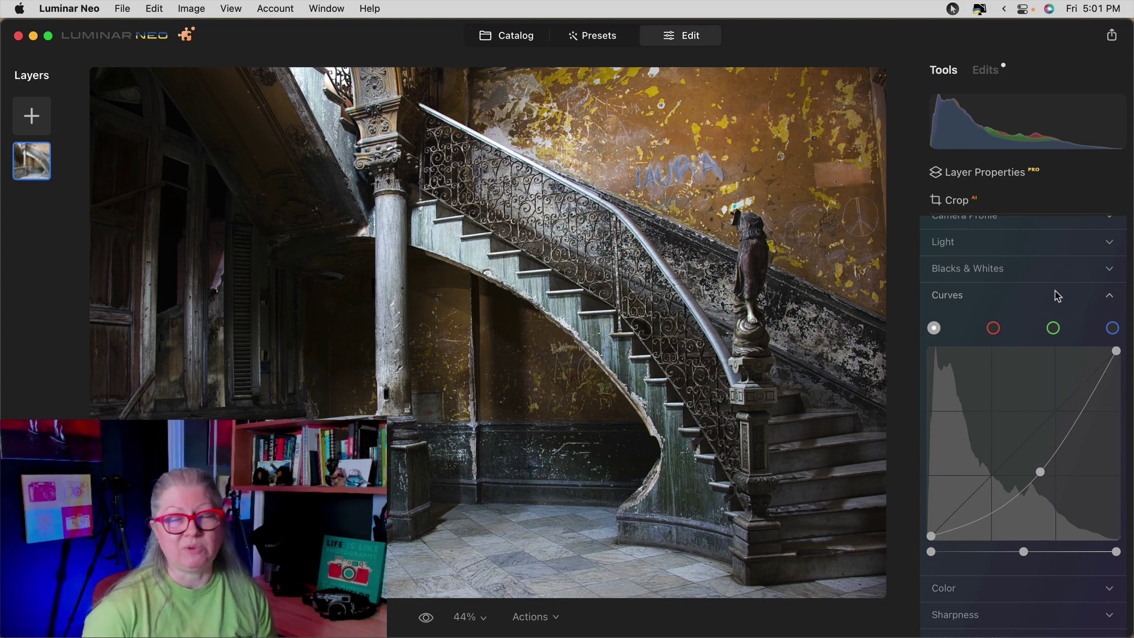
- Raise the curve's midtone point slightly and lift an upper point to brighten highlights
click(1042, 475)
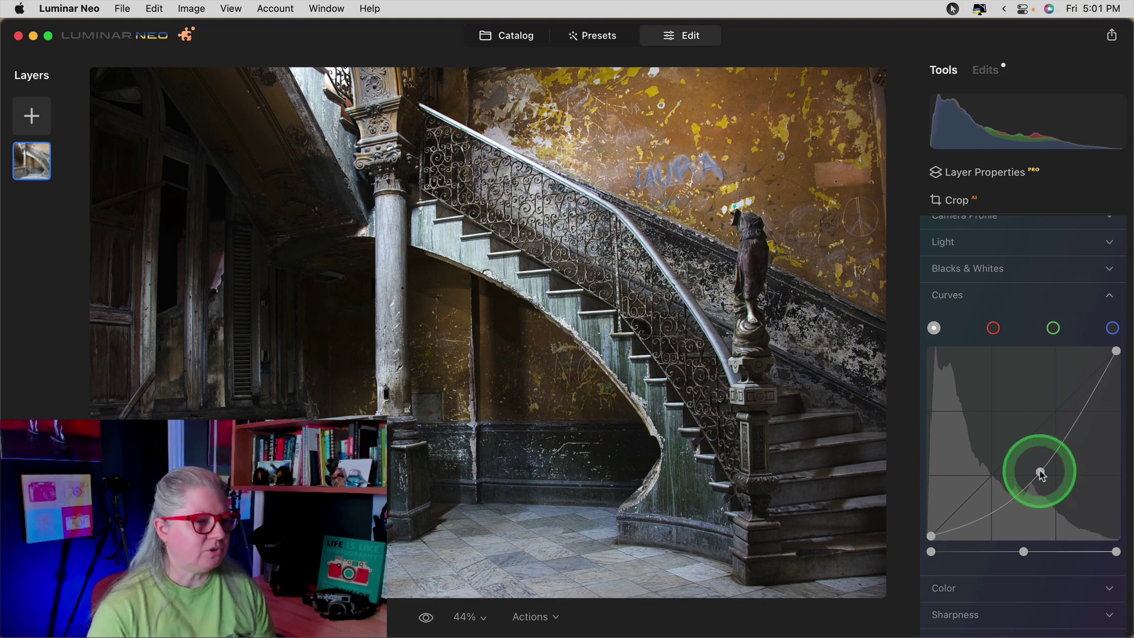
click(1037, 471)
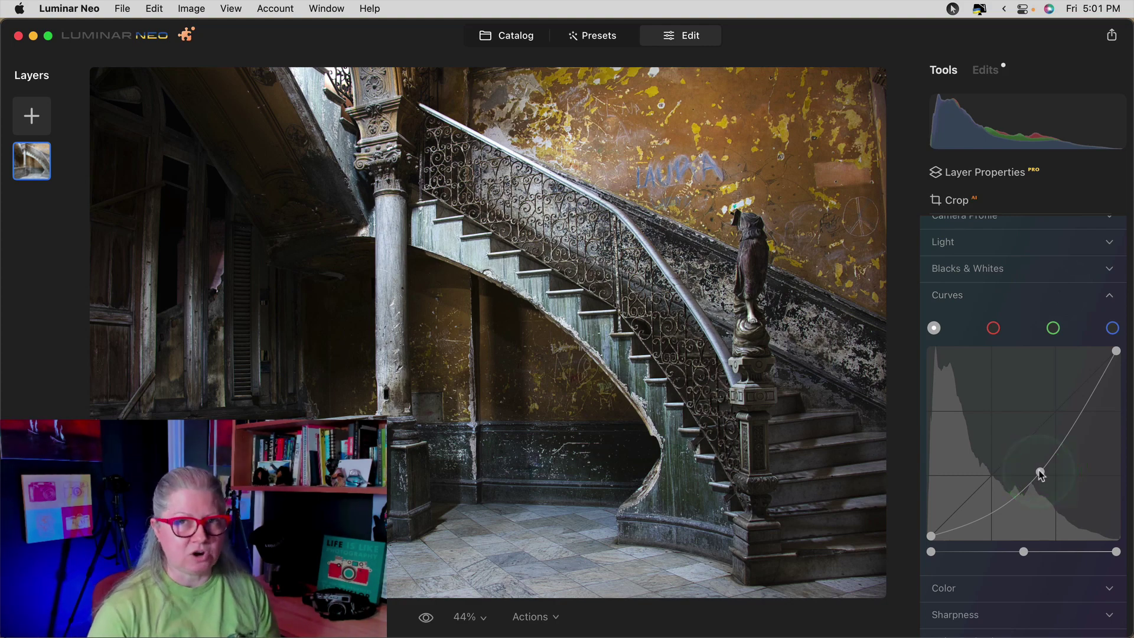
drag(1039, 472, 1043, 469)
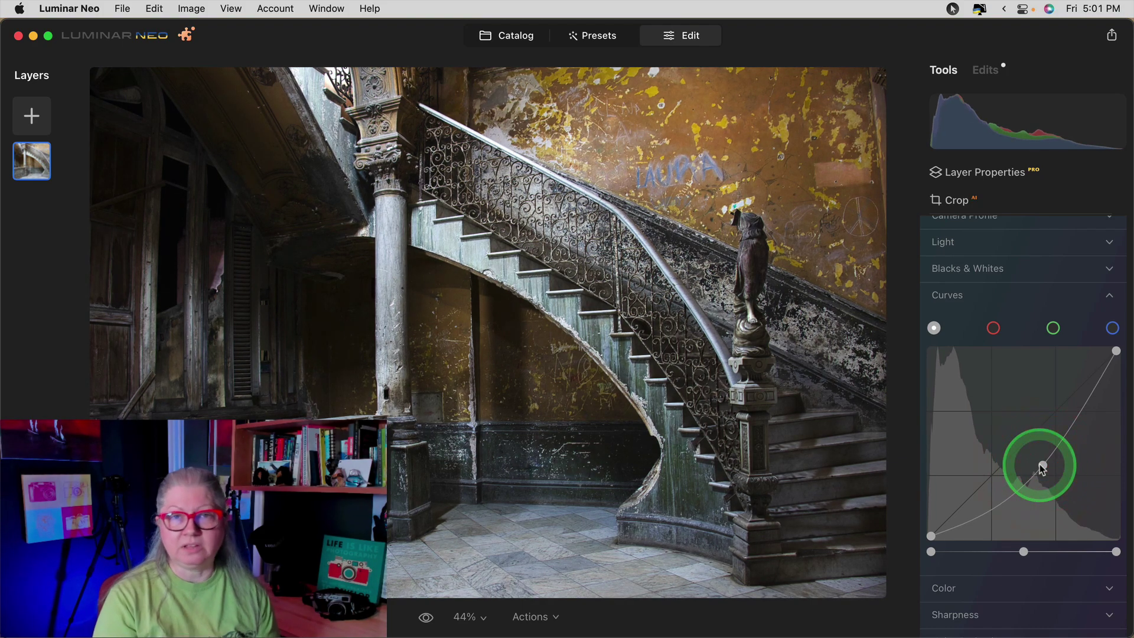
drag(1092, 455, 1077, 409)
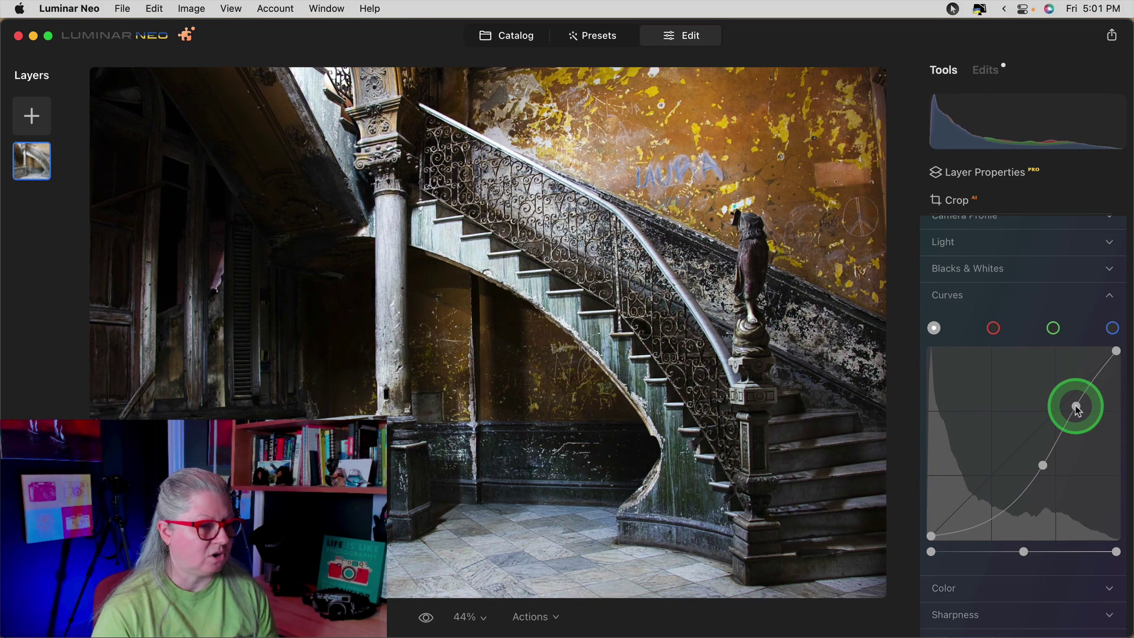
- Add a lower curve point and pull it down, forming a steep contrast S-curve
click(1006, 516)
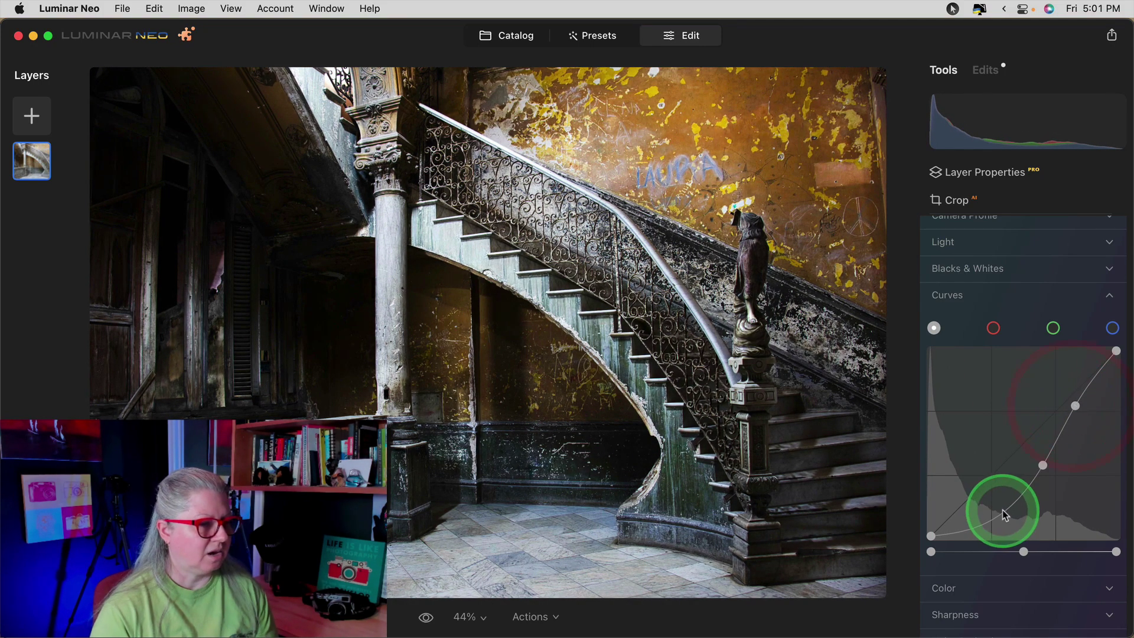
mouse_move(1007, 516)
mouse_down()
mouse_move(1034, 472)
mouse_move(1015, 498)
mouse_up()
drag(1074, 406, 1057, 407)
click(1026, 509)
drag(1026, 511, 1012, 493)
click(1109, 372)
click(1010, 521)
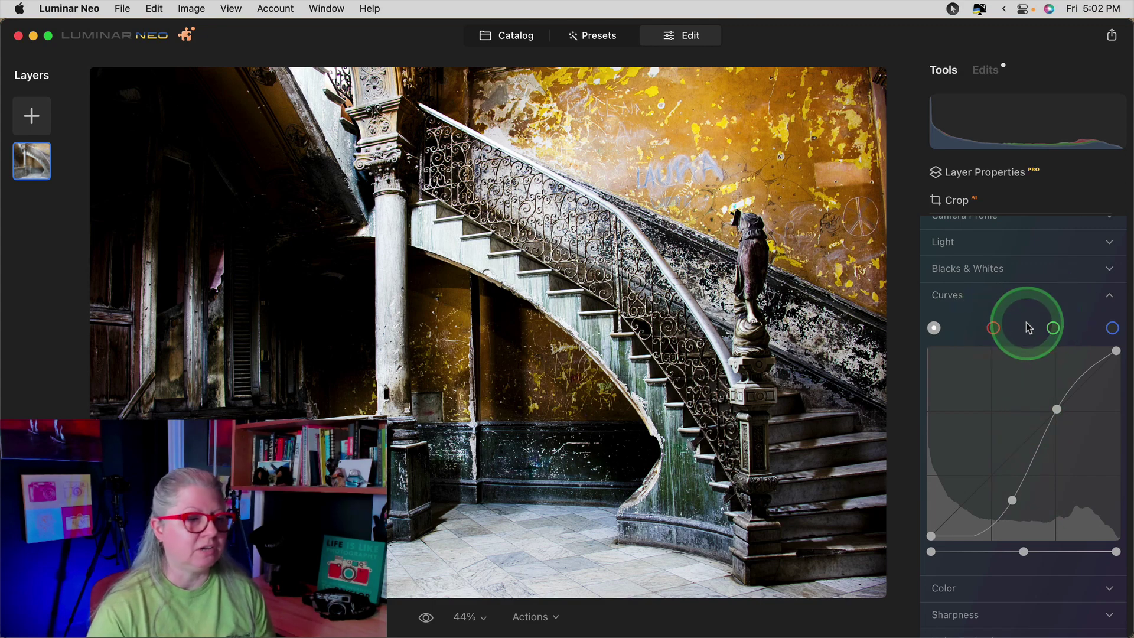
- Reset the curve, test Blacks at -100 with clipping shown, reset Blacks, then push the black point far right
double_click(1012, 502)
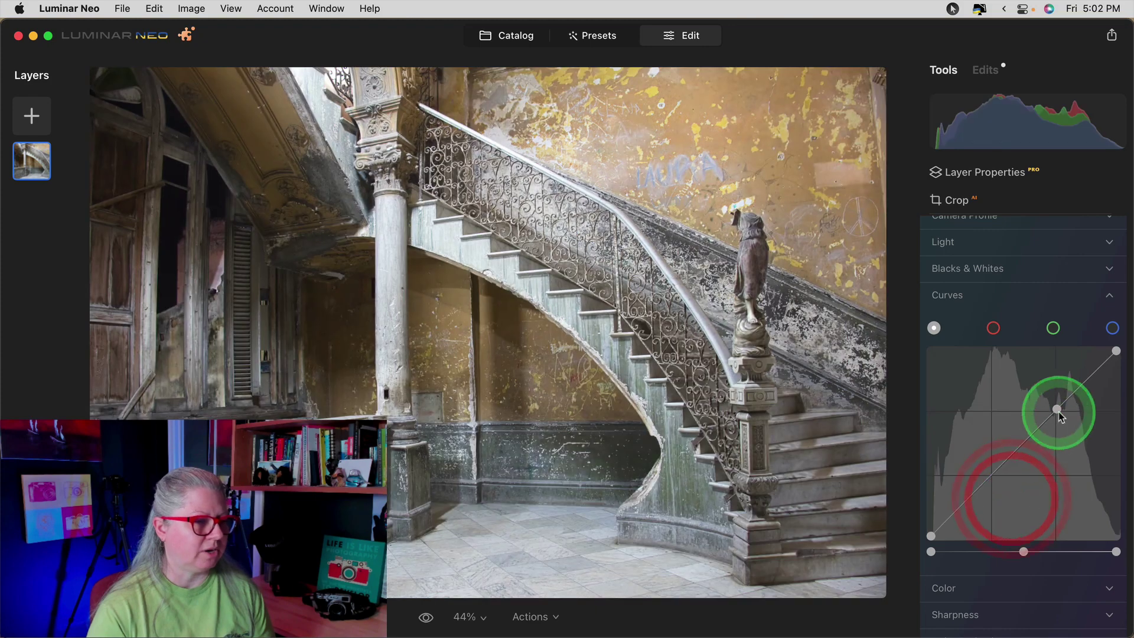
click(990, 269)
scroll(1042, 354, down, 1)
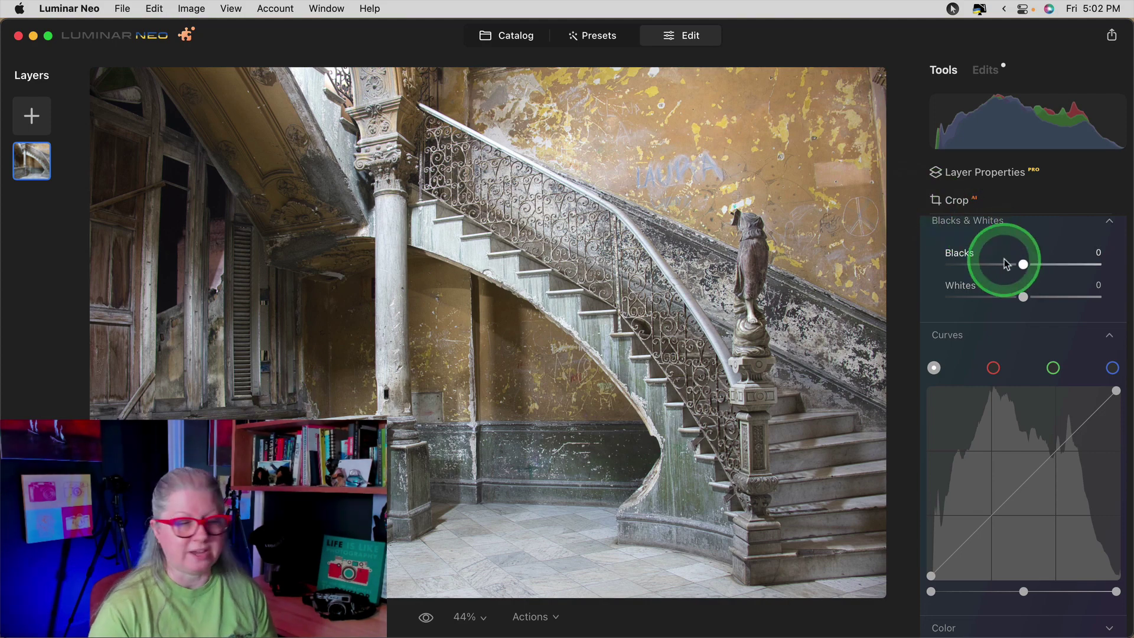
drag(1021, 264, 894, 257)
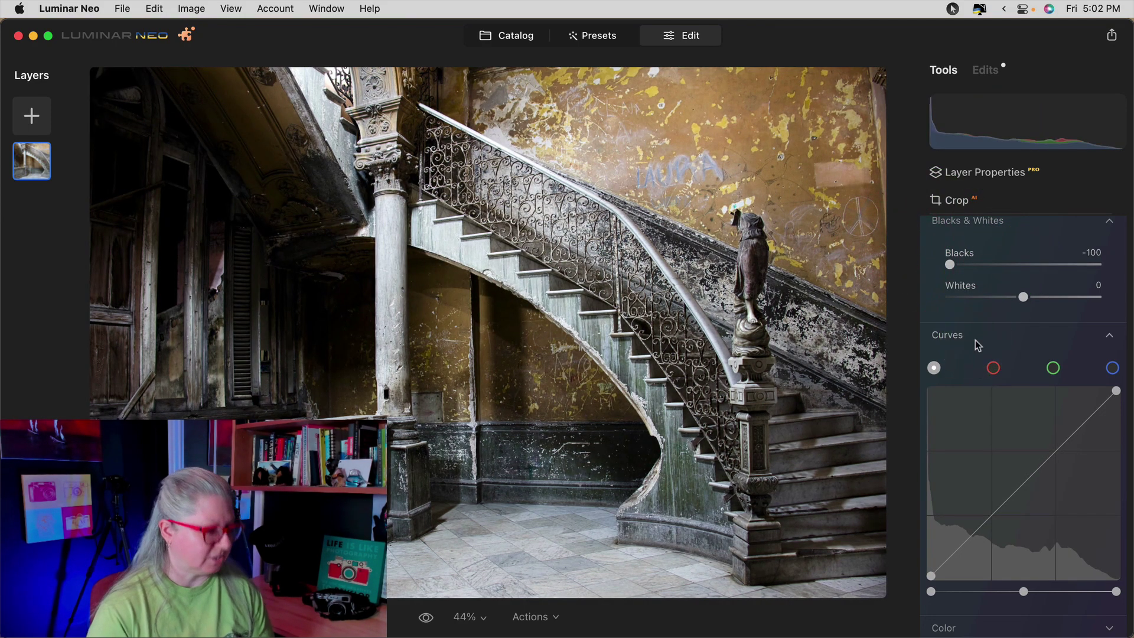
key(j)
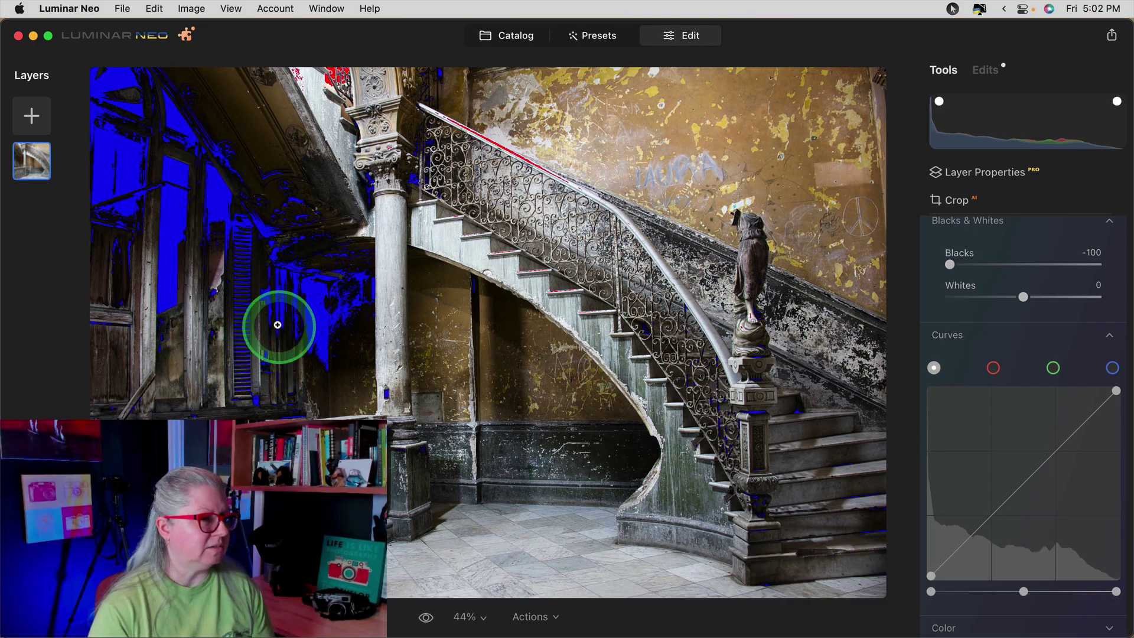
double_click(949, 265)
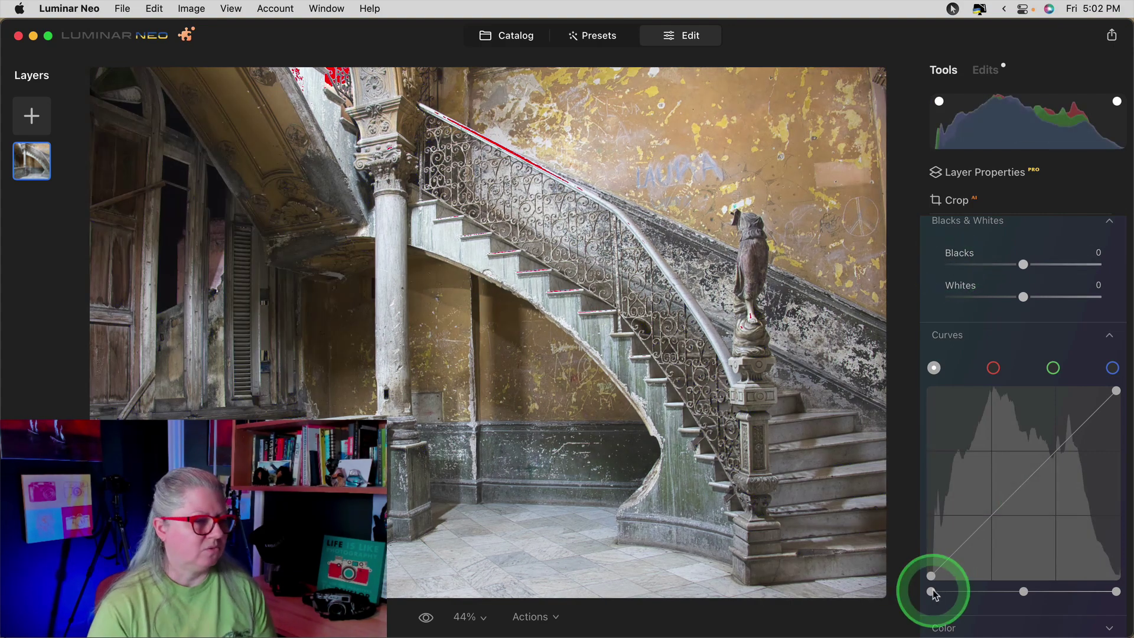
drag(931, 592, 1094, 593)
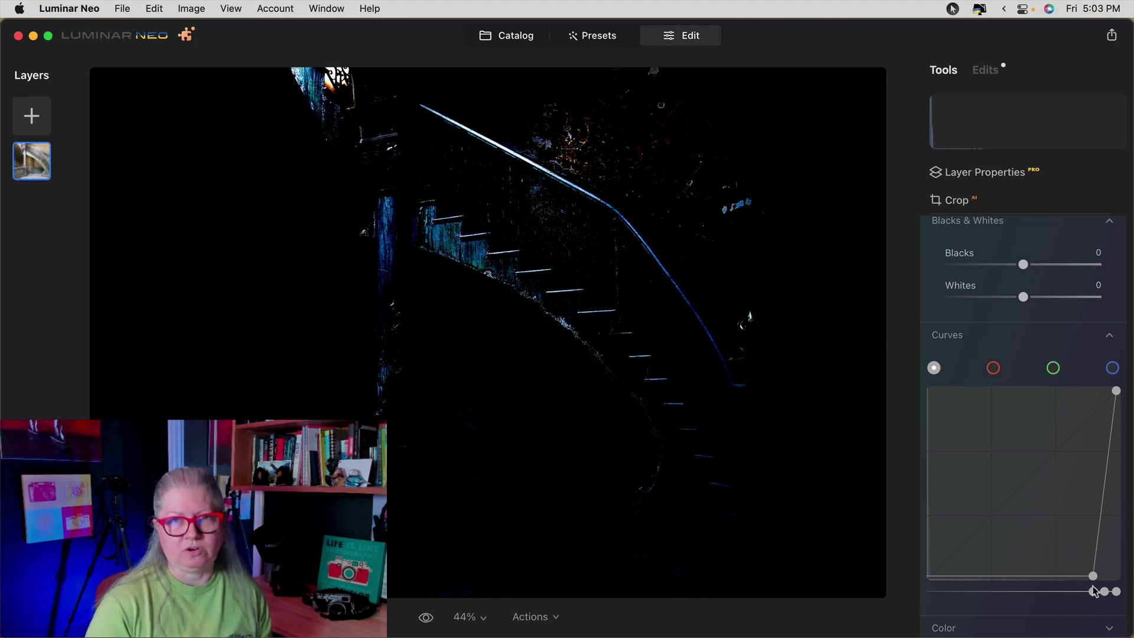
- Reset the curve, then raise the black point and lower the white point to invert the photo
double_click(1013, 489)
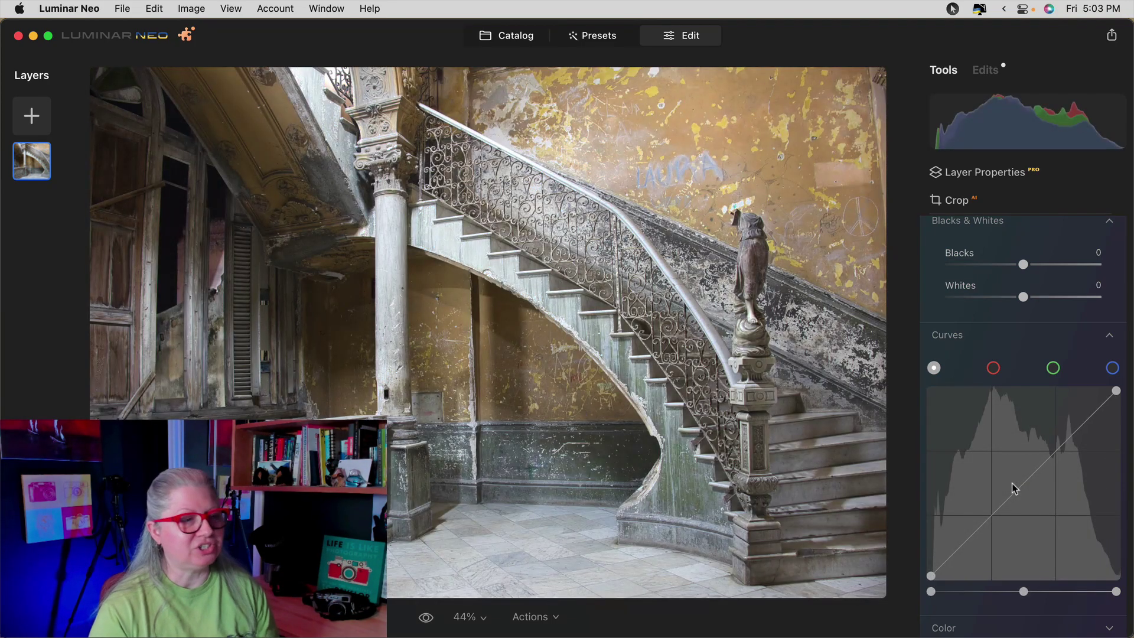
drag(931, 575, 901, 367)
drag(1116, 390, 1116, 576)
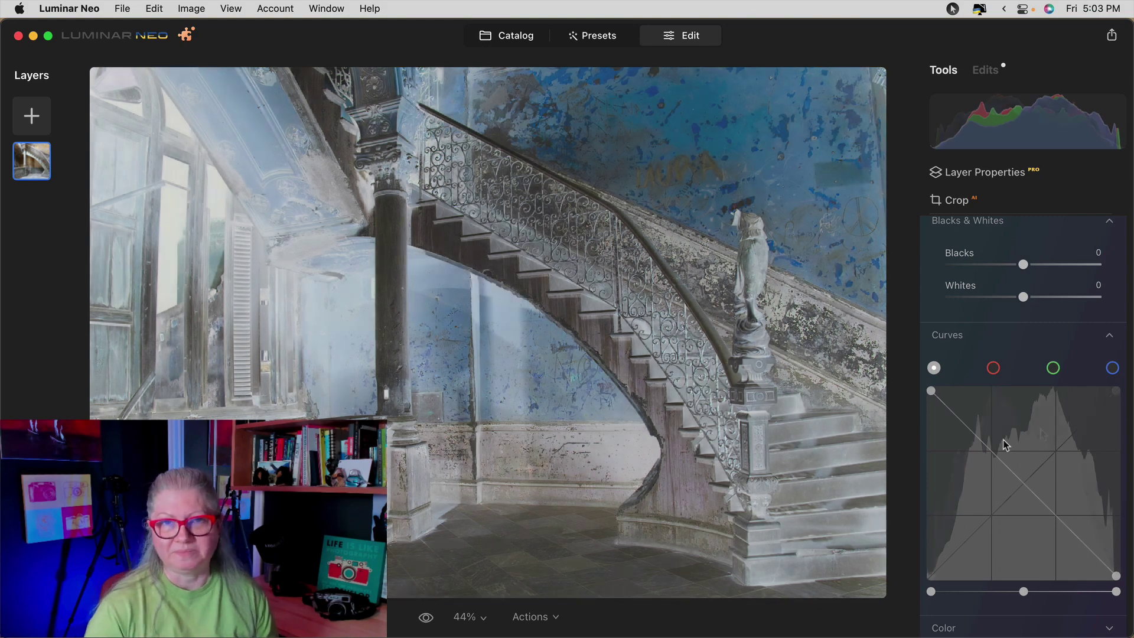
- Reset the inverted curve and pull two points below the diagonal to darken midtones and shadows
double_click(1030, 471)
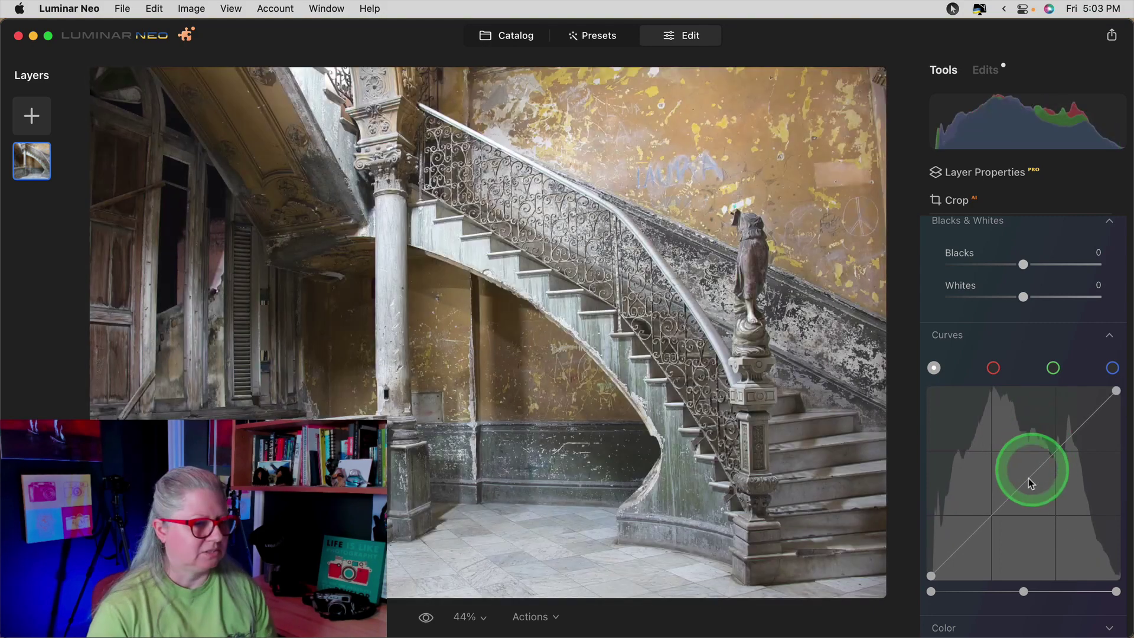
drag(1030, 471, 1063, 478)
drag(1006, 515, 1004, 544)
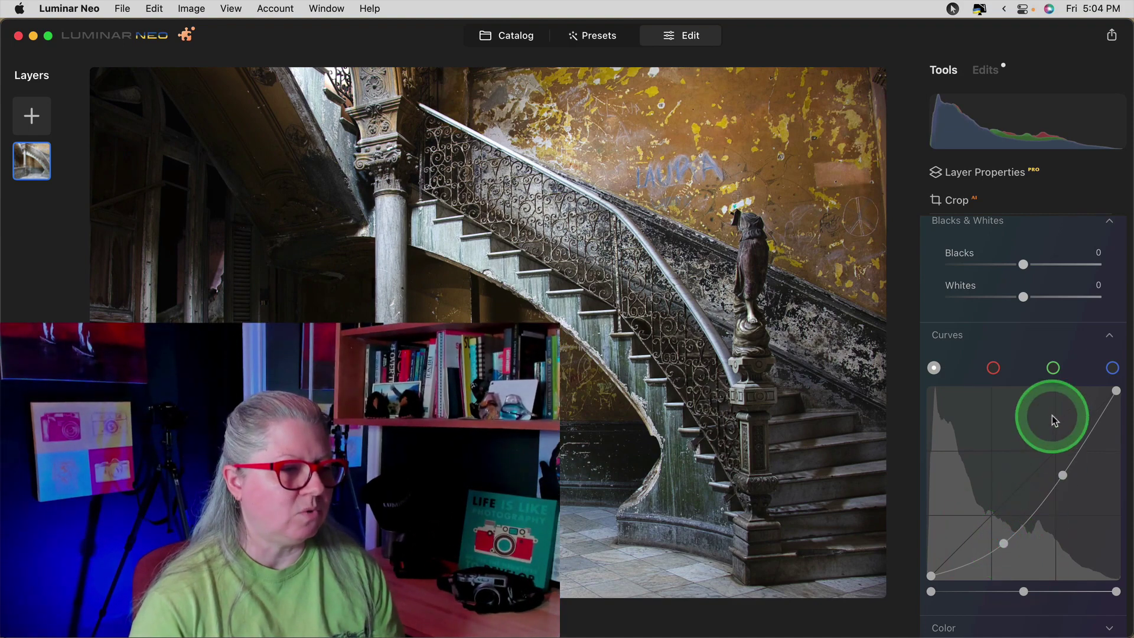
- On the blue channel curve, lift the lower section and lower the upper point for blue shadows, yellow highlights
click(1110, 371)
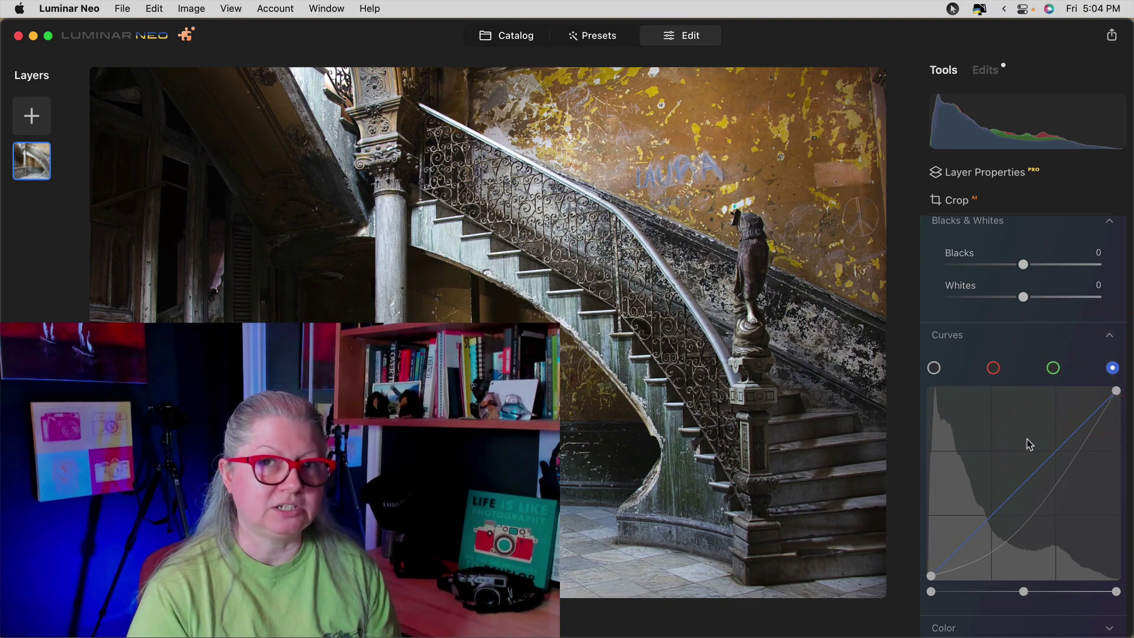
click(1022, 484)
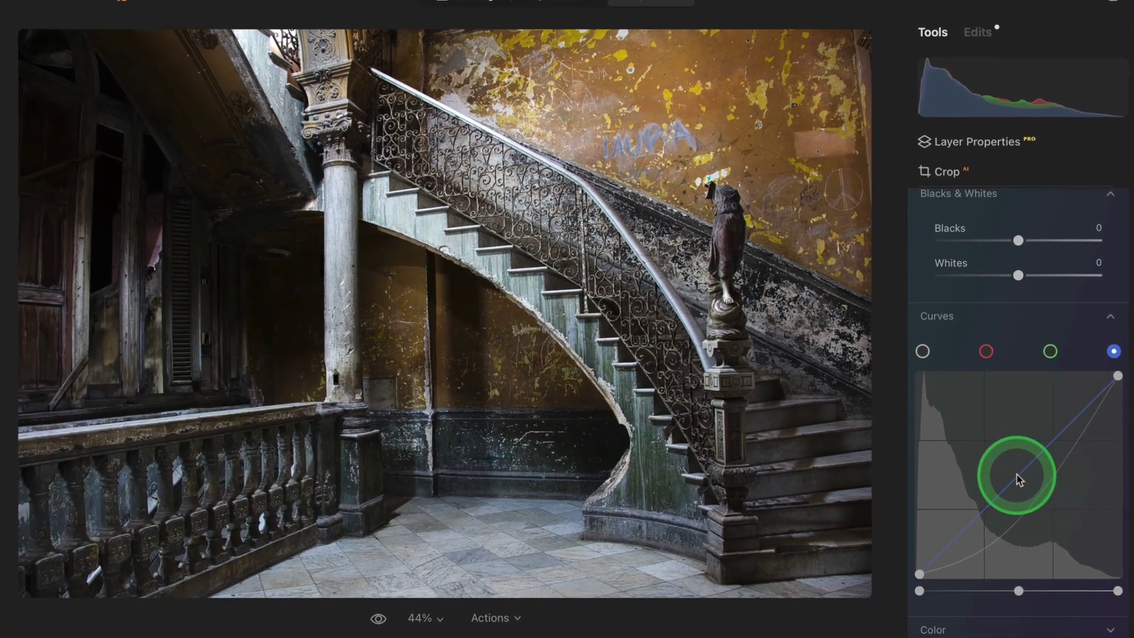
drag(1018, 479, 1087, 420)
mouse_move(979, 516)
mouse_down()
mouse_move(931, 521)
mouse_move(981, 534)
mouse_move(961, 514)
mouse_up()
drag(989, 480, 1014, 461)
drag(1085, 420, 1078, 454)
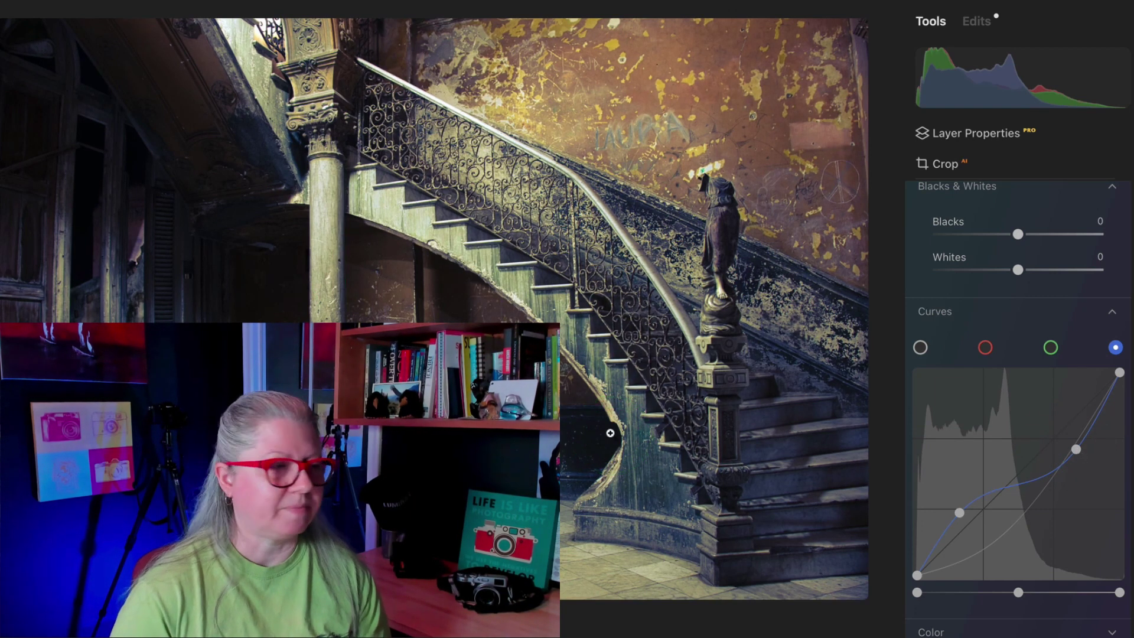
- Reshape the green channel curve, adding a lower point that reduces green in the shadows
click(1050, 349)
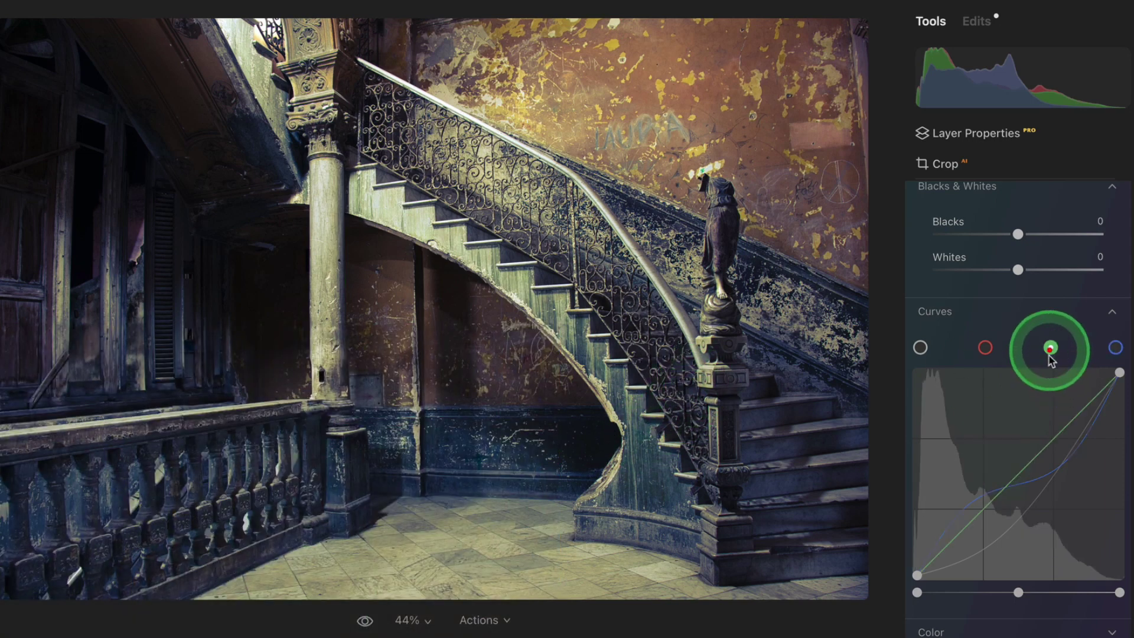
mouse_move(1053, 432)
mouse_down()
mouse_move(1070, 449)
mouse_move(1045, 425)
mouse_up()
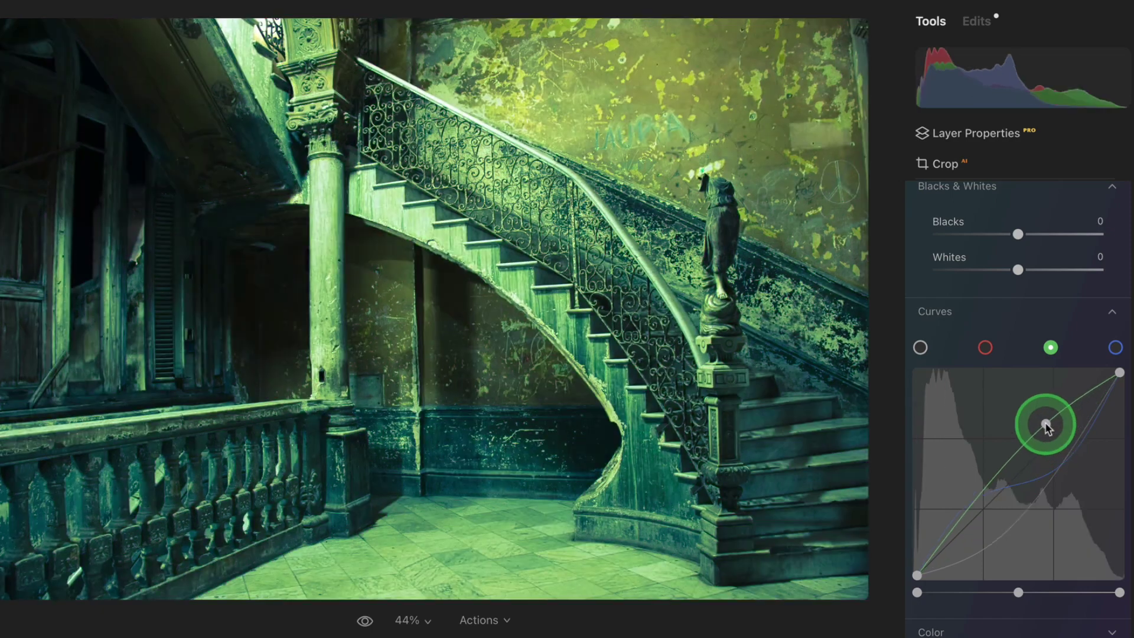
drag(968, 512, 969, 523)
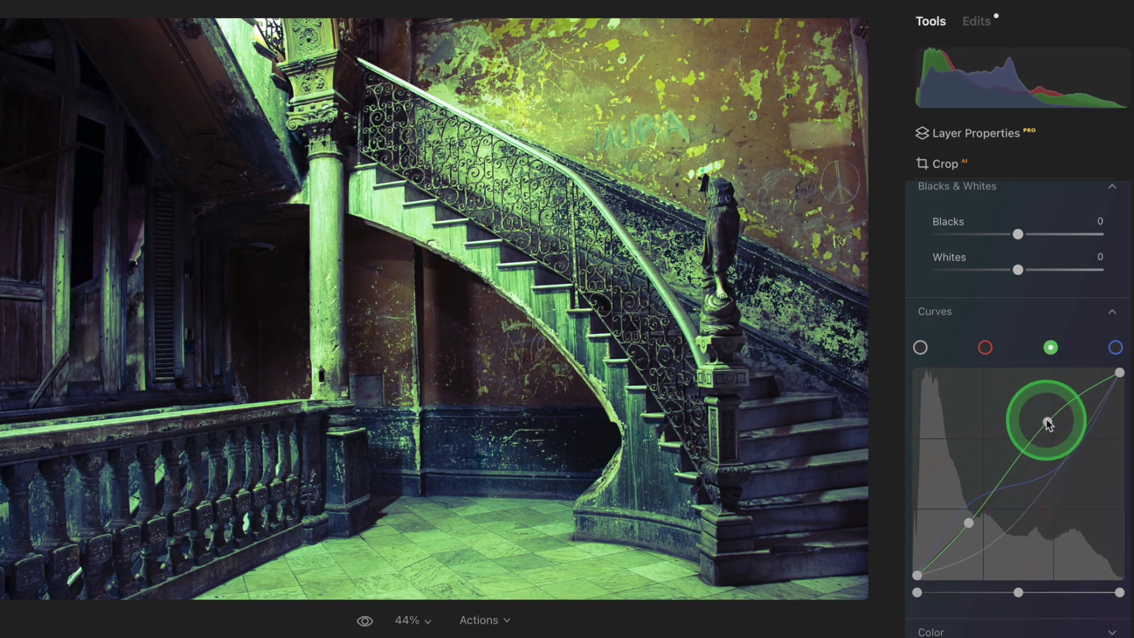
drag(1045, 420, 975, 530)
- Switch to the red channel and adjust a point on its curve
click(985, 347)
click(1040, 447)
click(1060, 438)
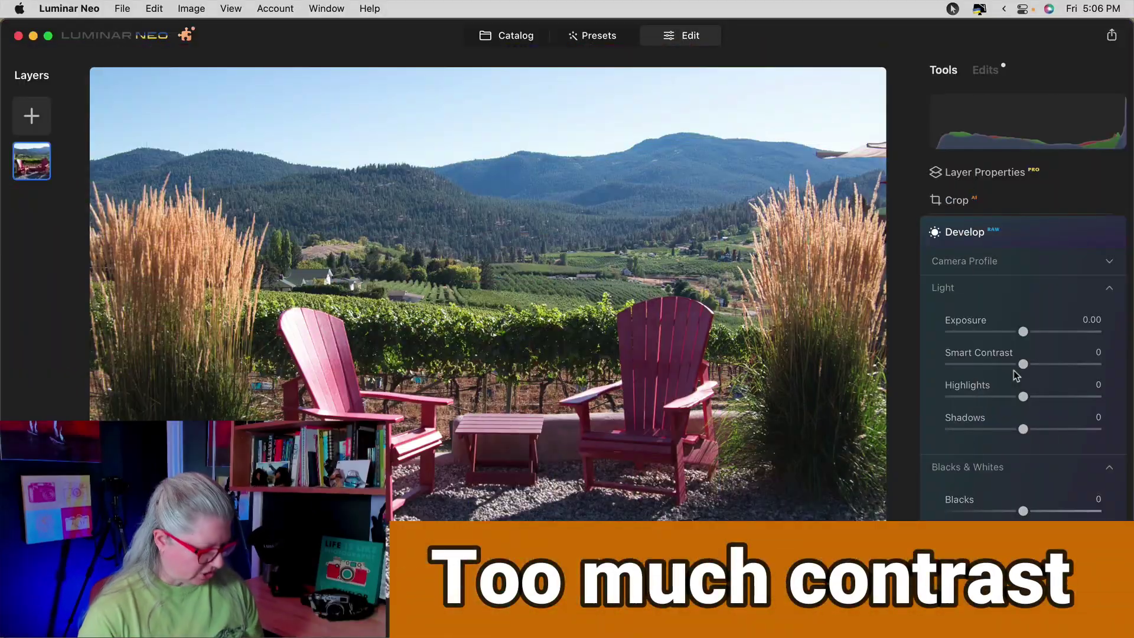
- Turn on clipping warnings so the blown-out umbrella and chair highlights show red
key(j)
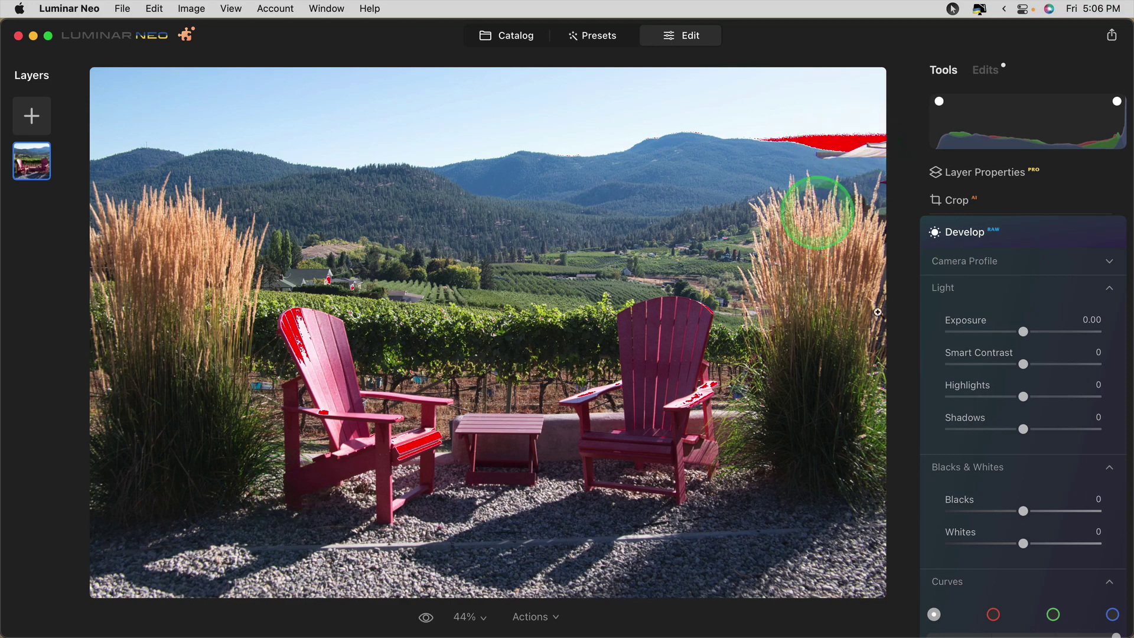
scroll(982, 399, down, 8)
scroll(981, 399, up, 3)
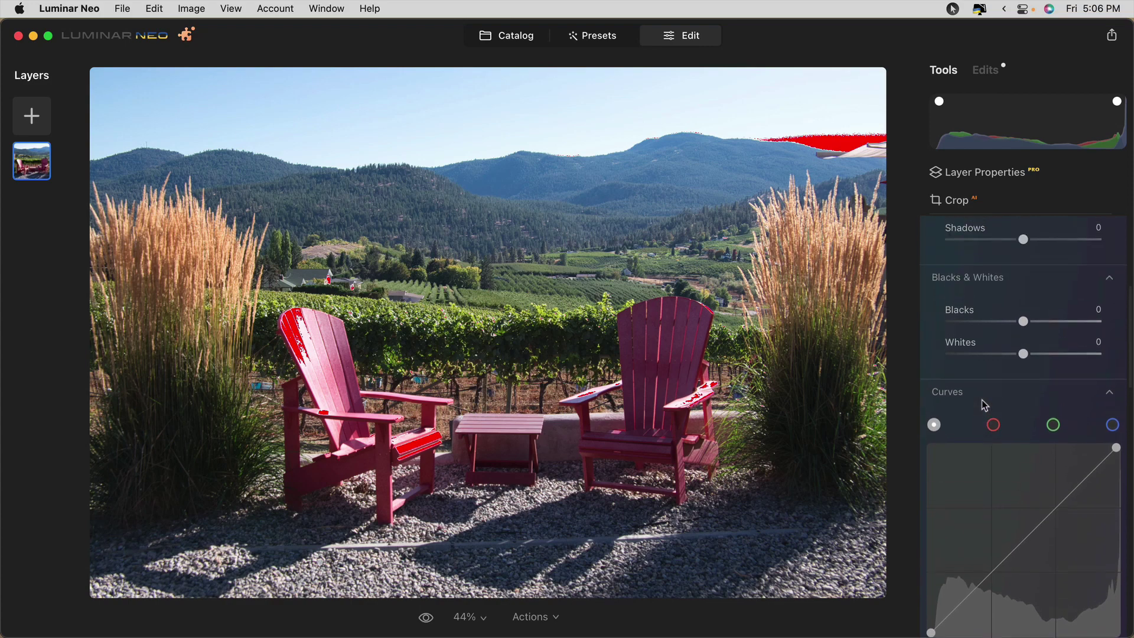
scroll(982, 399, down, 5)
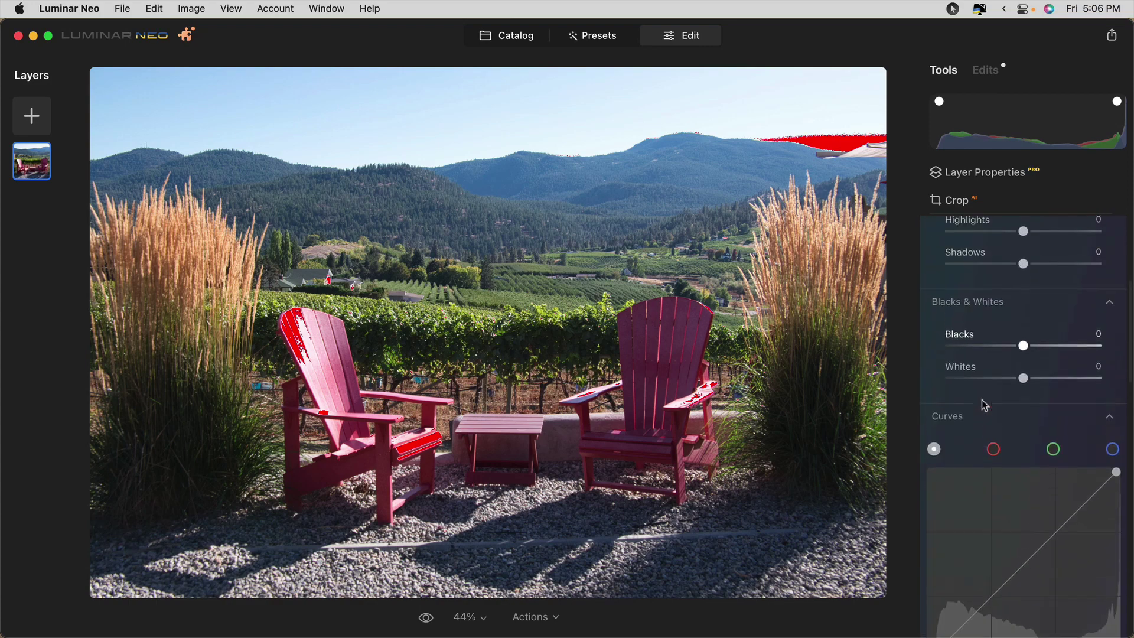
scroll(984, 405, up, 3)
click(969, 466)
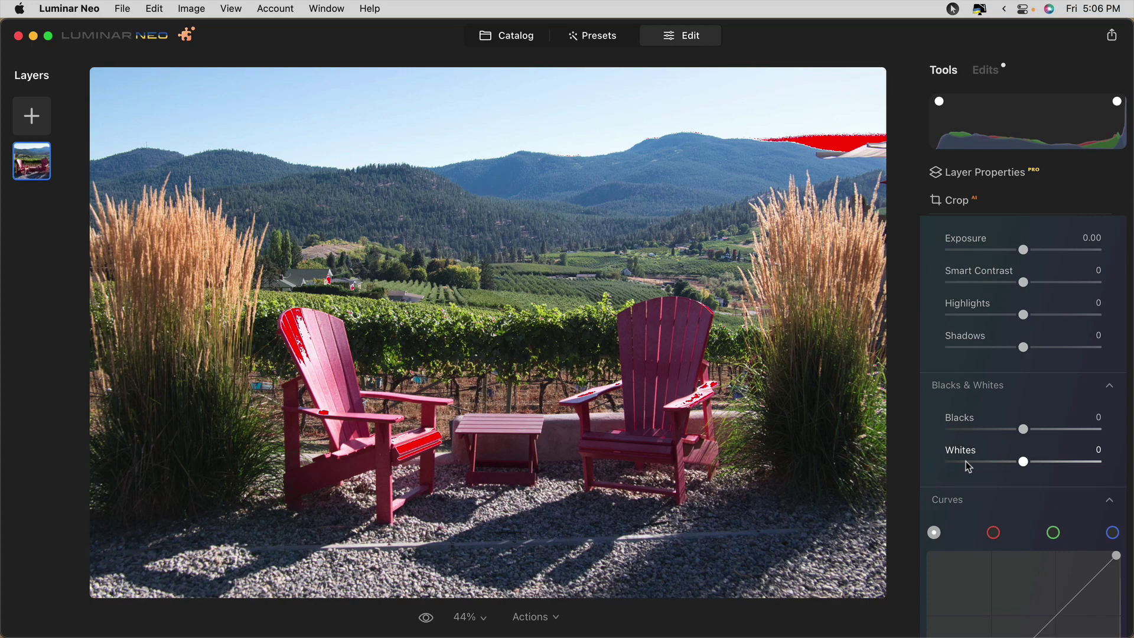
- Set Highlights -40, Exposure -0.74, Shadows 27 and Smart Contrast -31 in Light
drag(1024, 315, 992, 316)
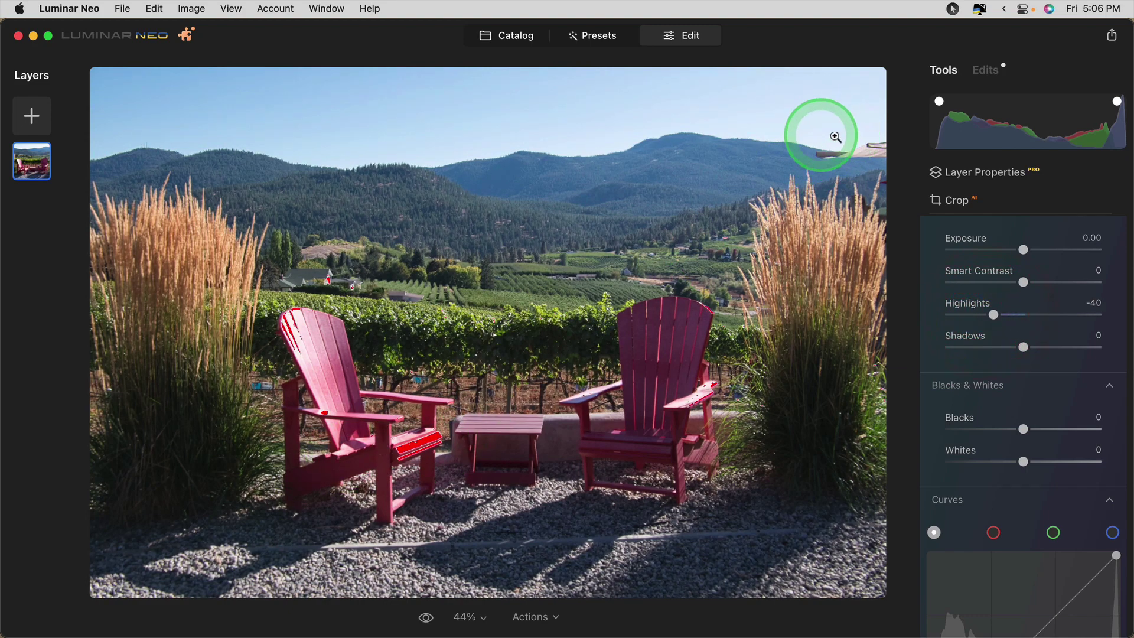
drag(1023, 249, 1016, 250)
drag(1023, 347, 1044, 349)
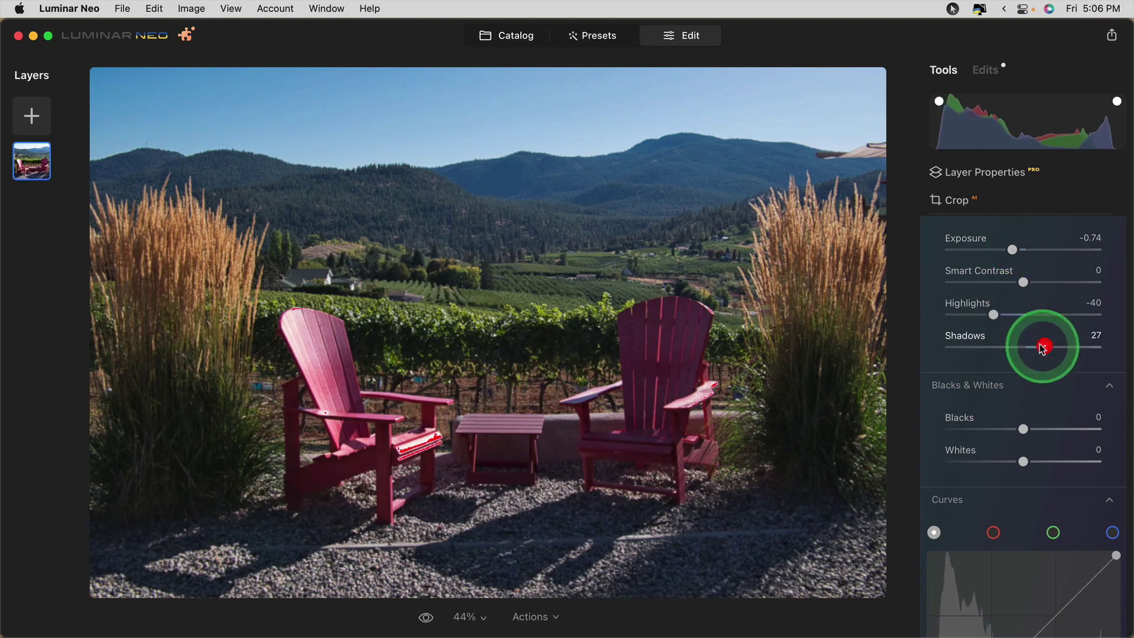
click(993, 315)
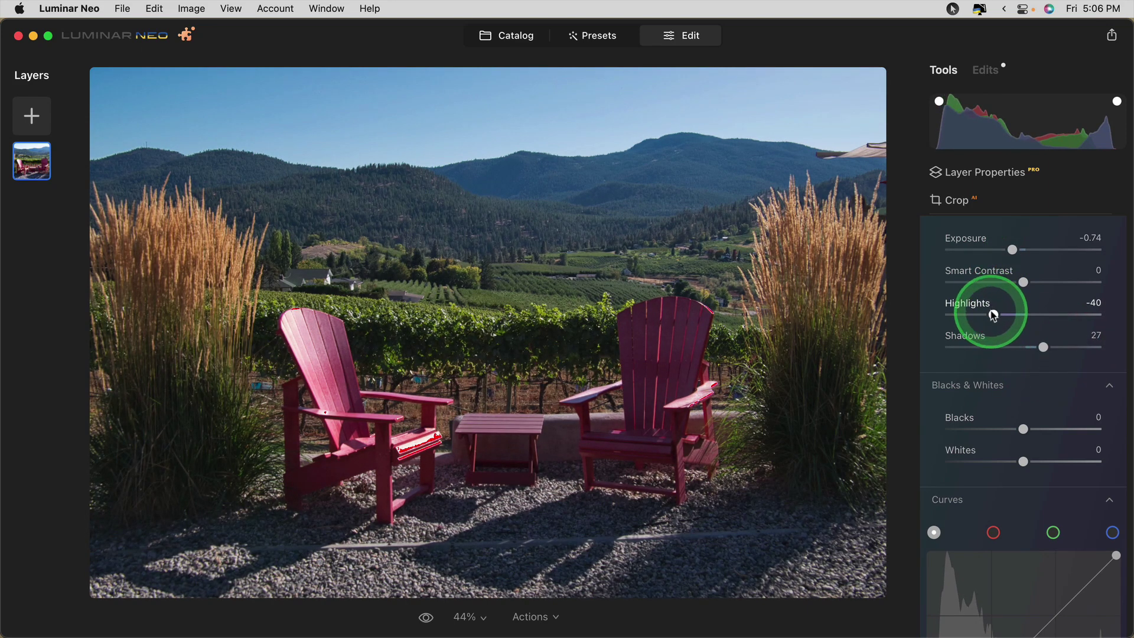
click(1043, 348)
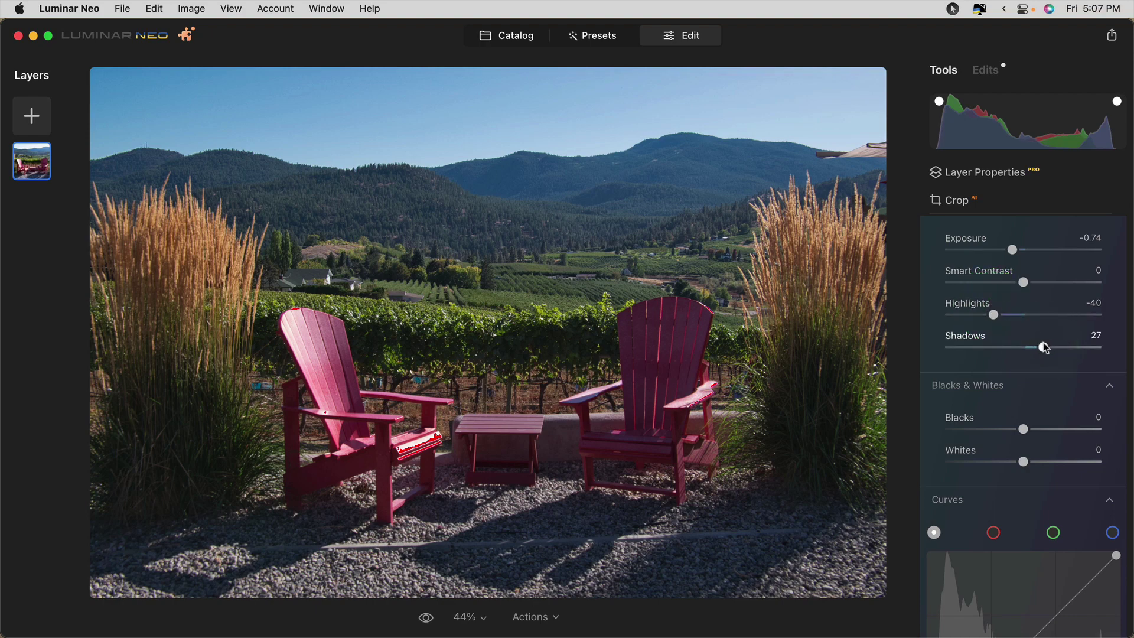
mouse_move(1022, 283)
mouse_down()
mouse_move(1001, 283)
mouse_move(1025, 282)
mouse_up()
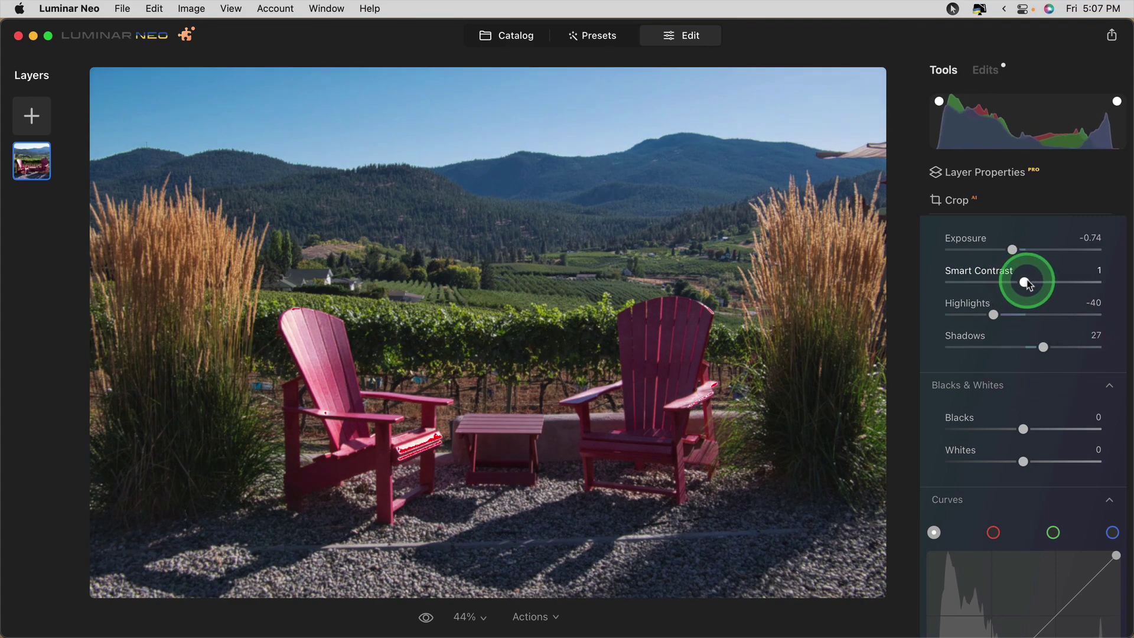
- Reset the Shadows, Highlights and Exposure sliders back to zero
double_click(1043, 347)
click(995, 315)
double_click(995, 315)
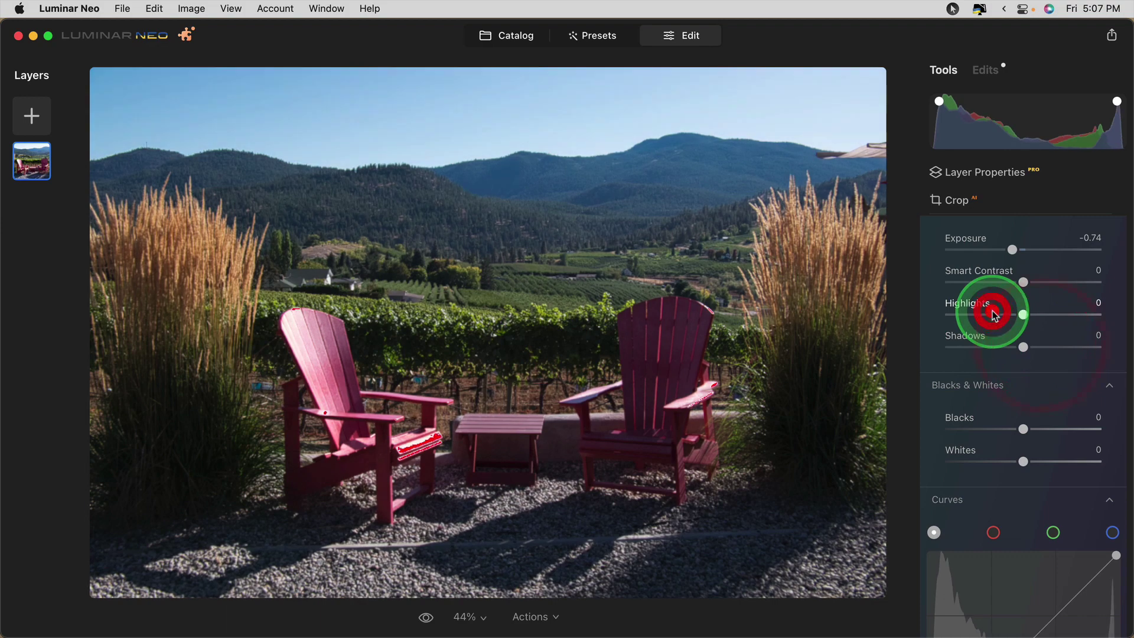
double_click(1012, 250)
- Add two tone-curve points for a gentle S-curve, deepening shadows and lifting highlights
scroll(1054, 465, down, 3)
scroll(1054, 465, down, 2)
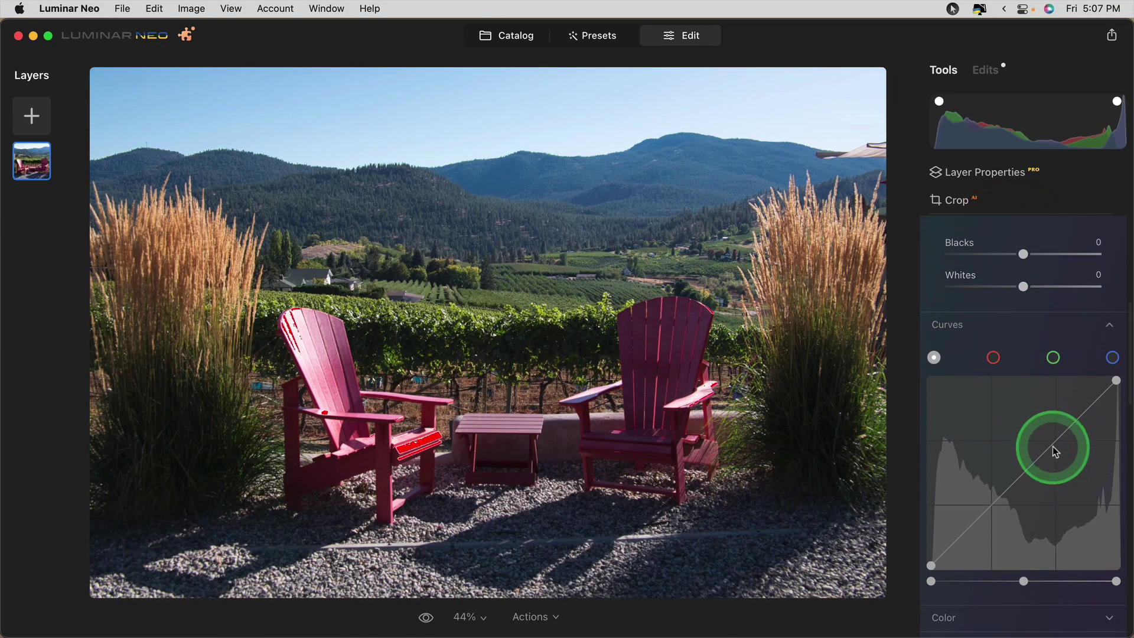
drag(1062, 437, 1076, 431)
drag(954, 531, 981, 521)
drag(1075, 432, 1076, 431)
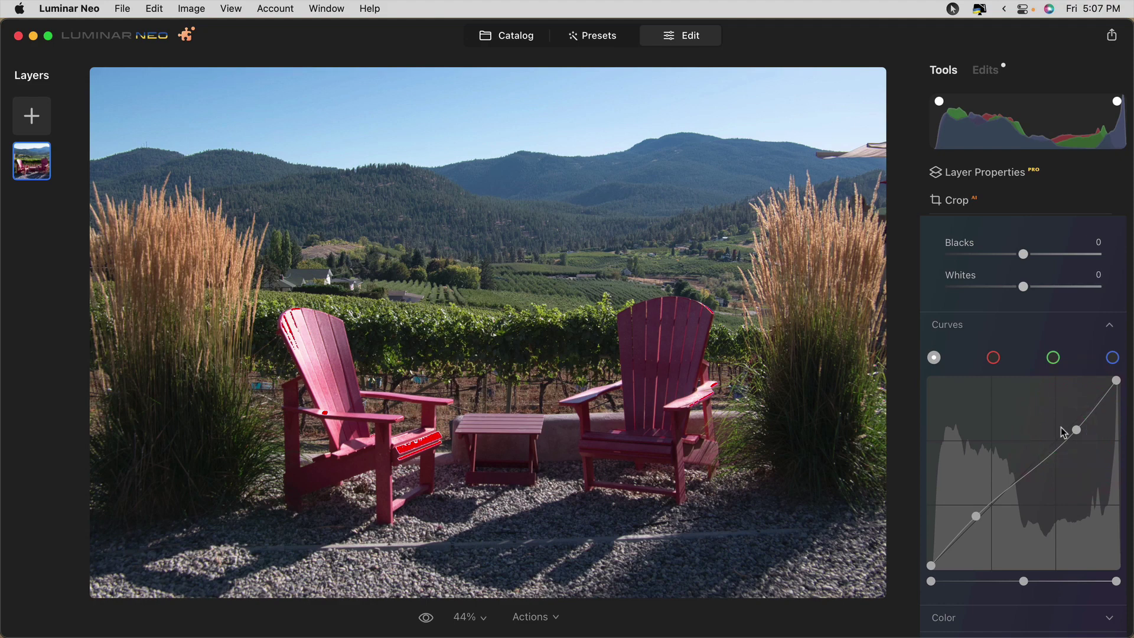
- Set Highlights to -22 and darken Blacks to -25
scroll(1022, 380, up, 5)
mouse_move(1023, 383)
mouse_down()
mouse_move(878, 374)
mouse_move(1088, 380)
mouse_move(1006, 383)
mouse_up()
click(407, 435)
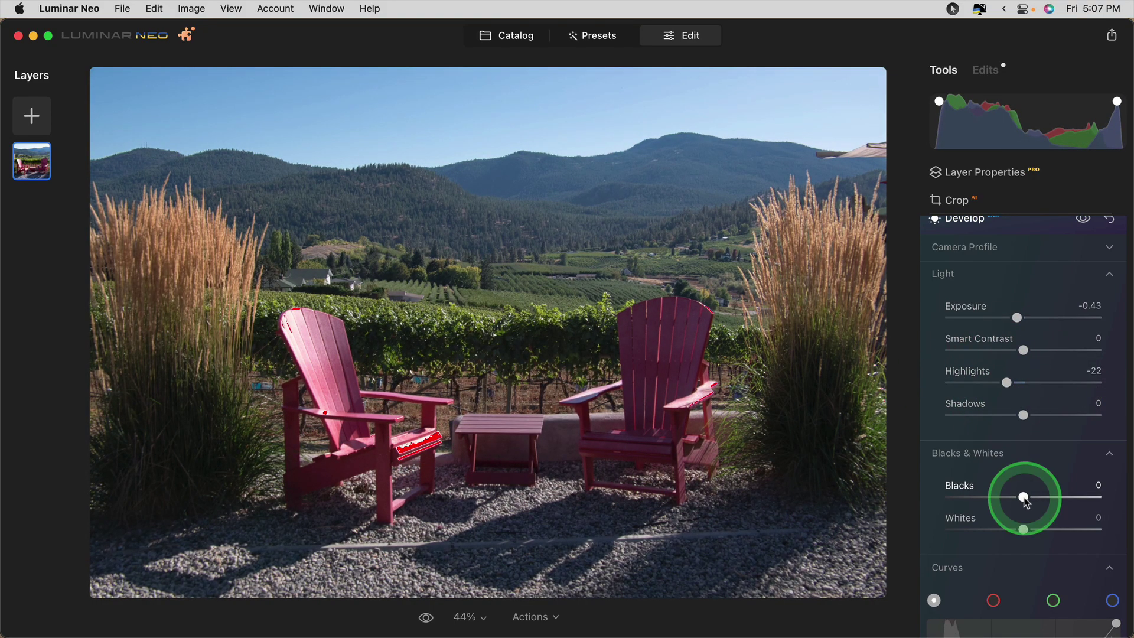
mouse_move(1025, 499)
mouse_down()
mouse_move(984, 498)
mouse_move(1002, 498)
mouse_up()
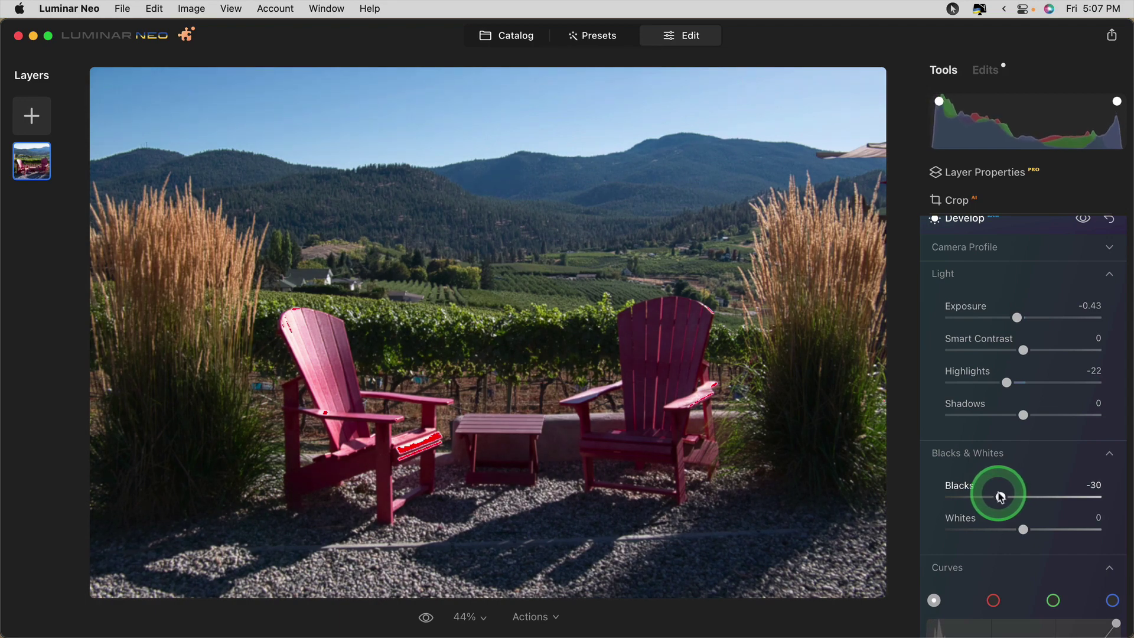
- Nudge the curve's black point, set Whites to 8 and hide the clipping warnings
scroll(1004, 495, down, 5)
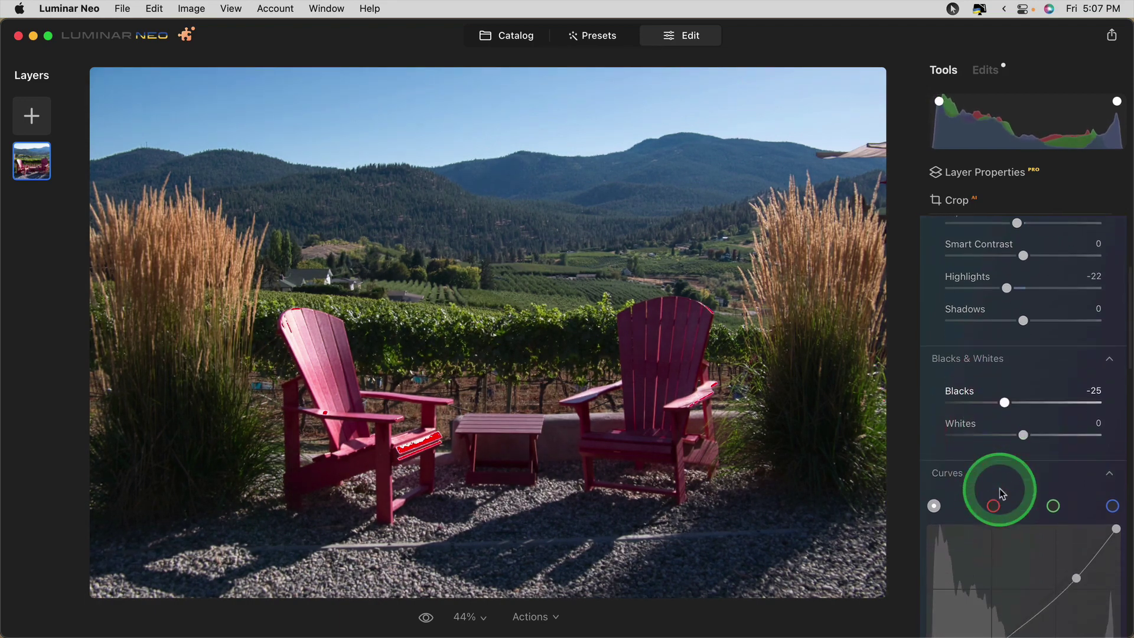
drag(930, 615, 933, 615)
scroll(1063, 481, up, 2)
mouse_move(1024, 399)
mouse_down()
mouse_move(1068, 400)
mouse_move(1028, 399)
mouse_up()
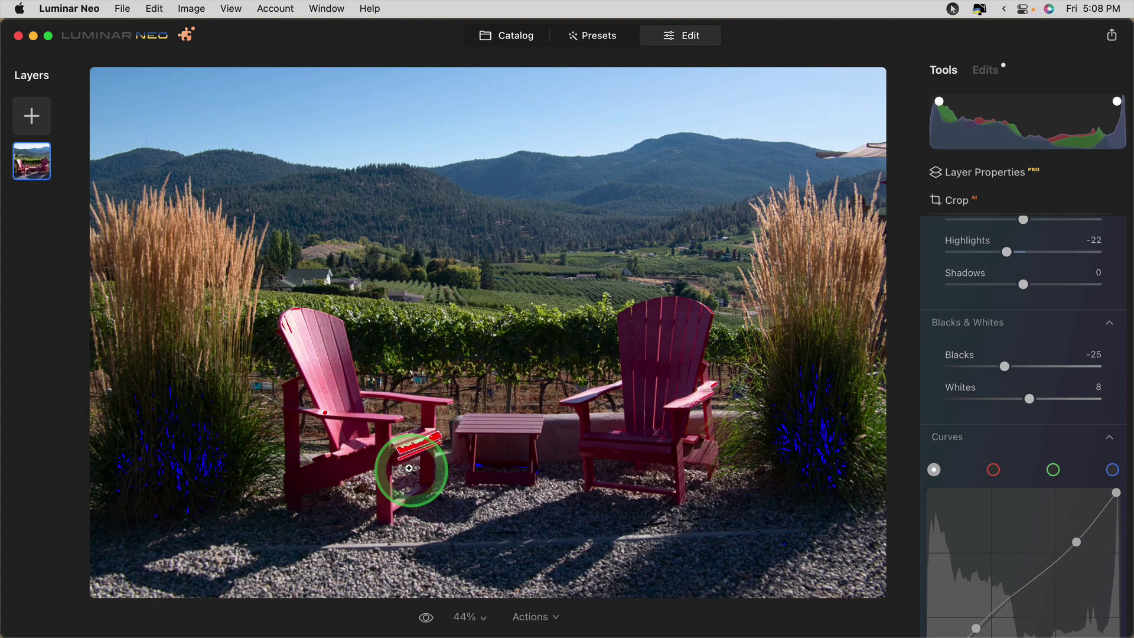
key(j)
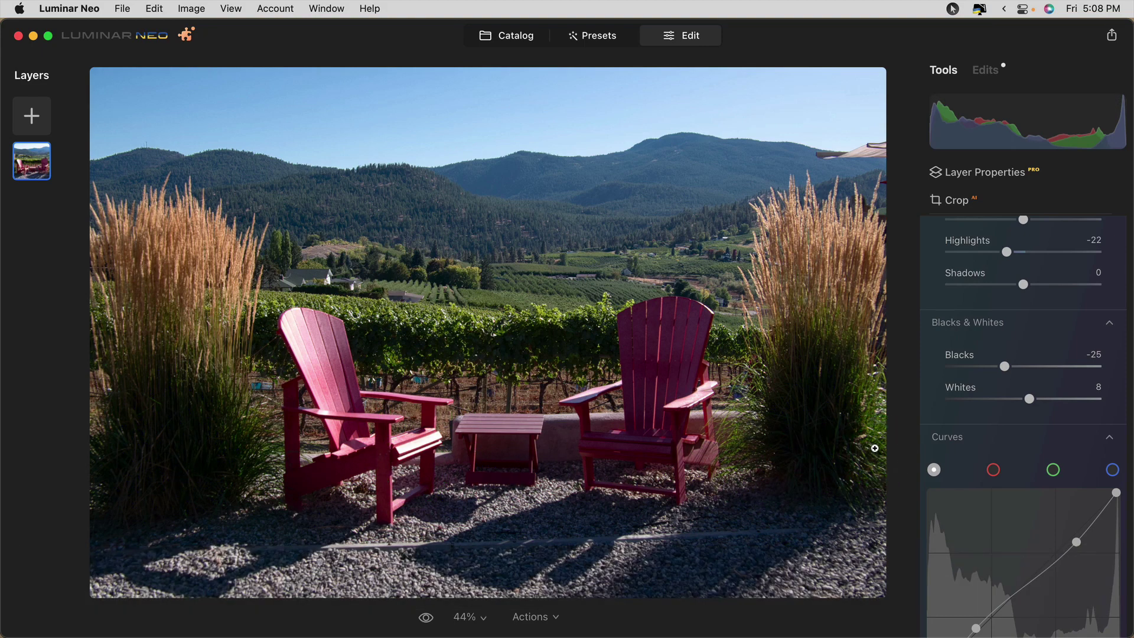
- Refine Exposure to -0.17 and Highlights to -66, comparing against the original before and after
key(backslash)
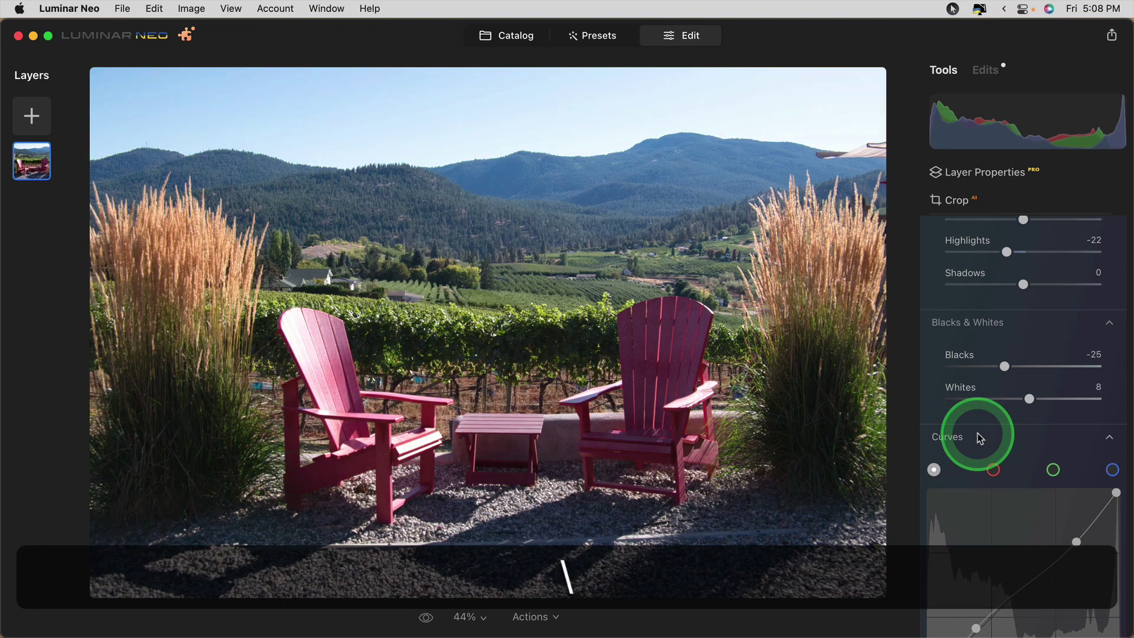
scroll(1008, 355, up, 3)
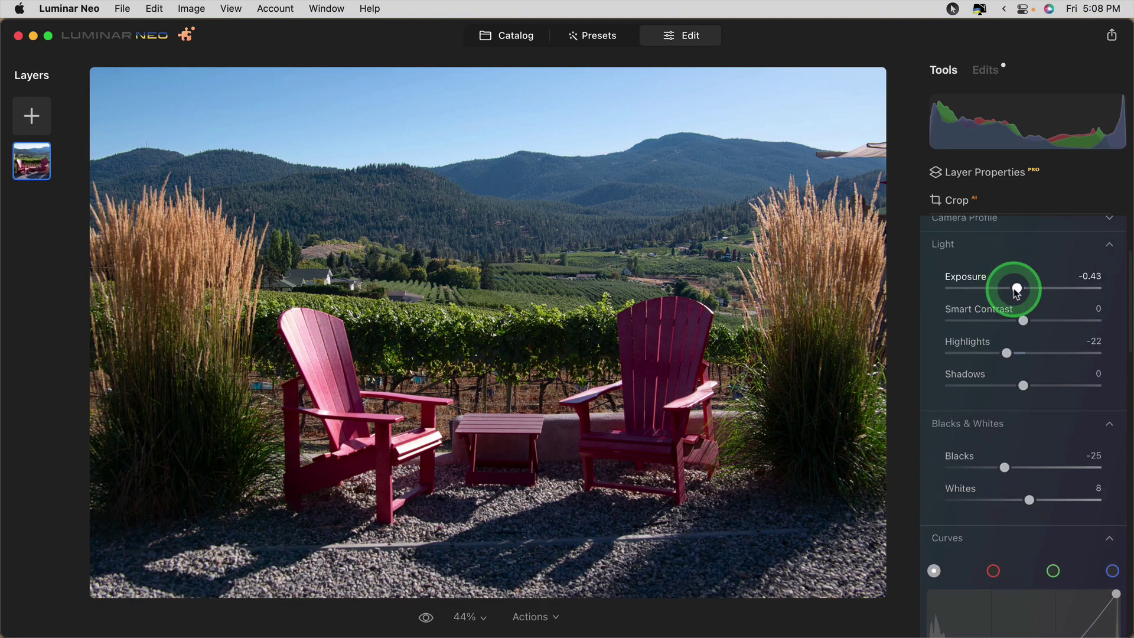
drag(1016, 290, 1019, 289)
drag(1006, 353, 975, 353)
drag(1020, 285, 1018, 284)
mouse_move(978, 352)
mouse_down()
mouse_move(963, 349)
mouse_move(972, 352)
mouse_up()
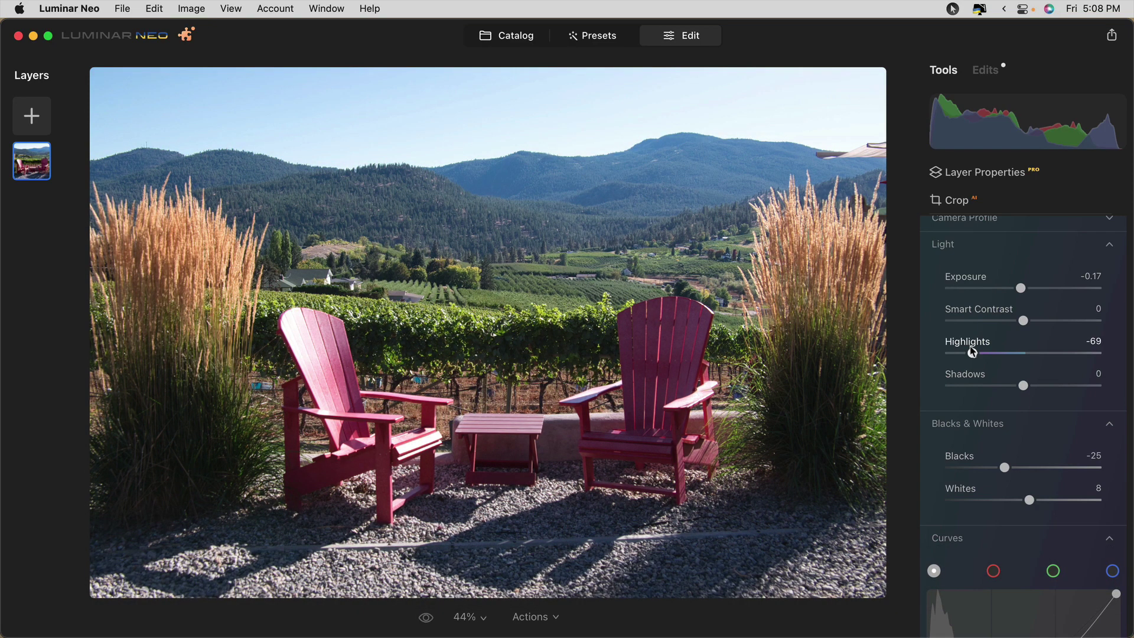
key(backslash)
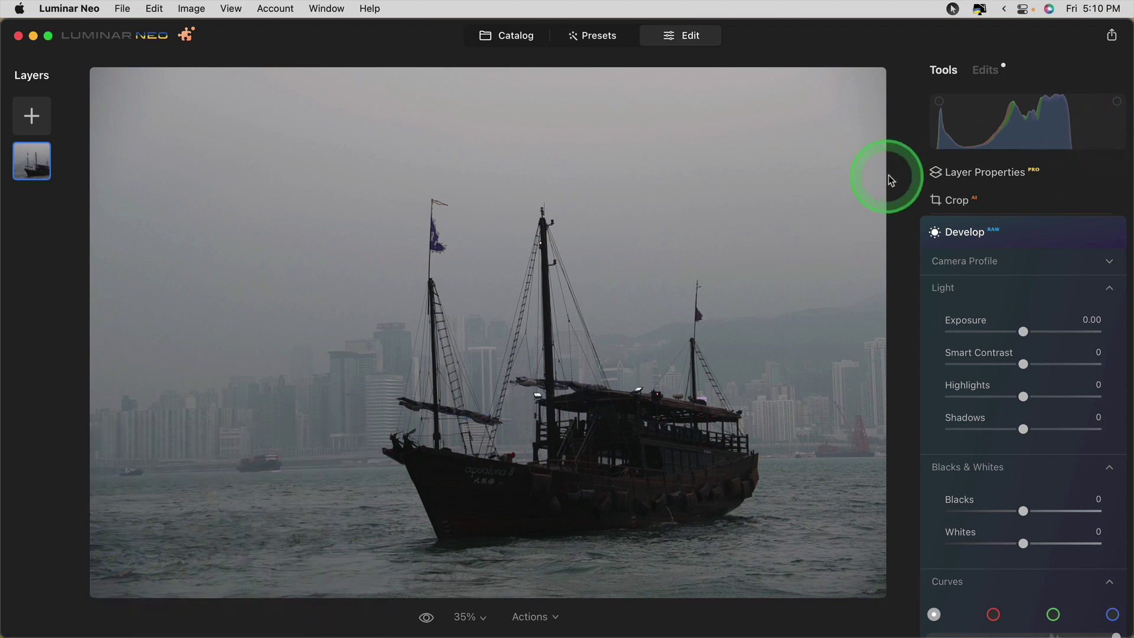
- Scroll the ship photo's Develop panel down to the Curves section
scroll(1000, 316, down, 10)
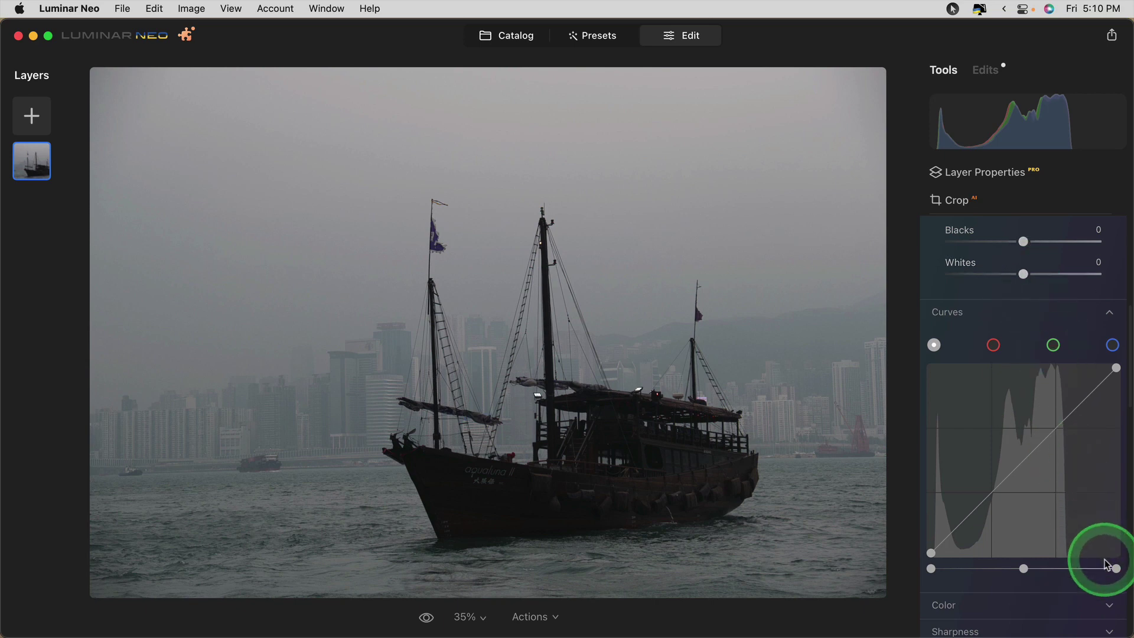
- With clipping shown, pull the curve's white point inward, set Whites to 39, and compare
key(j)
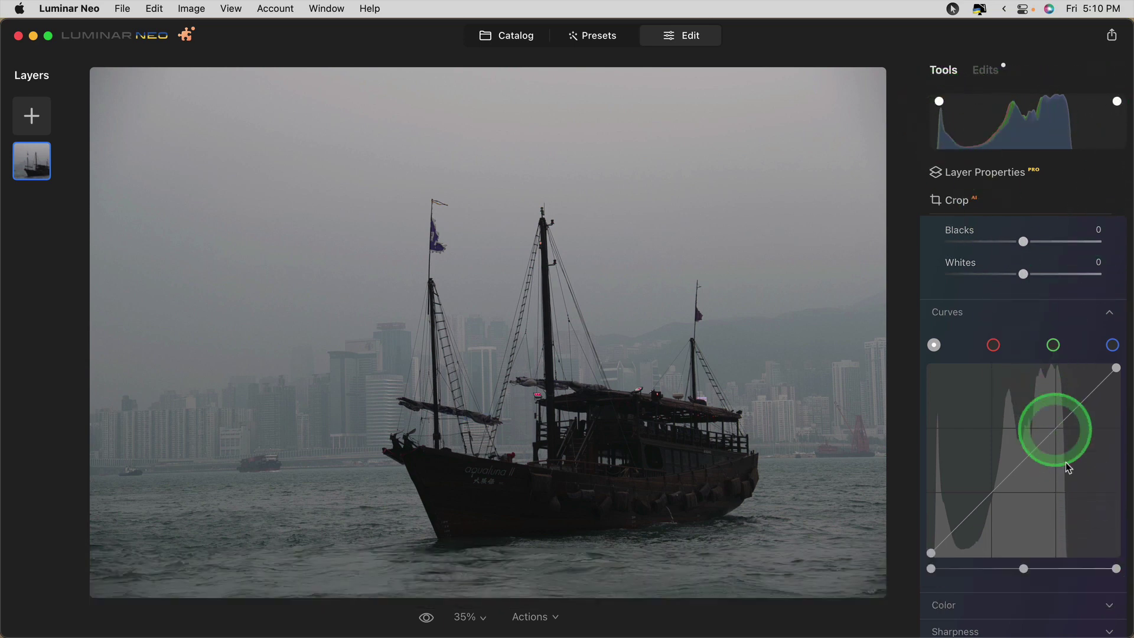
drag(1115, 569, 1084, 564)
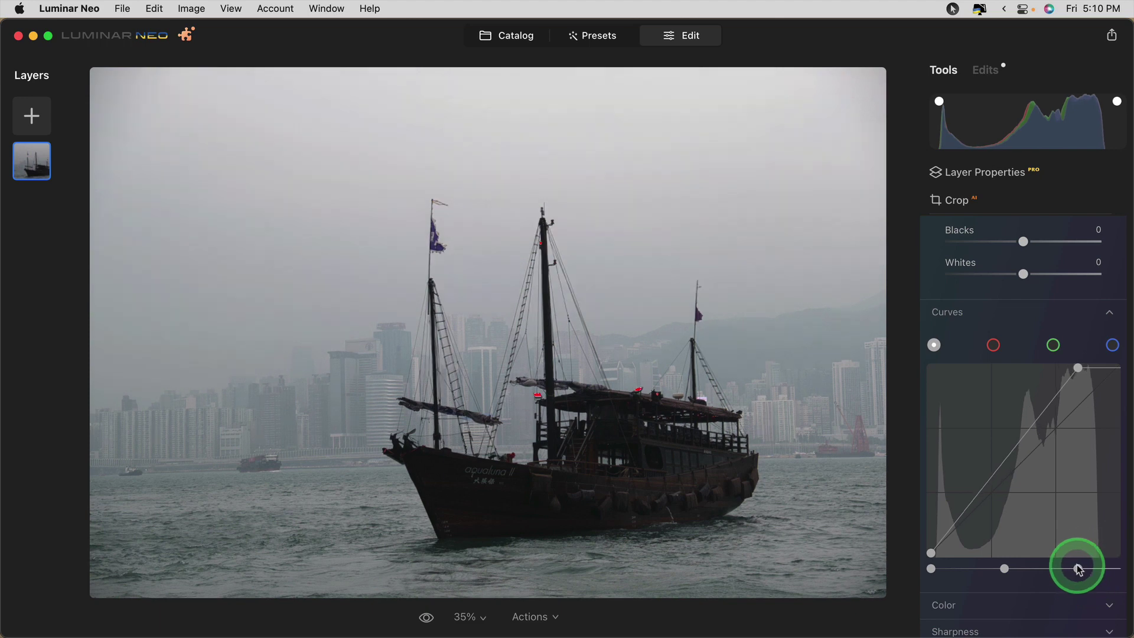
drag(1078, 570, 1068, 568)
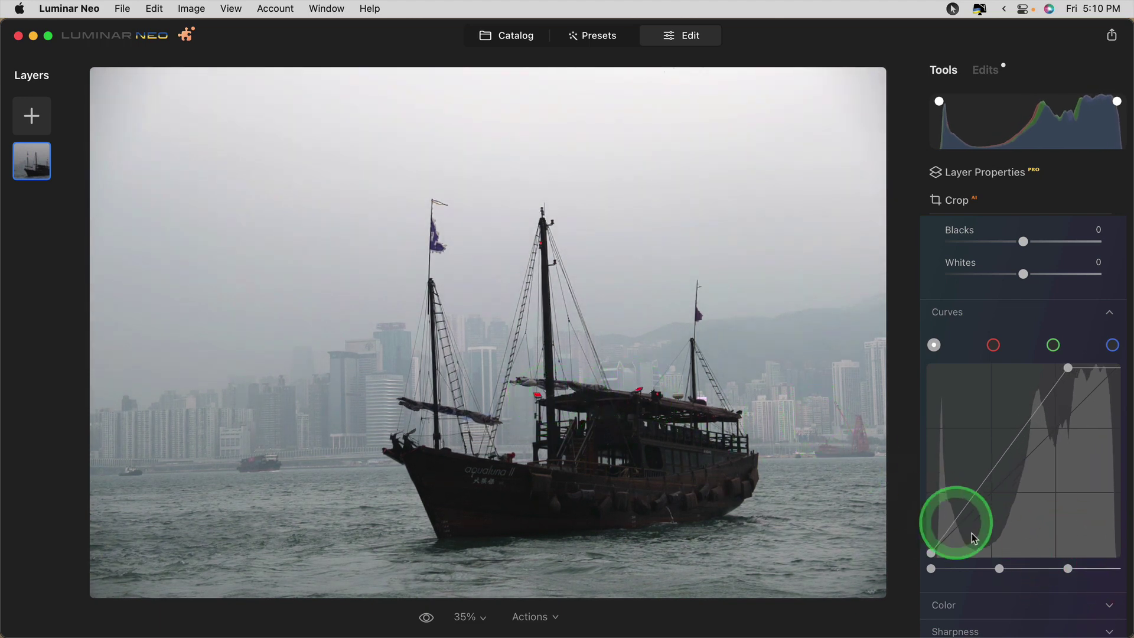
click(1068, 569)
drag(1023, 274, 1052, 275)
drag(1033, 498, 1080, 570)
click(1030, 413)
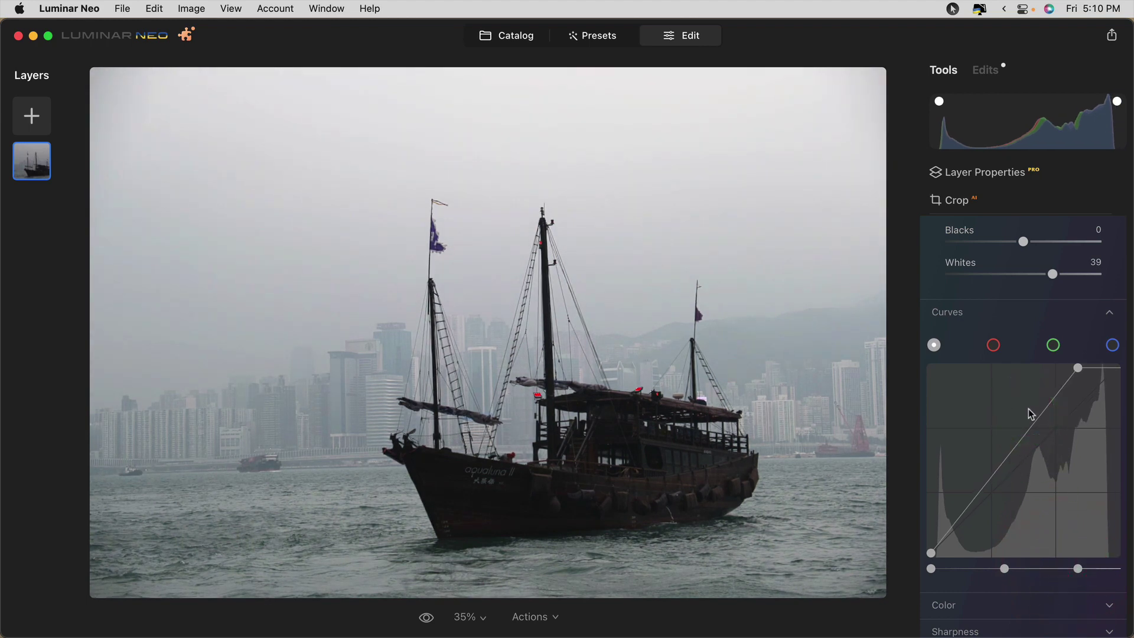
key(backslash)
- Darken the ship photo's Blacks to -70
click(1014, 242)
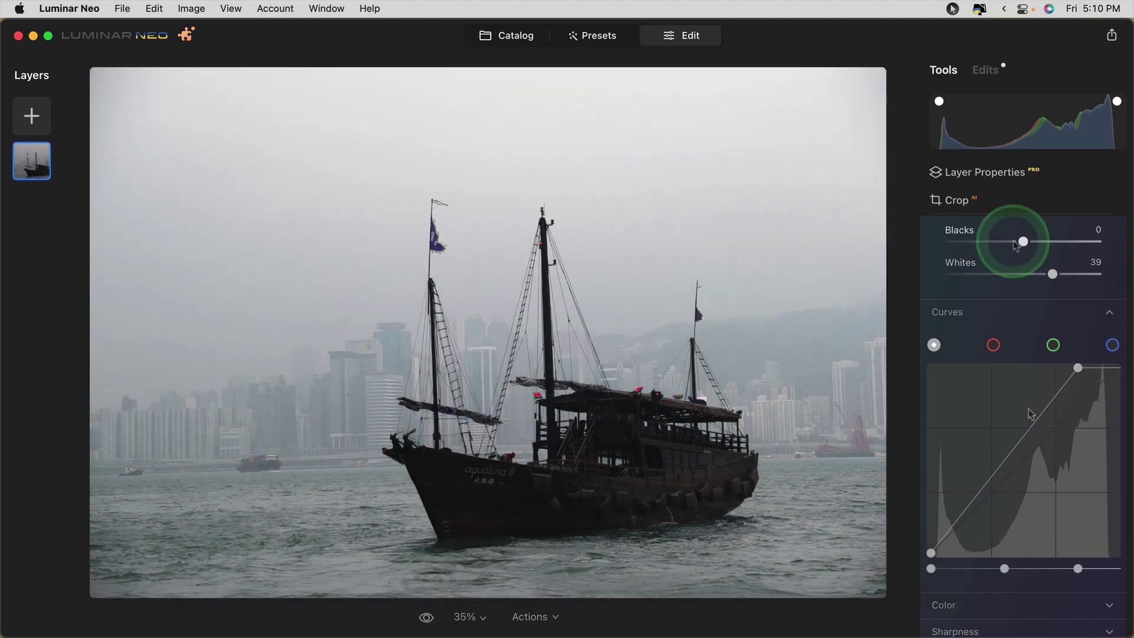
drag(1023, 242, 979, 244)
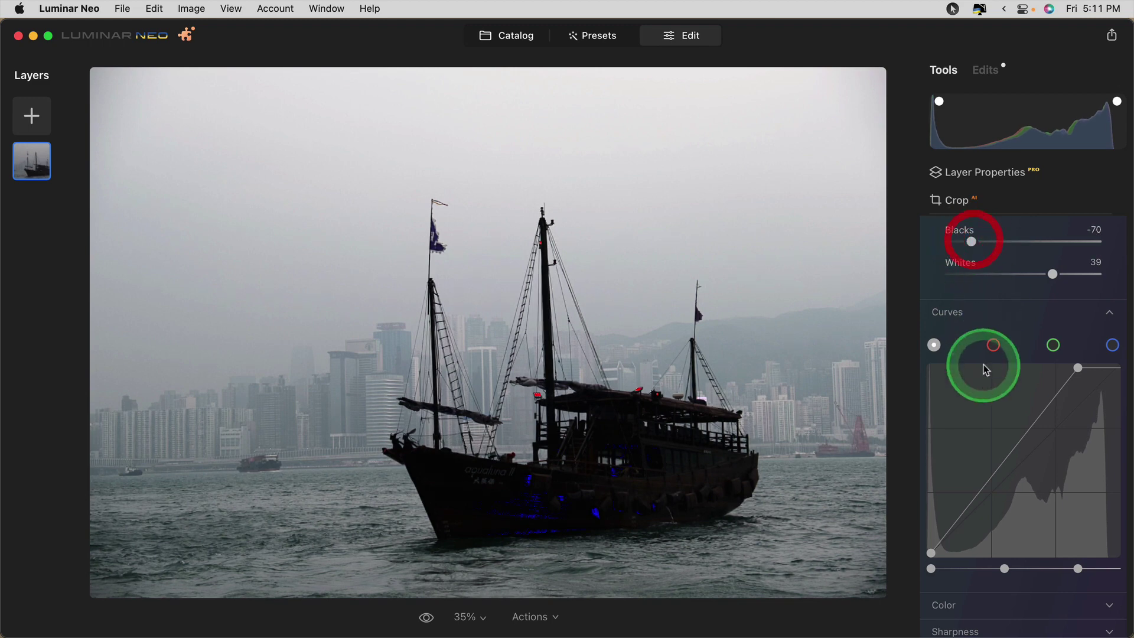
scroll(1004, 307, up, 3)
scroll(1033, 330, down, 2)
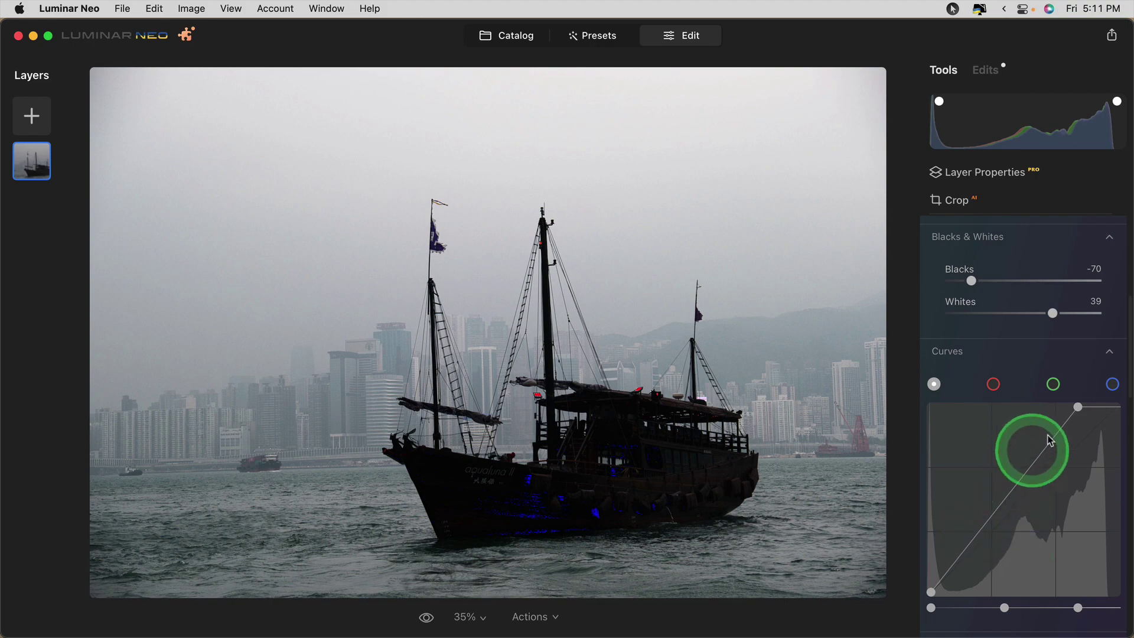
scroll(1051, 392, up, 3)
- Lift Shadows to 56, show histogram clipping indicators, and compare with the original
drag(1023, 308, 1065, 308)
key(j)
click(1015, 178)
click(1019, 421)
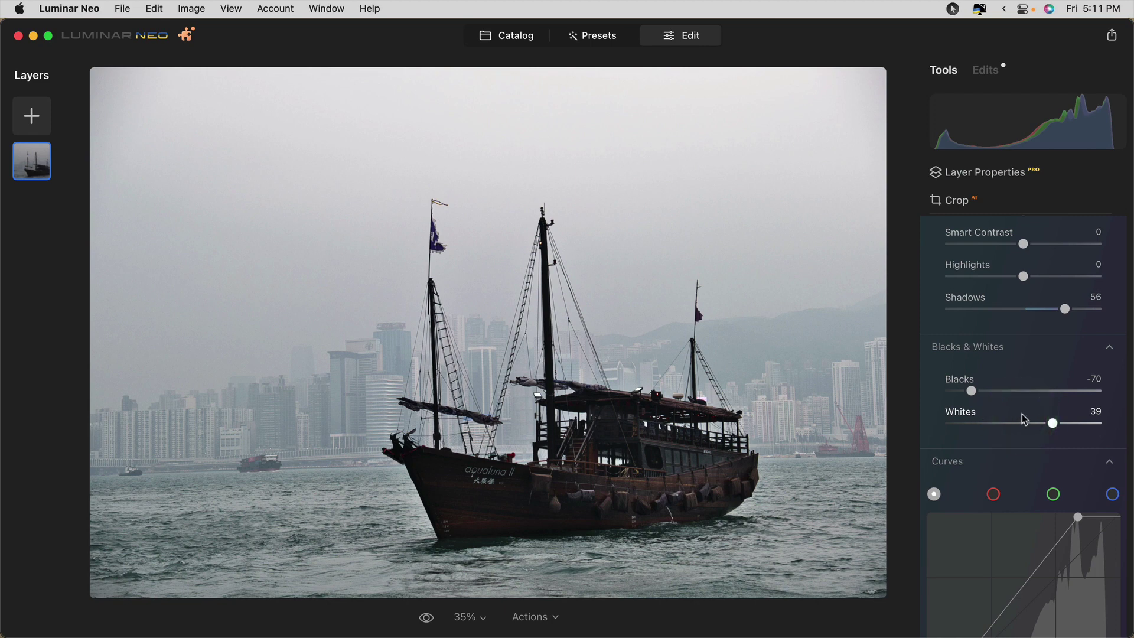
click(971, 272)
click(944, 137)
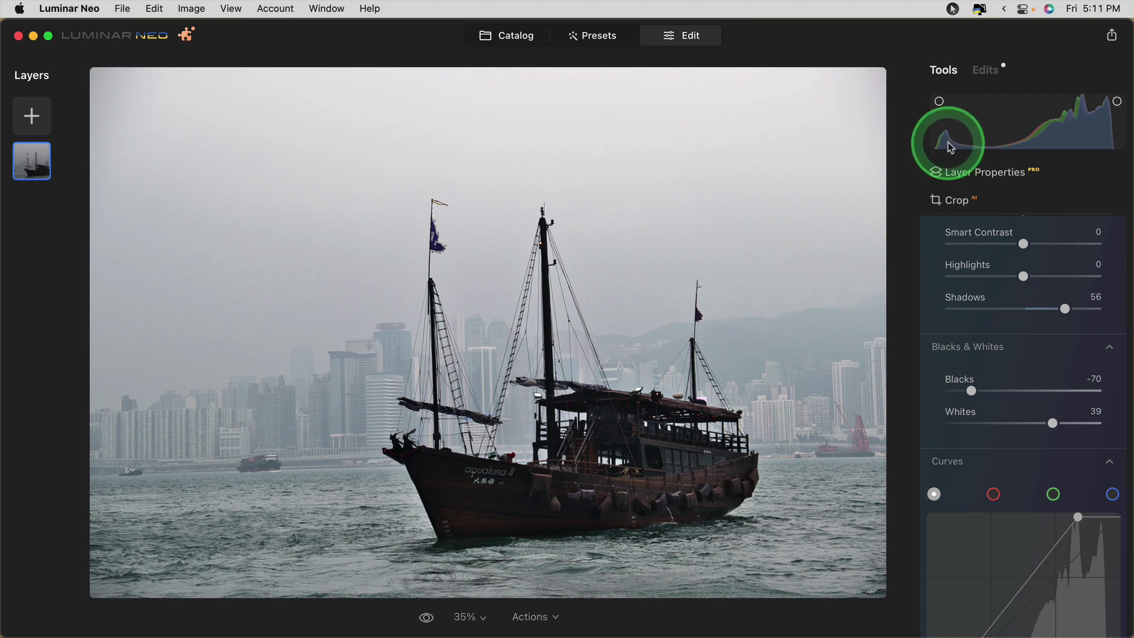
click(980, 372)
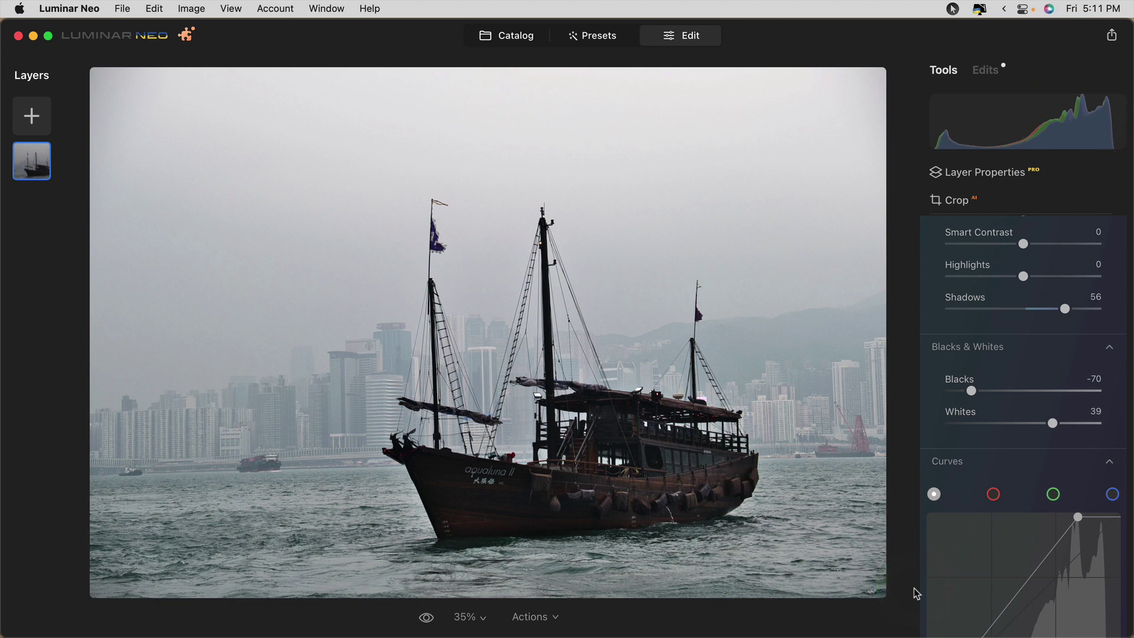
key(backslash)
- In Optics, enable Auto Fix Chromatic Aberrations and Auto Defringe
scroll(1033, 406, down, 5)
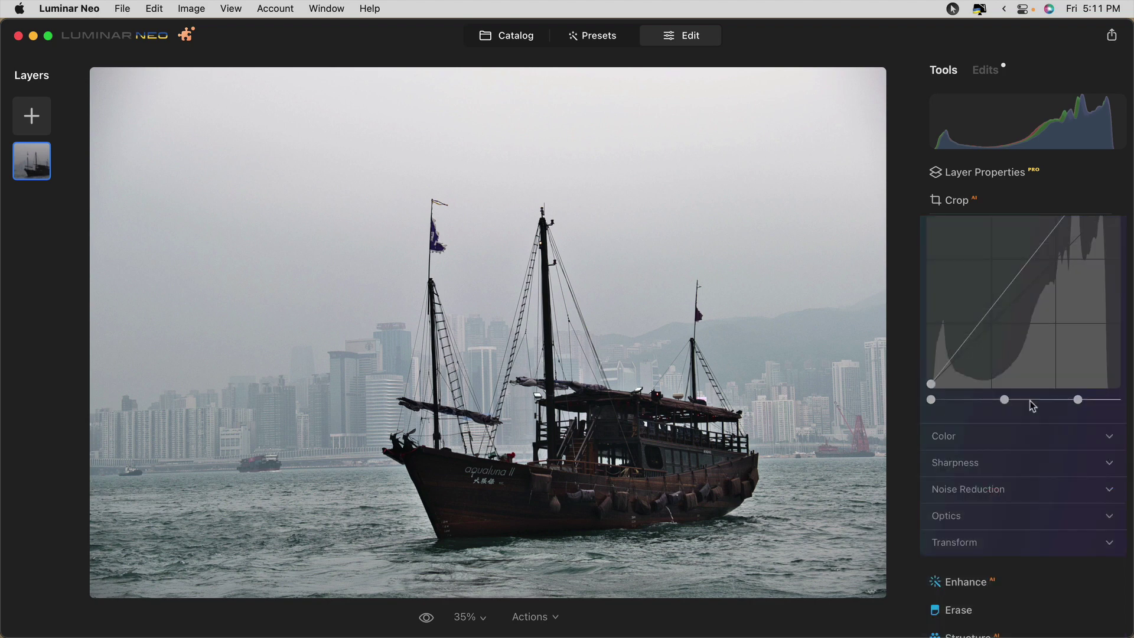
scroll(1028, 416, down, 1)
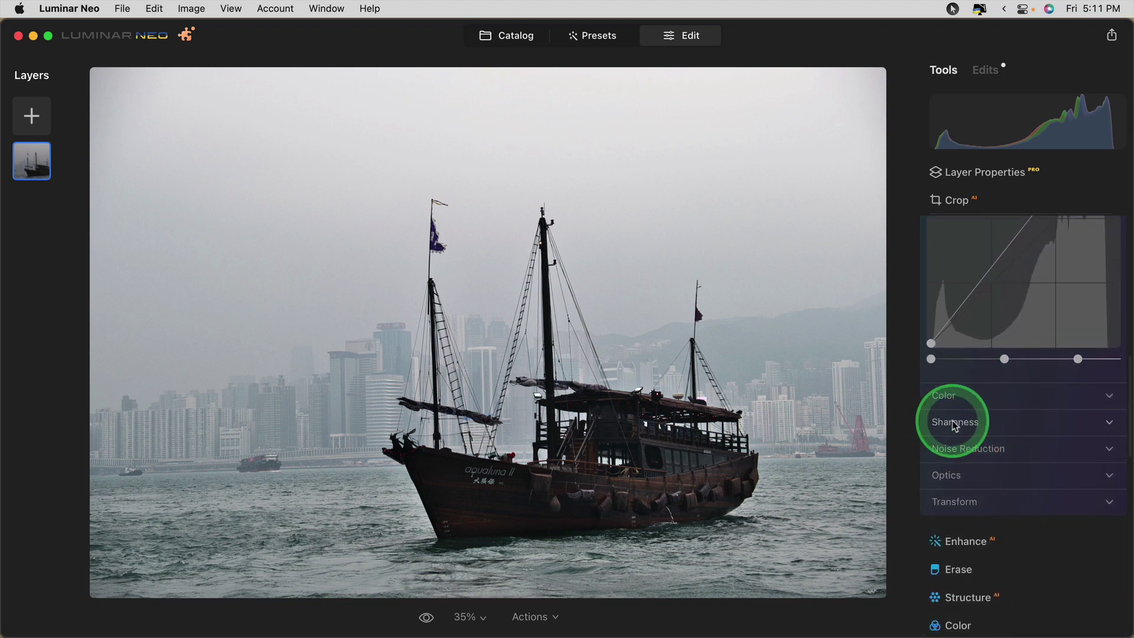
click(958, 476)
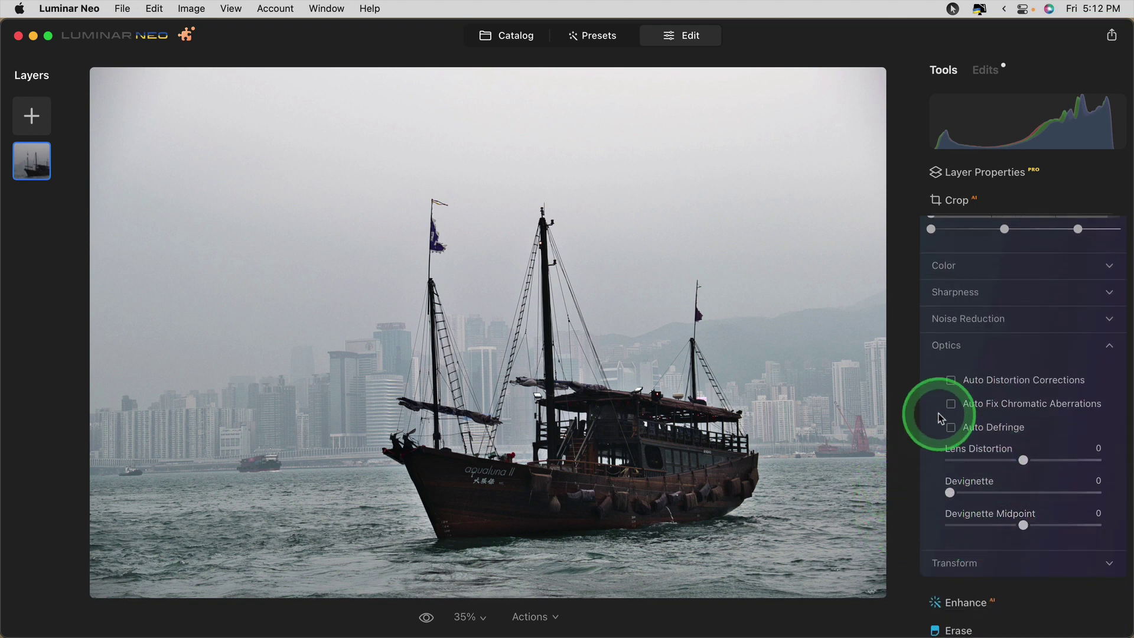
click(950, 404)
click(952, 429)
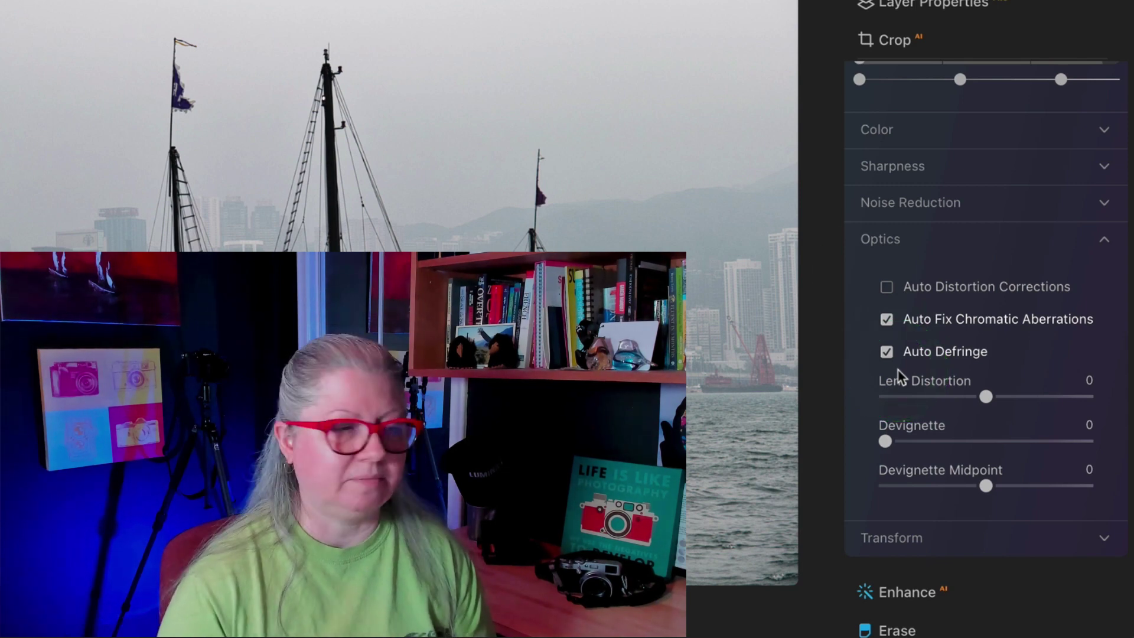
- Expand the Noise Reduction and Sharpness sections to review their settings
click(876, 202)
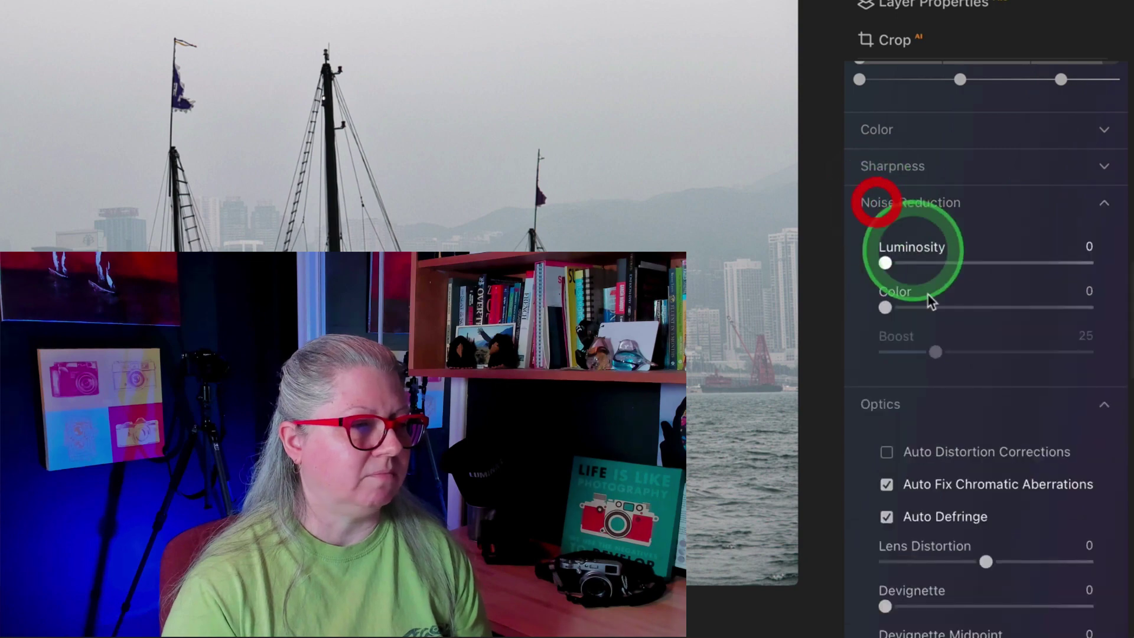
click(908, 170)
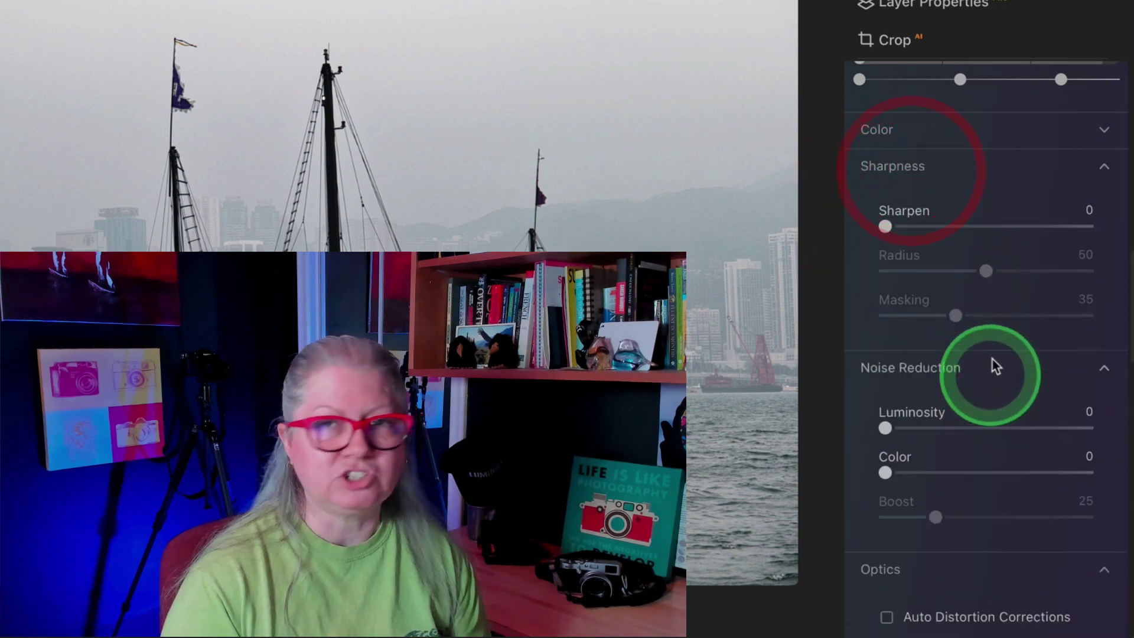
scroll(962, 207, down, 10)
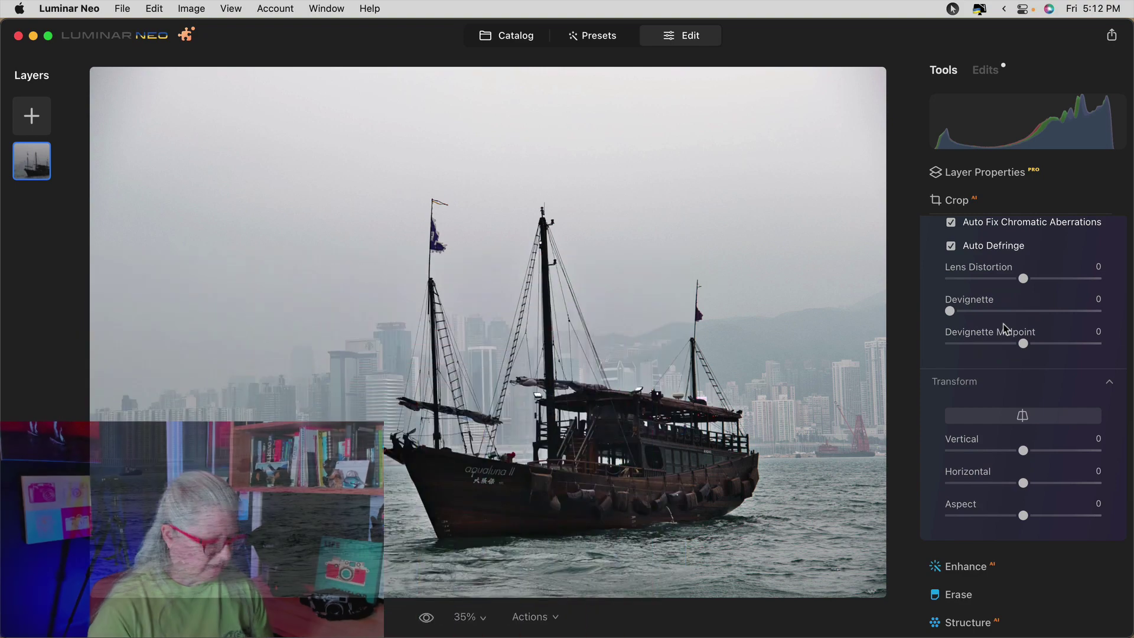
- Return to the Catalog and open the Trinidad bell tower photo in Edit
key(g)
click(646, 228)
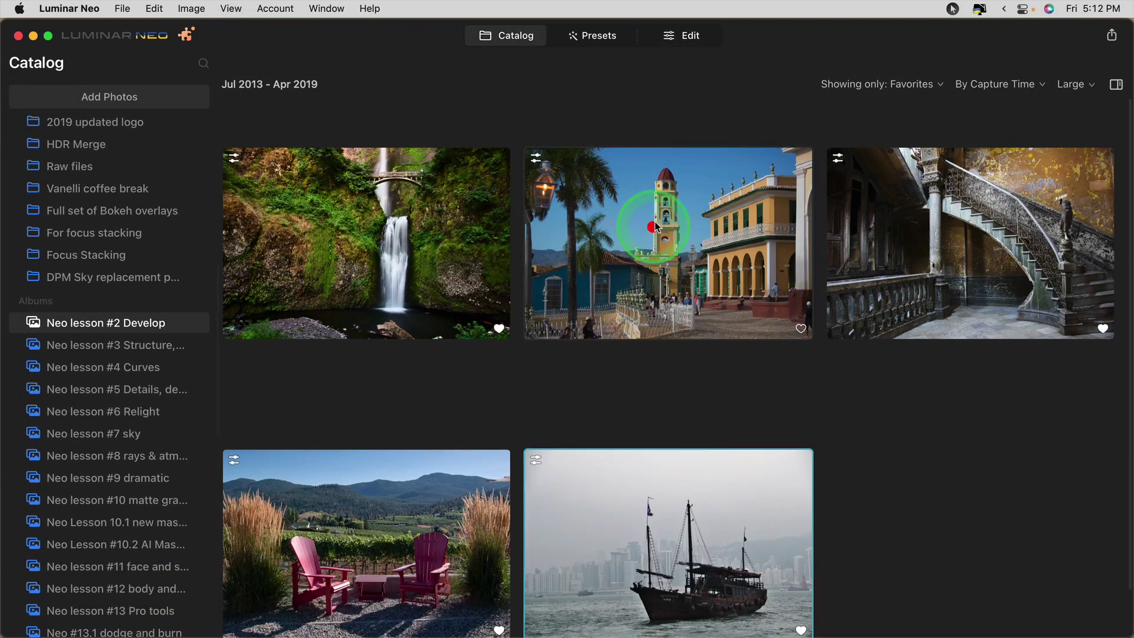
click(681, 37)
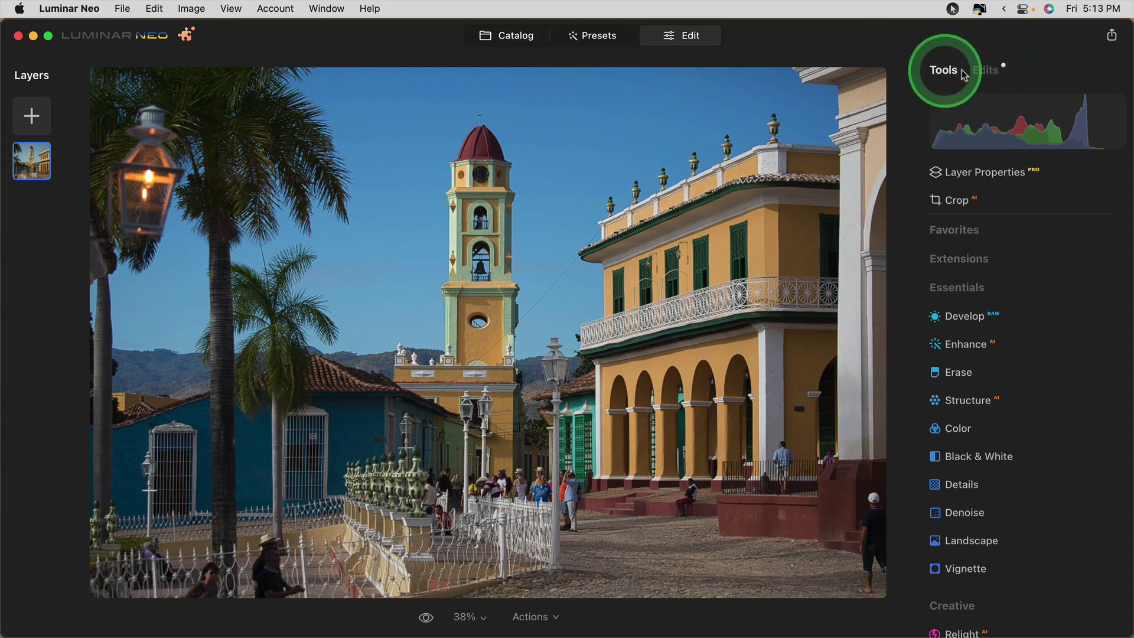
- List the bell tower's applied edits, Develop and Noiseless, with Develop showing Temperature 5248 and Tint 3
click(987, 70)
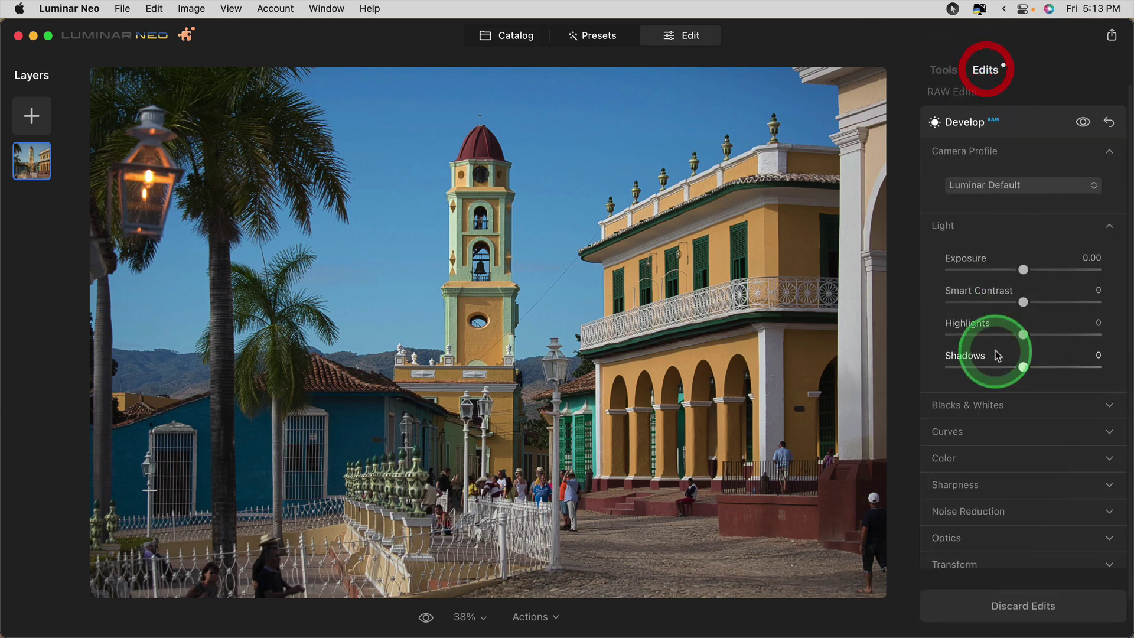
click(1031, 123)
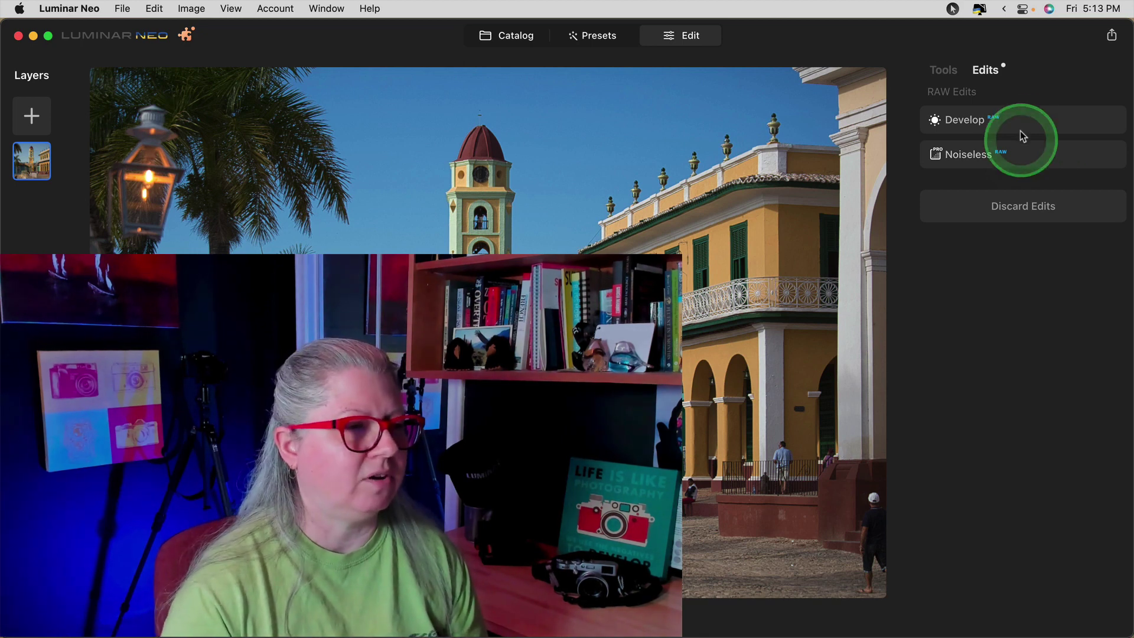
click(1028, 131)
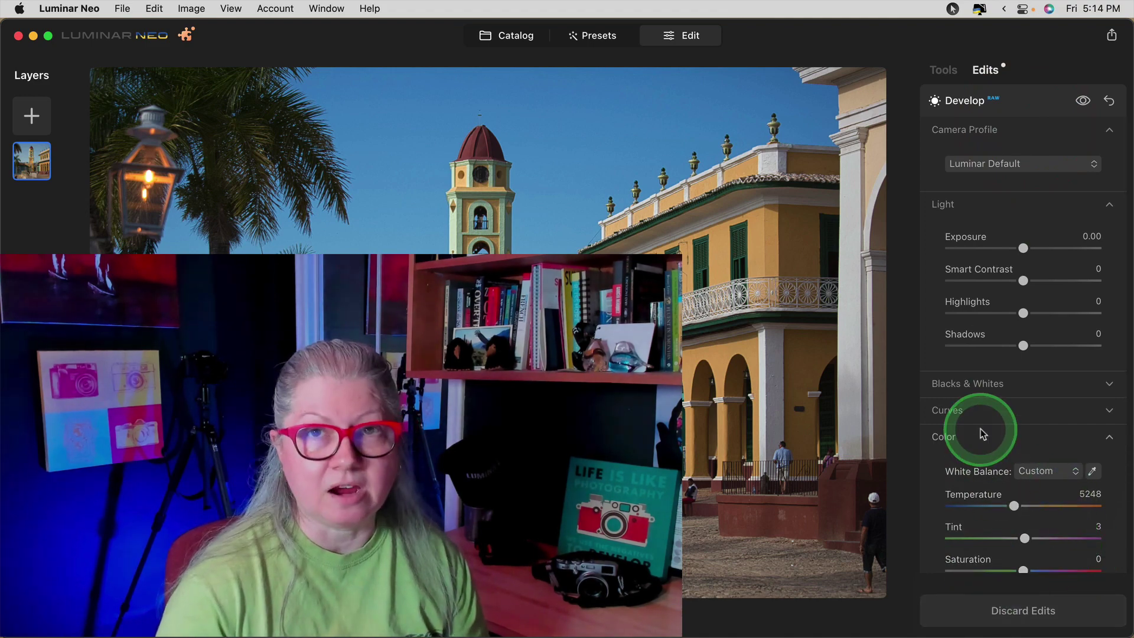
- Collapse Color and pull the Curves white and black points inward to boost contrast
scroll(982, 476, down, 2)
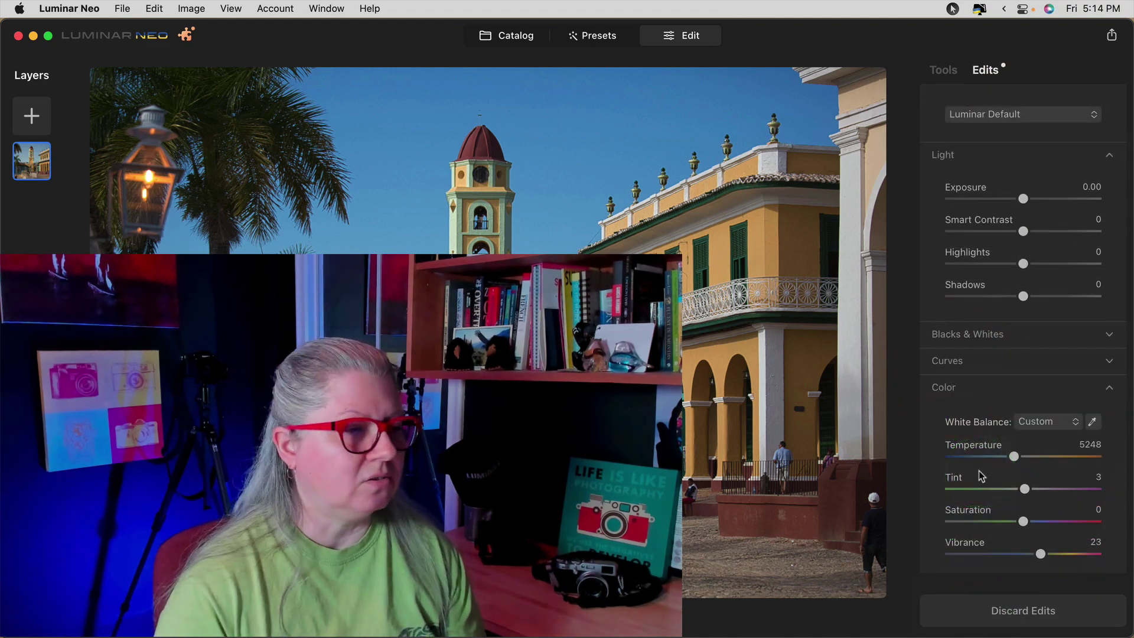
click(951, 388)
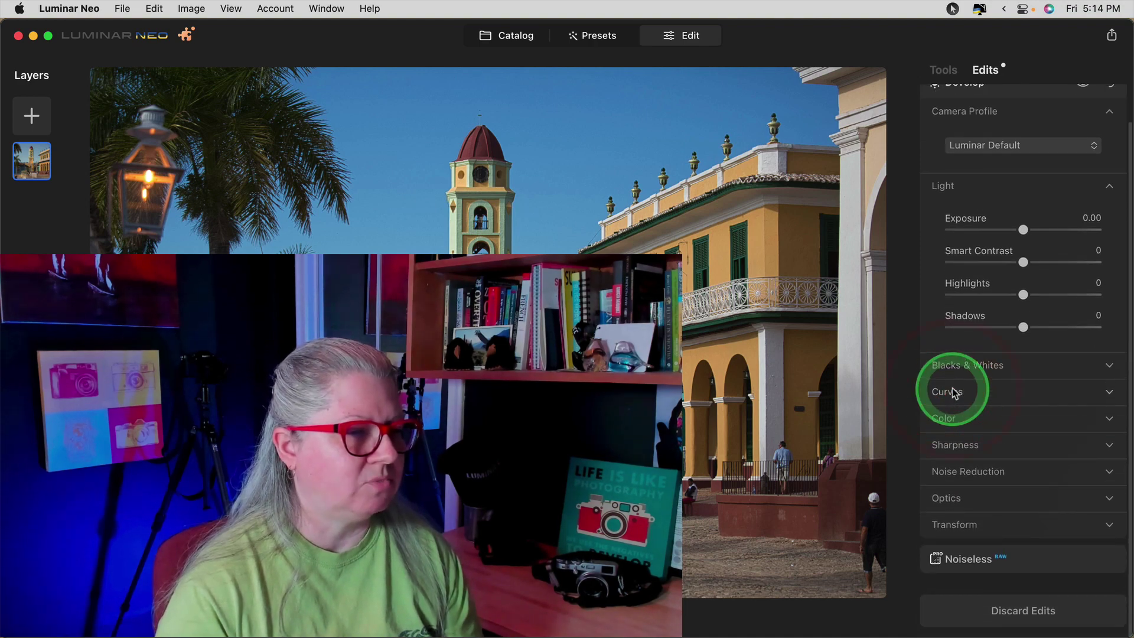
click(951, 391)
scroll(942, 431, down, 5)
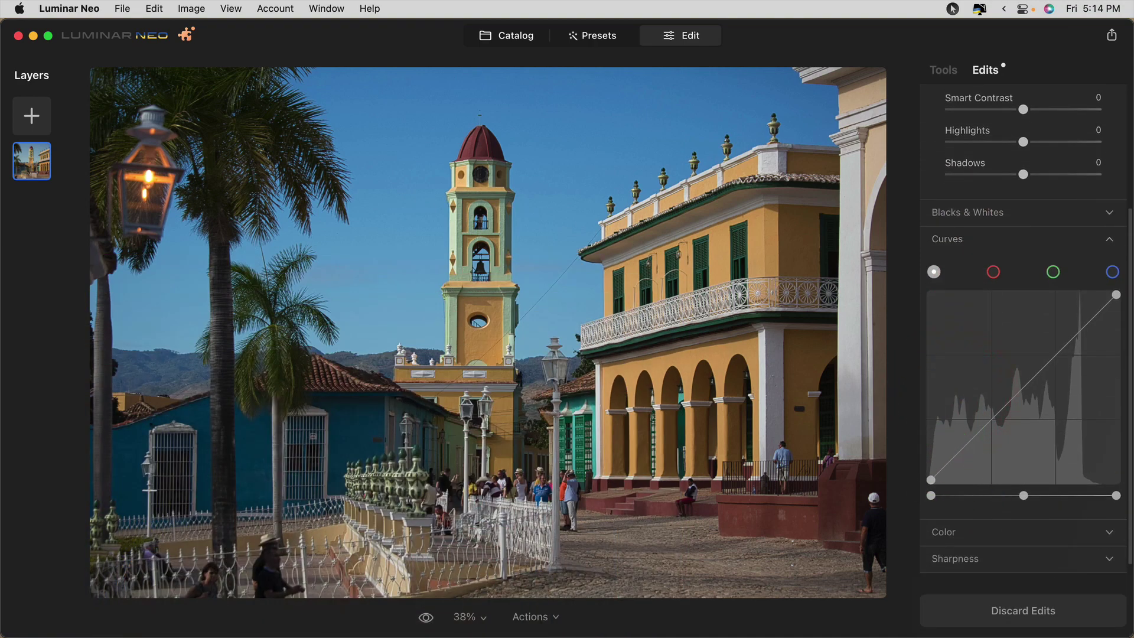
drag(1116, 495, 1094, 495)
drag(931, 495, 941, 499)
- Auto-correct the converging verticals in Transform, then fine-tune the Vertical correction to -2
scroll(1069, 440, down, 4)
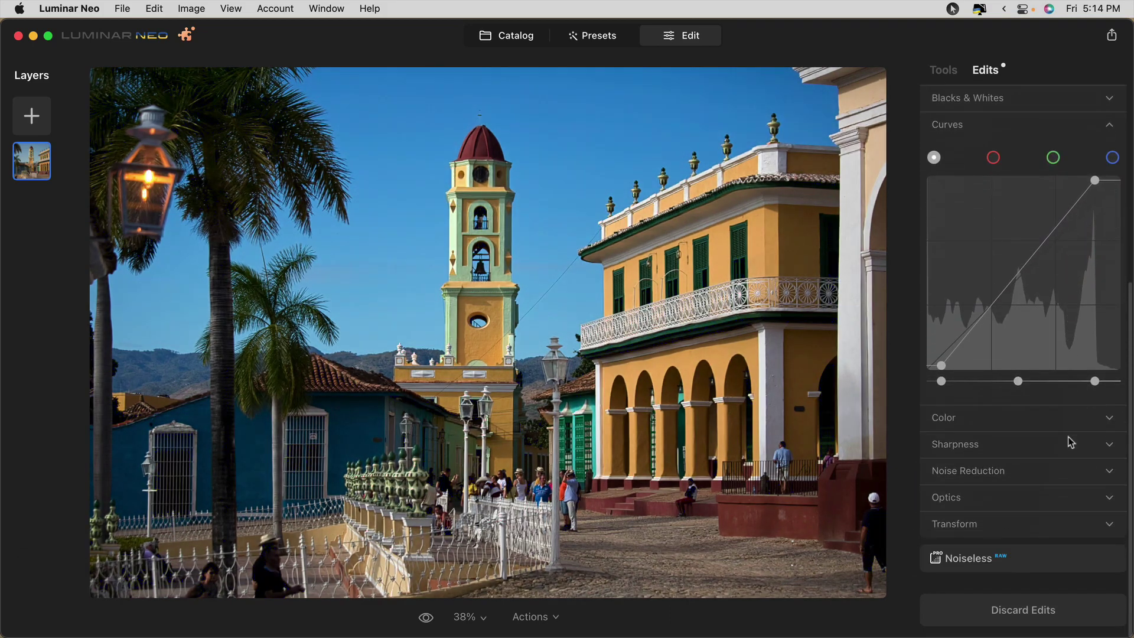
click(952, 525)
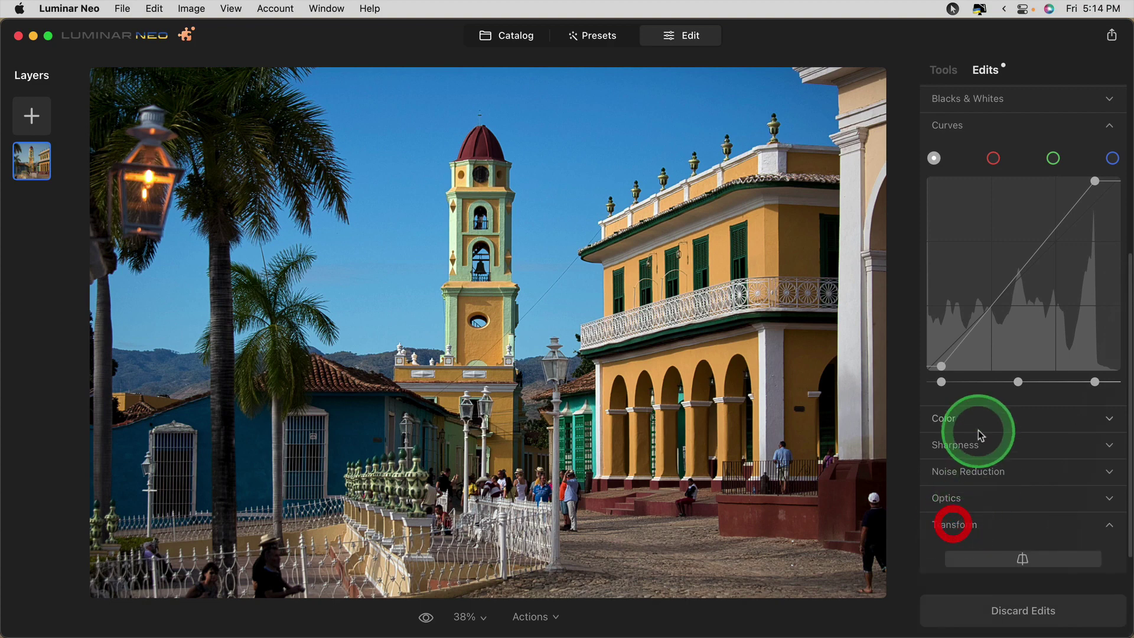
scroll(978, 435, down, 3)
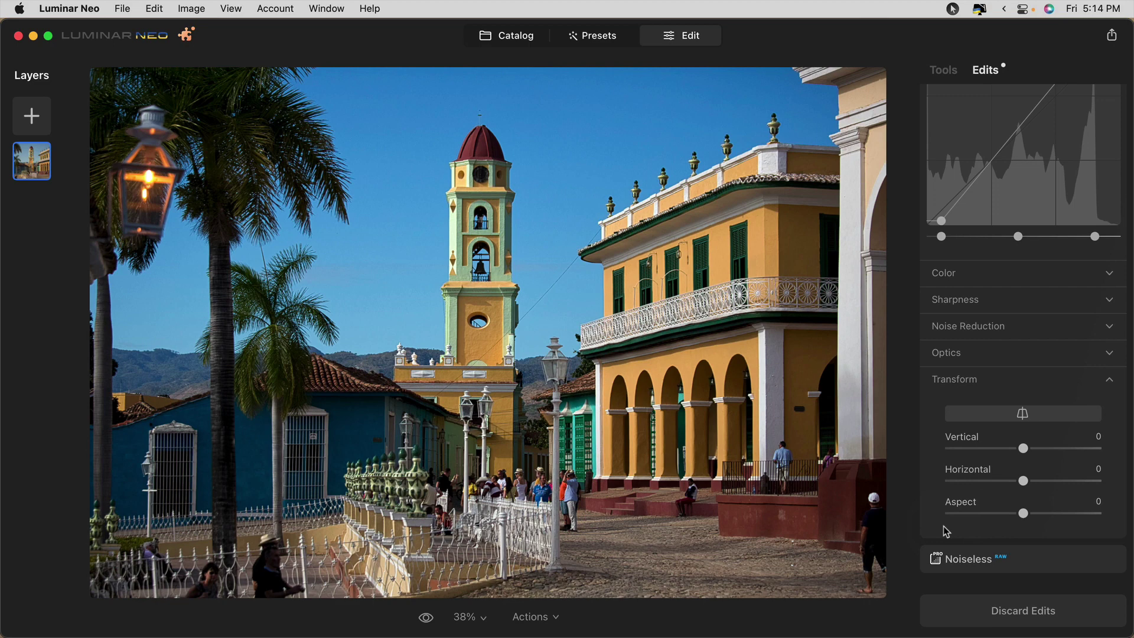
click(1024, 413)
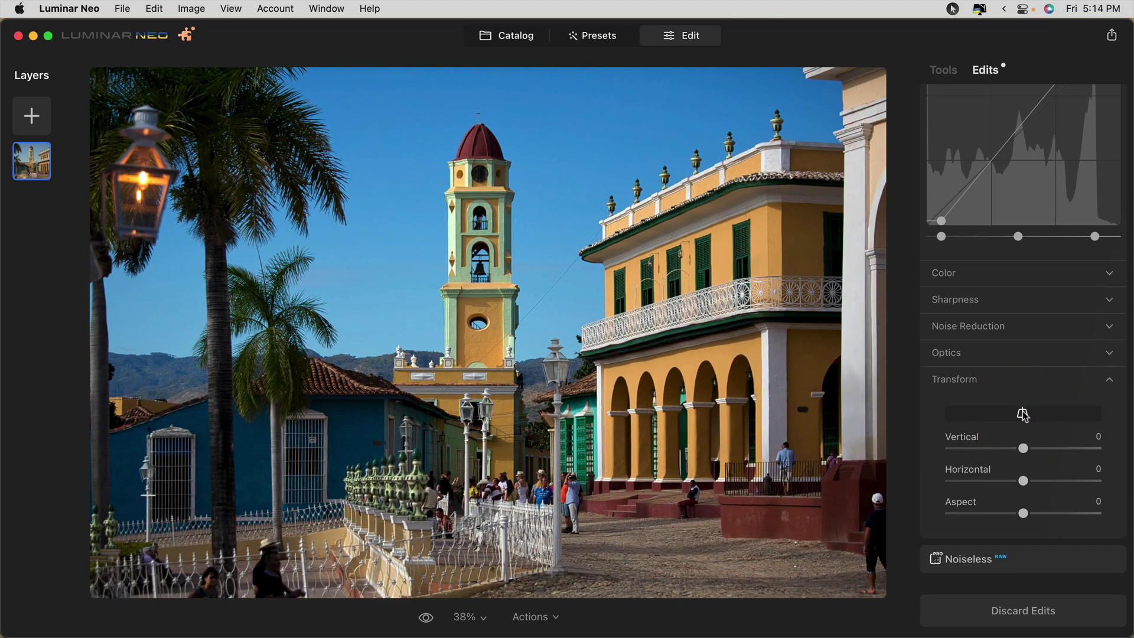
click(1022, 449)
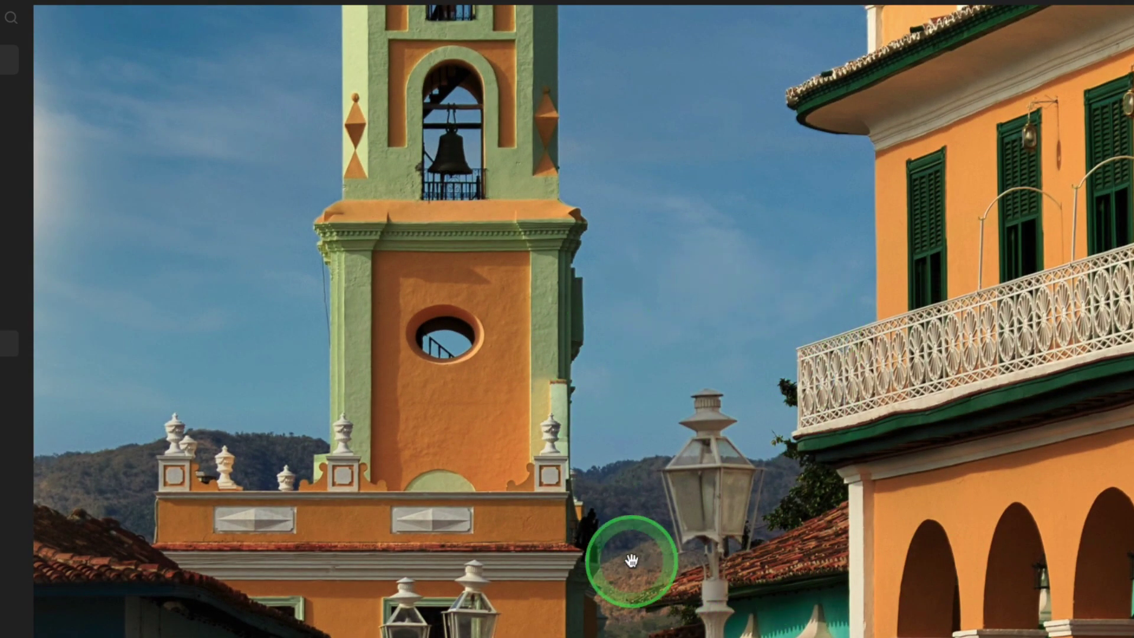
click(805, 583)
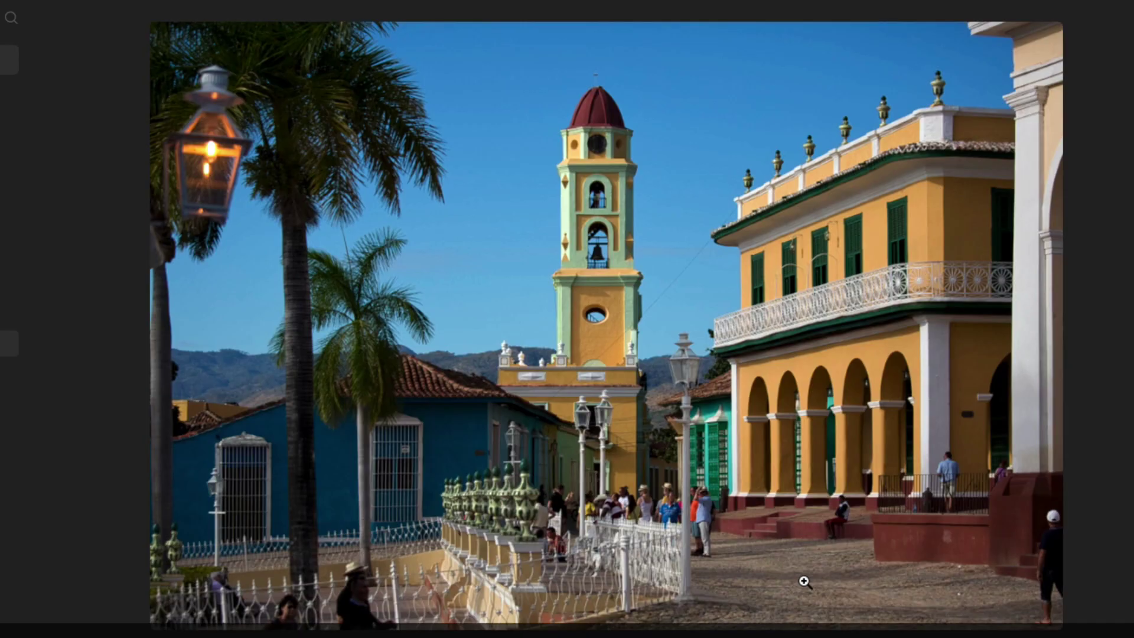
click(650, 324)
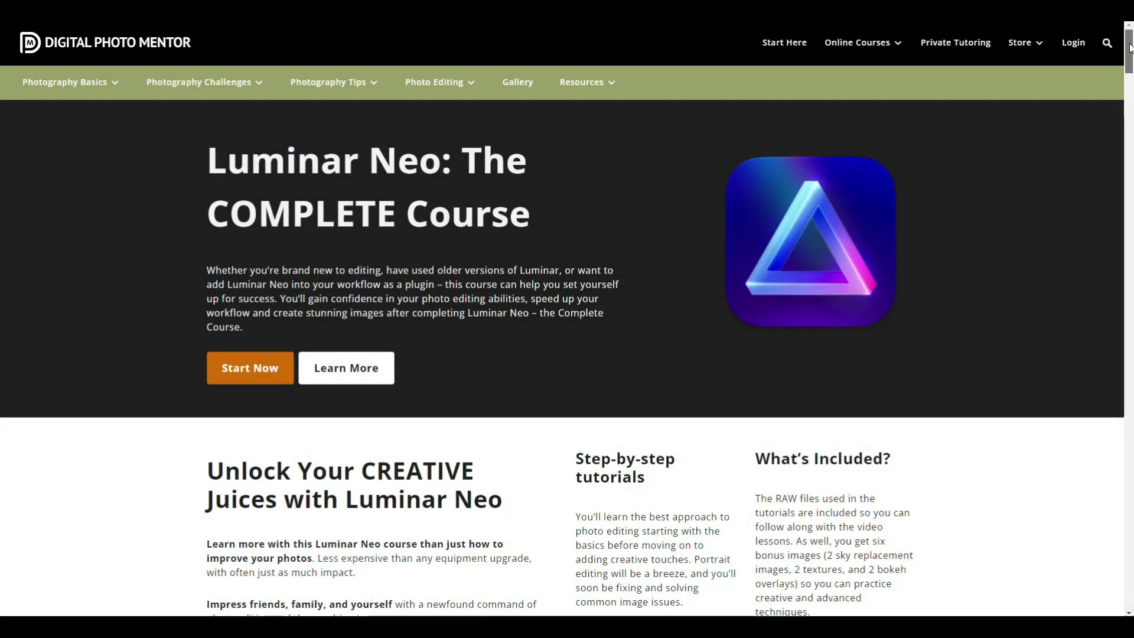
- Scroll the Digital Photo Mentor course page down to the Preview Lessons and course content list
drag(1129, 48, 1127, 115)
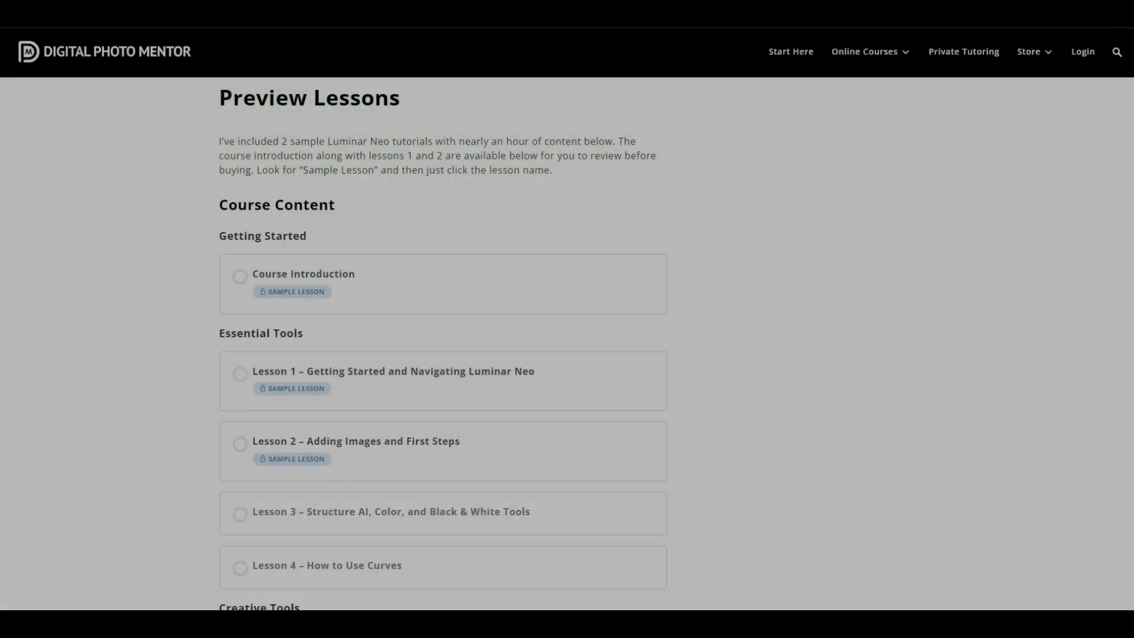
scroll(566, 342, down, 2)
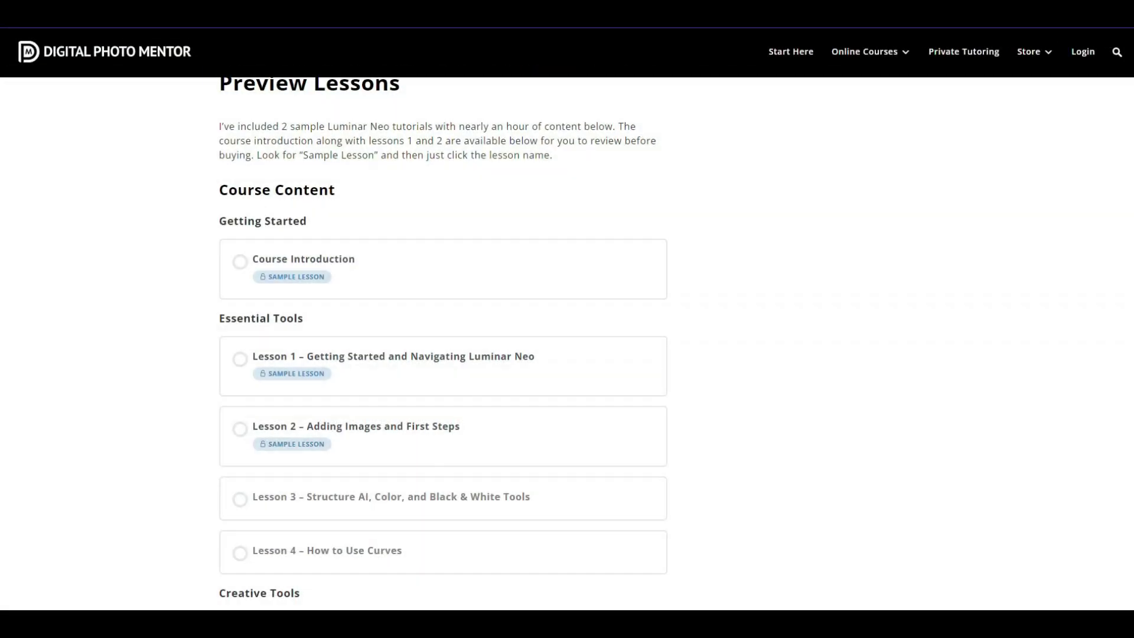
scroll(567, 342, down, 2)
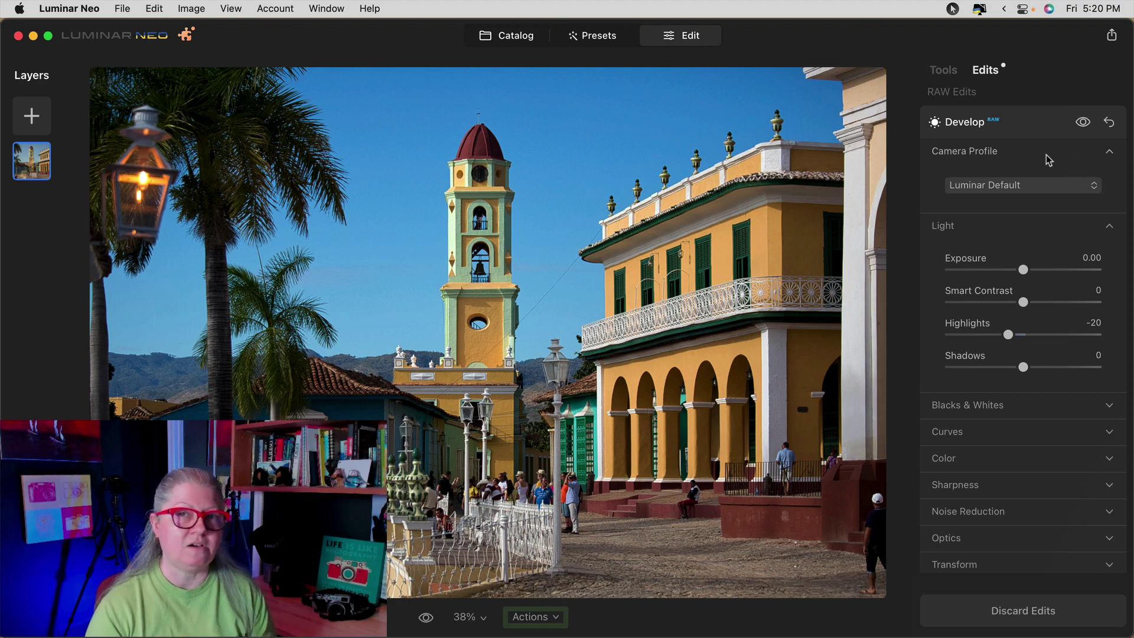
- Choose Camera Landscape from the Develop RAW Camera Profile list instead of Luminar Default
click(1014, 188)
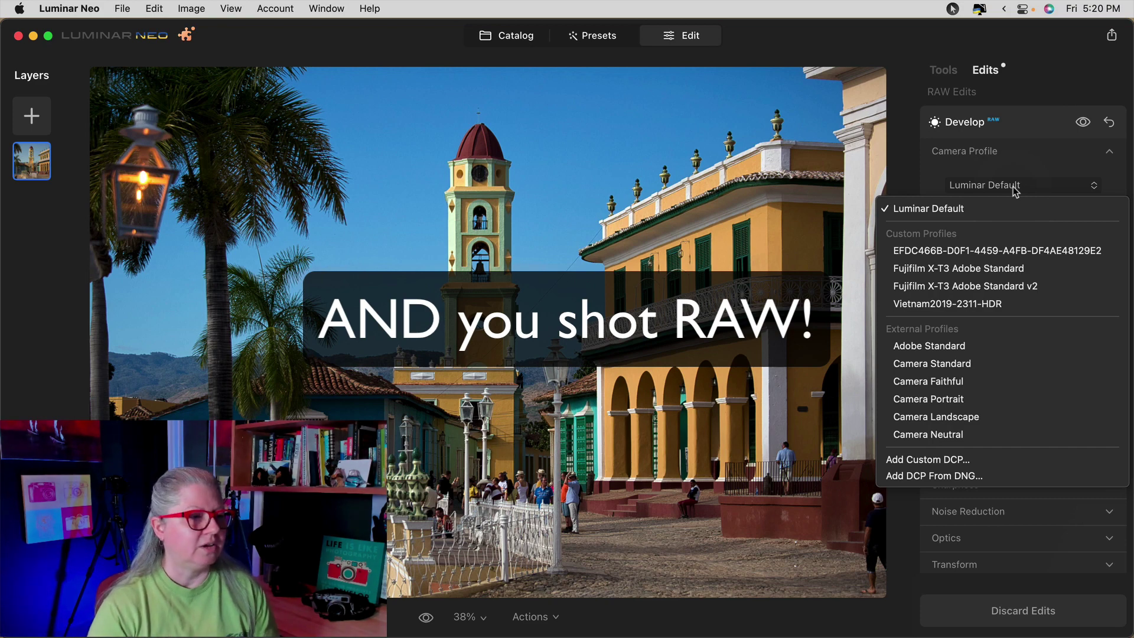
drag(1015, 191, 943, 281)
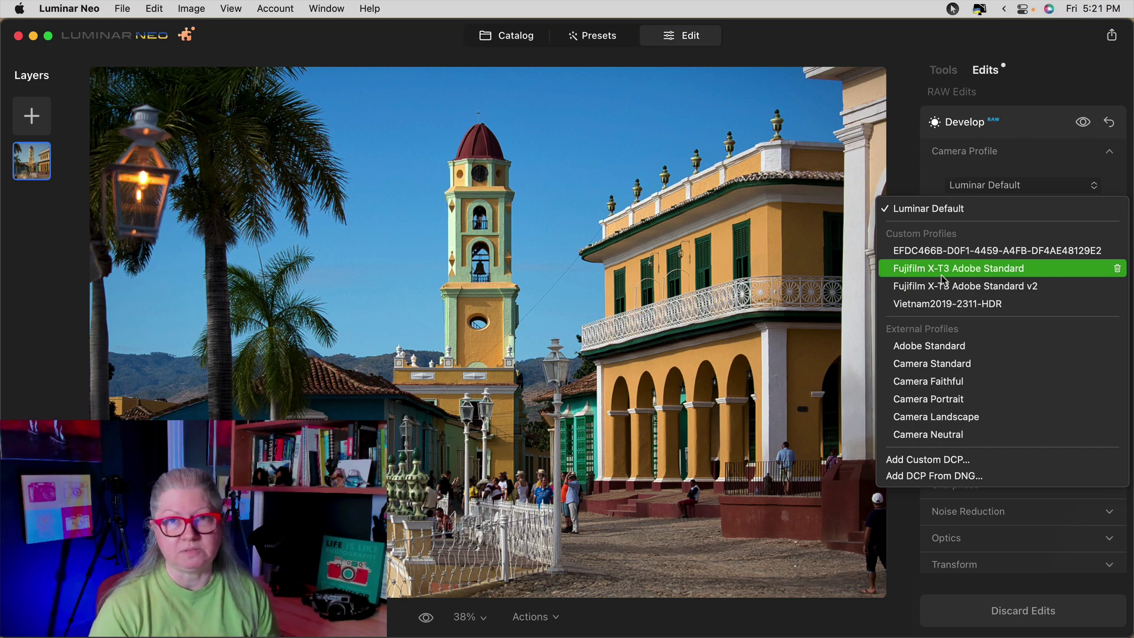
drag(943, 279, 943, 417)
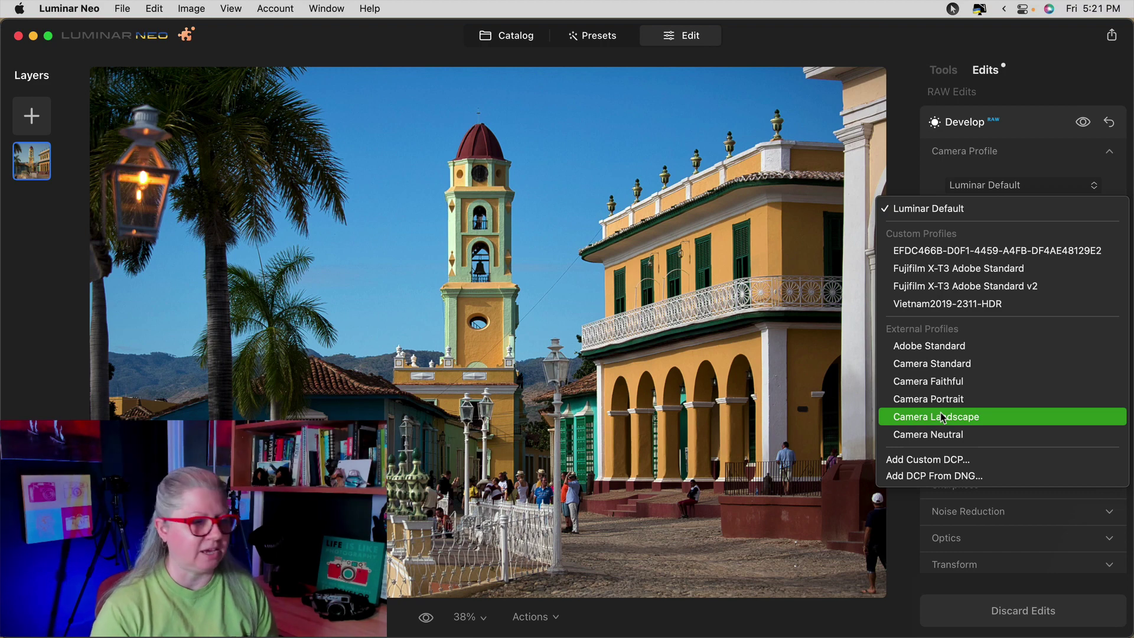
click(943, 418)
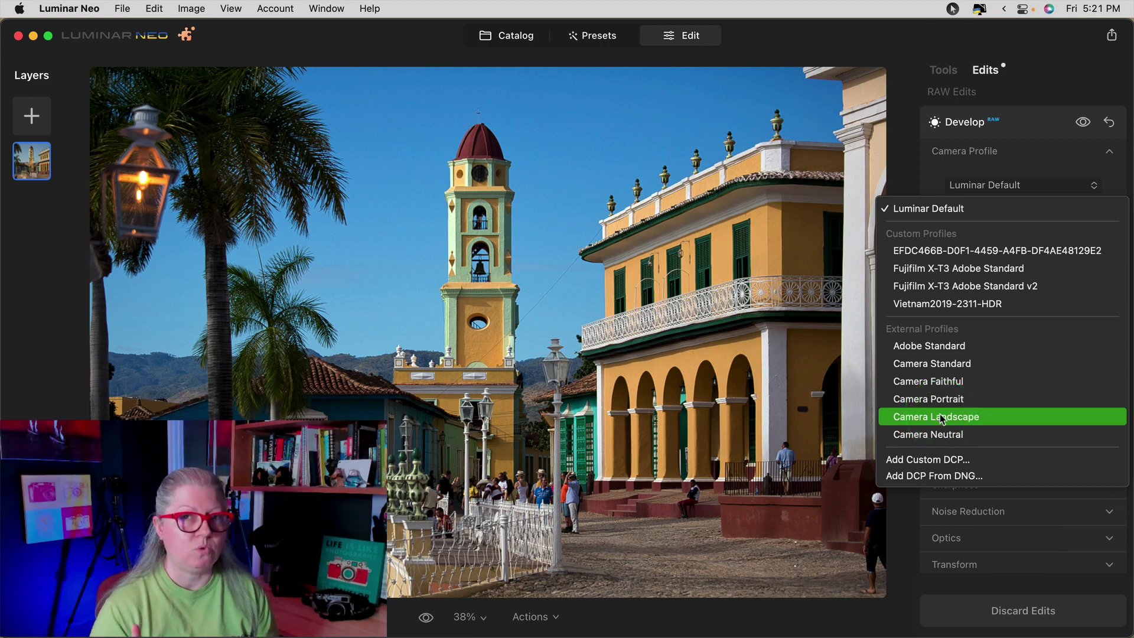
click(943, 418)
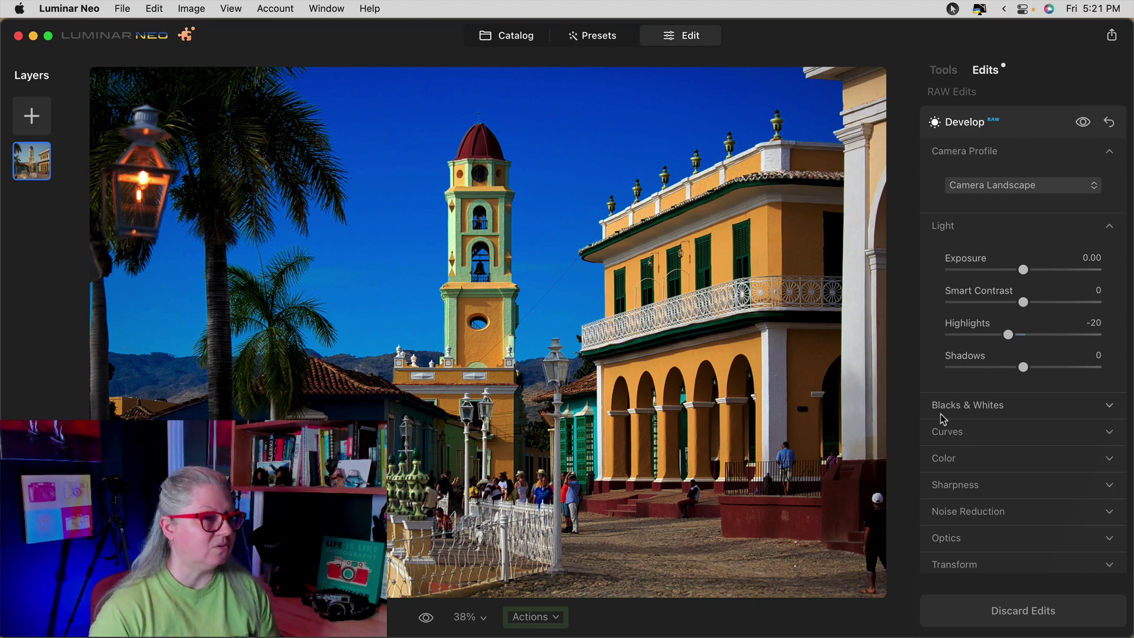
- Nudge the Curves black point slightly to the left
click(945, 430)
scroll(972, 354, down, 5)
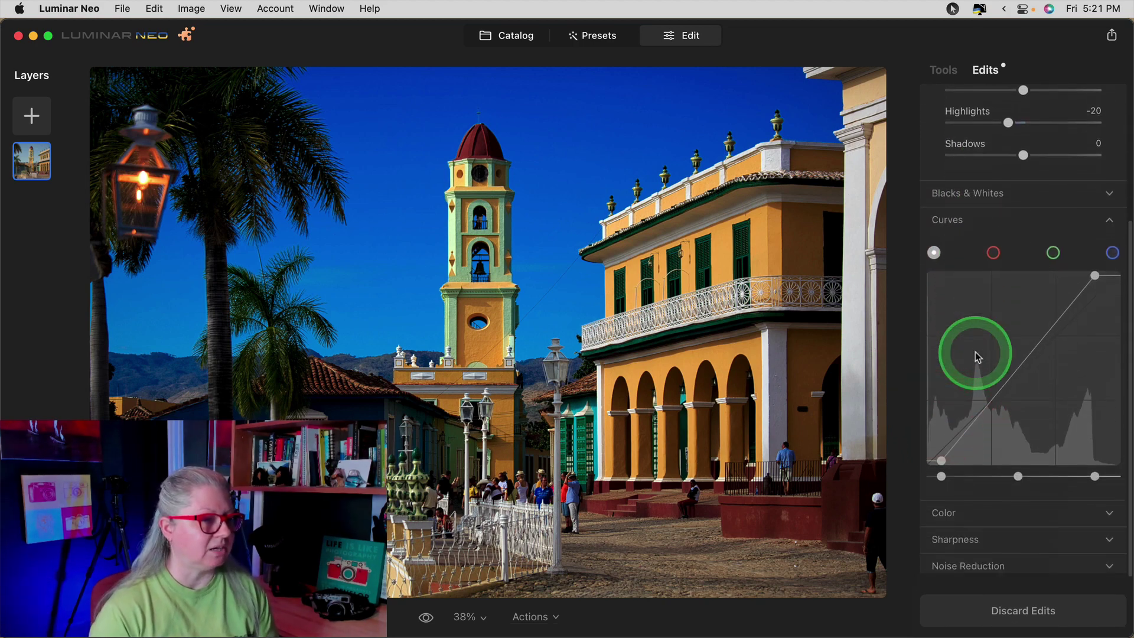
drag(941, 475, 933, 476)
scroll(1012, 317, up, 5)
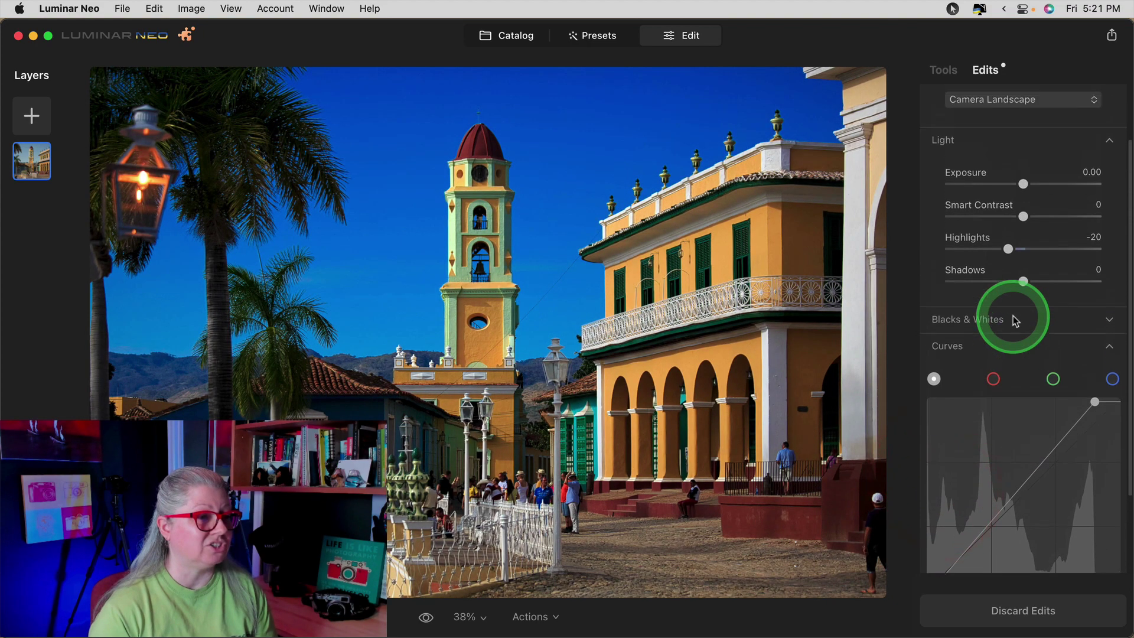
- Reset Vibrance to 0 and lower Saturation to -10
click(977, 332)
scroll(1000, 378, down, 6)
click(976, 425)
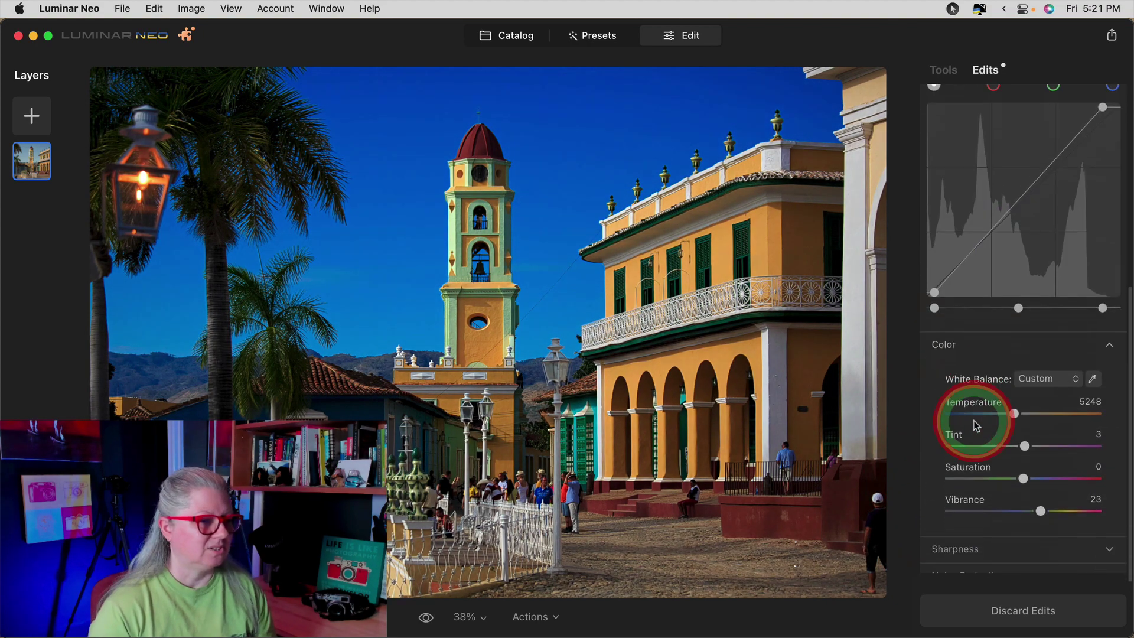
scroll(975, 443, down, 1)
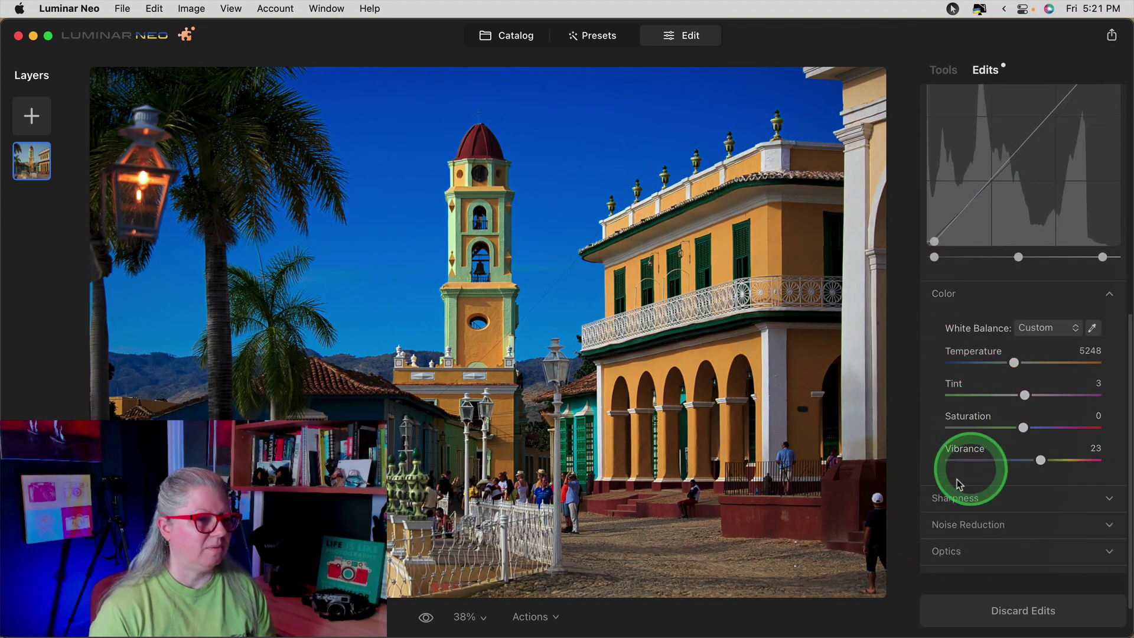
double_click(1041, 461)
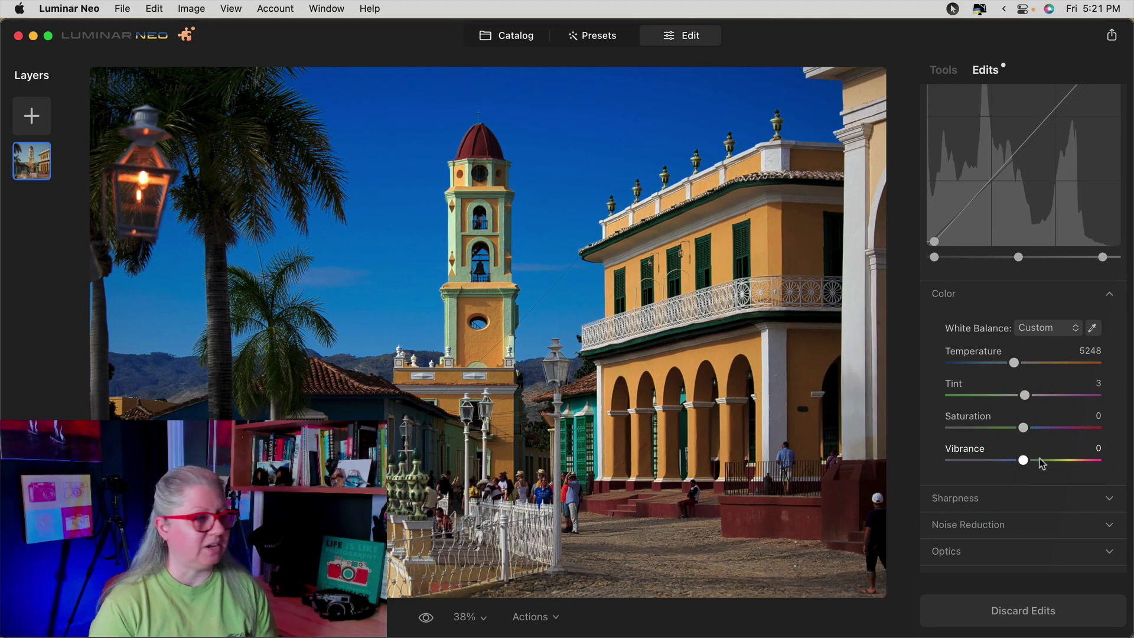
drag(1024, 428, 1016, 432)
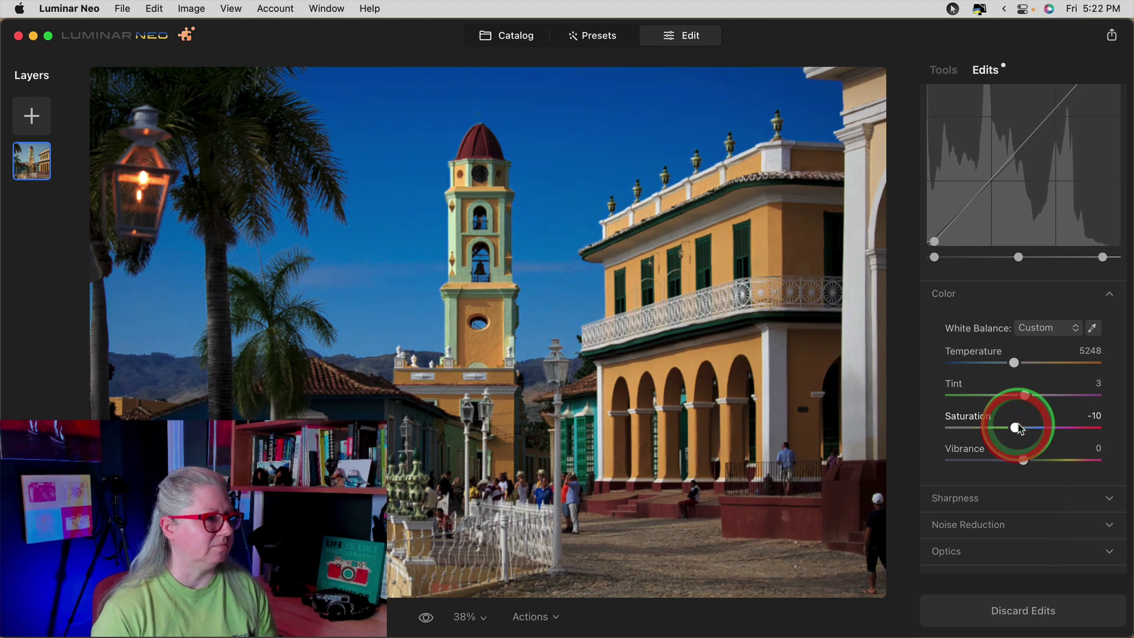
scroll(1023, 188, up, 10)
drag(1023, 189, 980, 399)
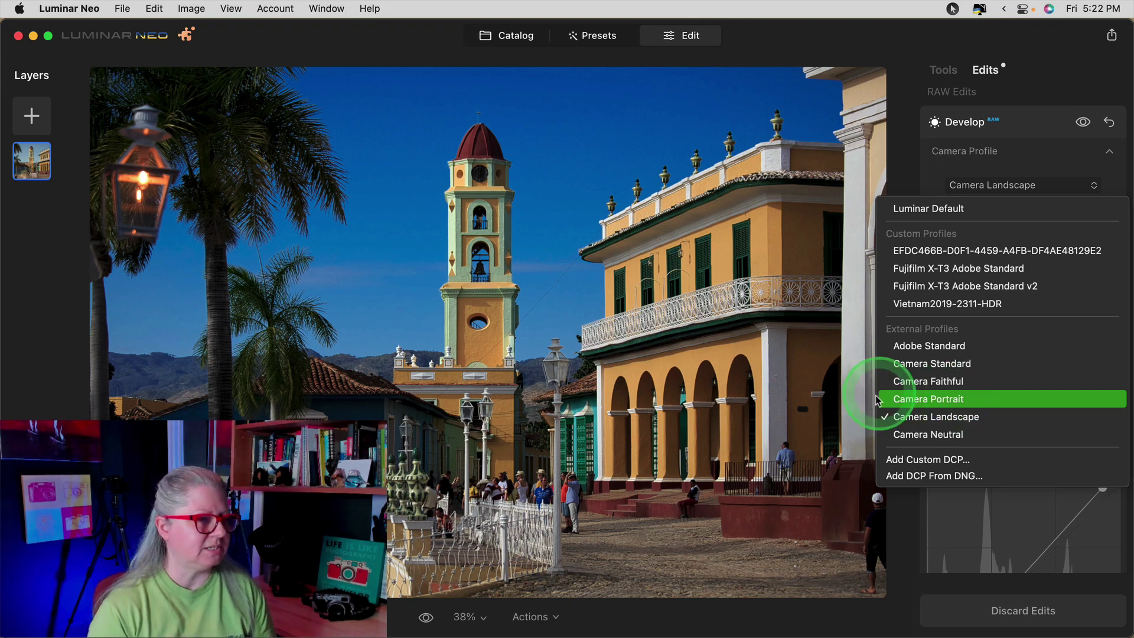
- Try the Camera Portrait, Neutral and Faithful profiles, then warm Temperature to 5928
click(924, 401)
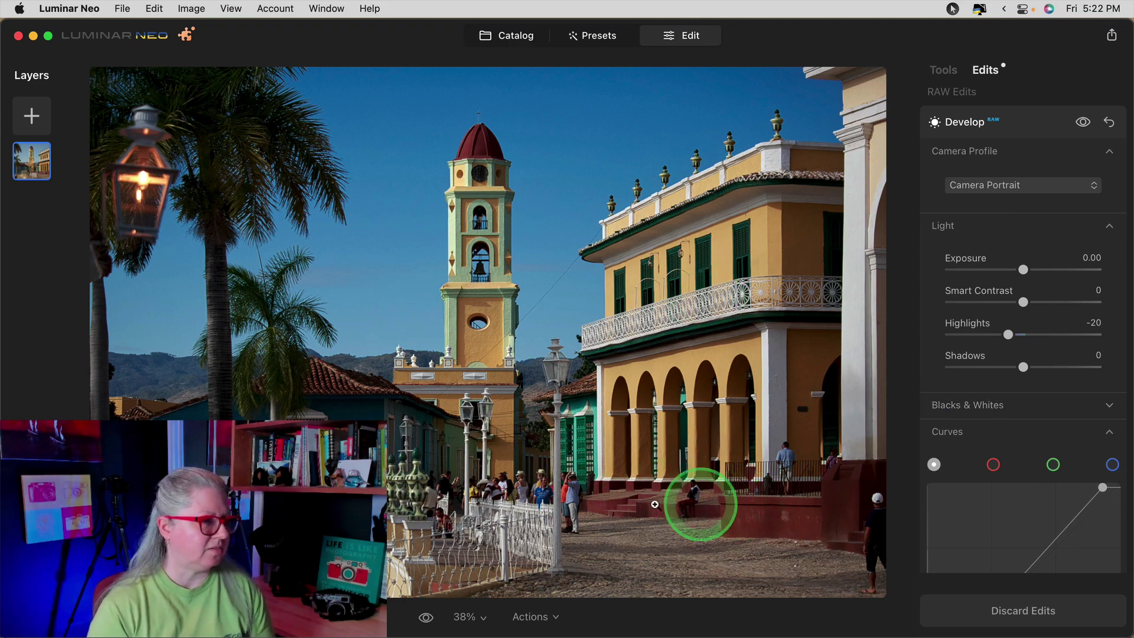
click(980, 187)
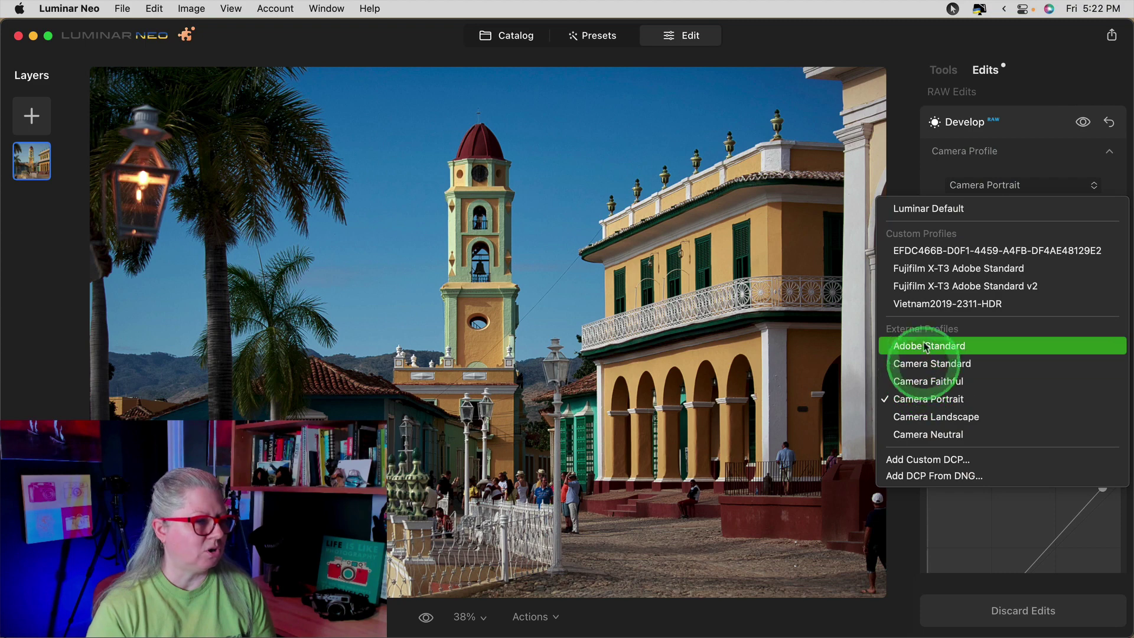
click(938, 434)
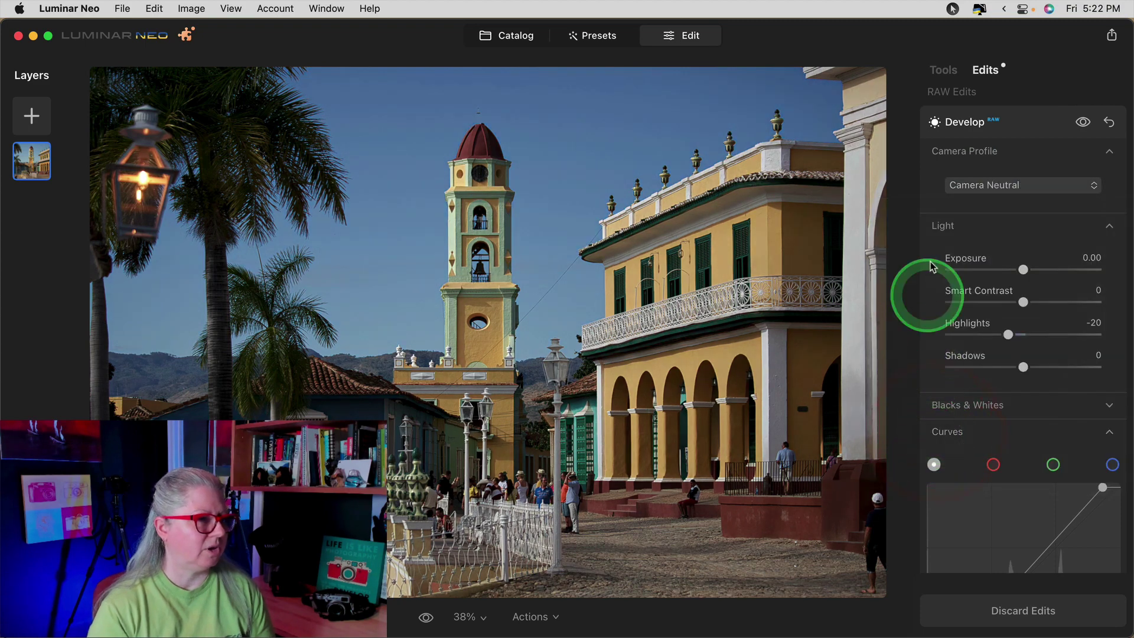
click(969, 186)
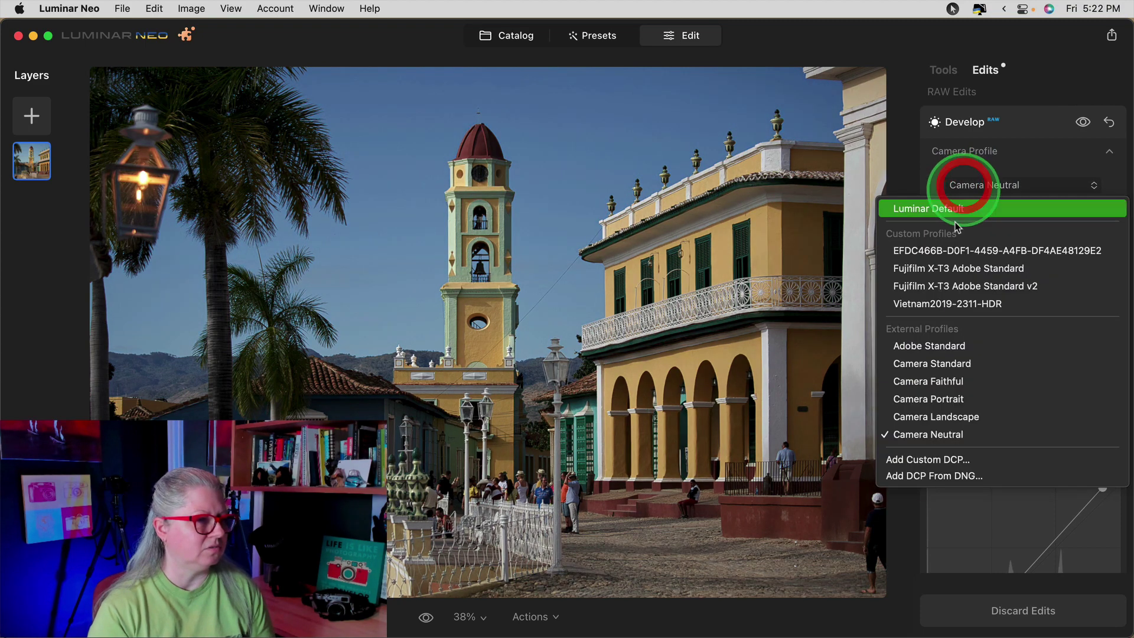
click(944, 381)
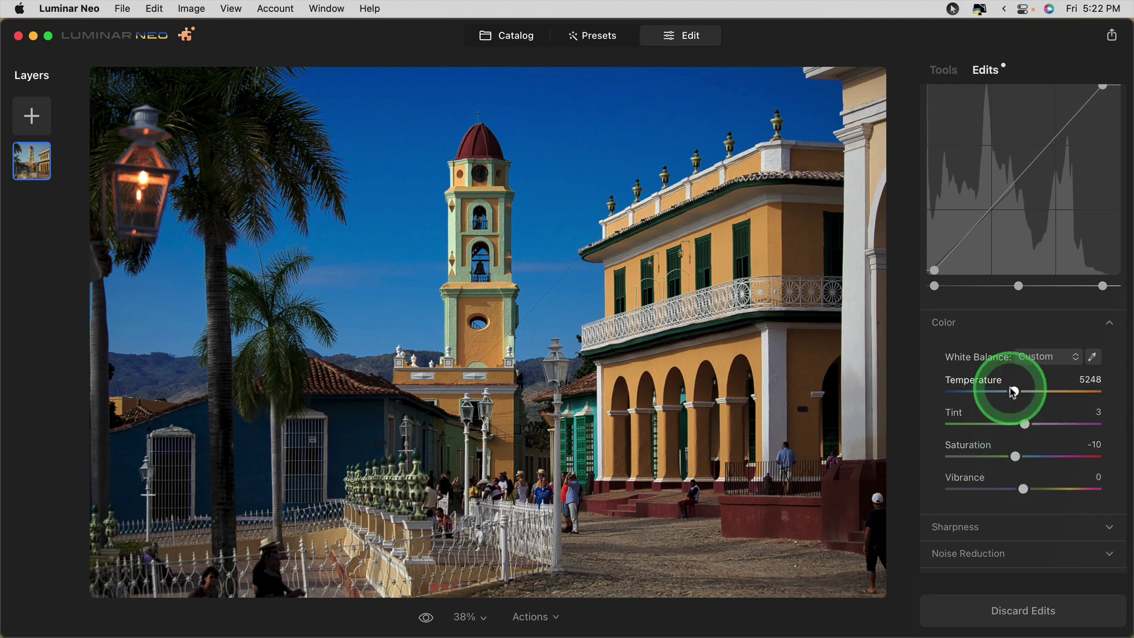
drag(1013, 392, 1018, 388)
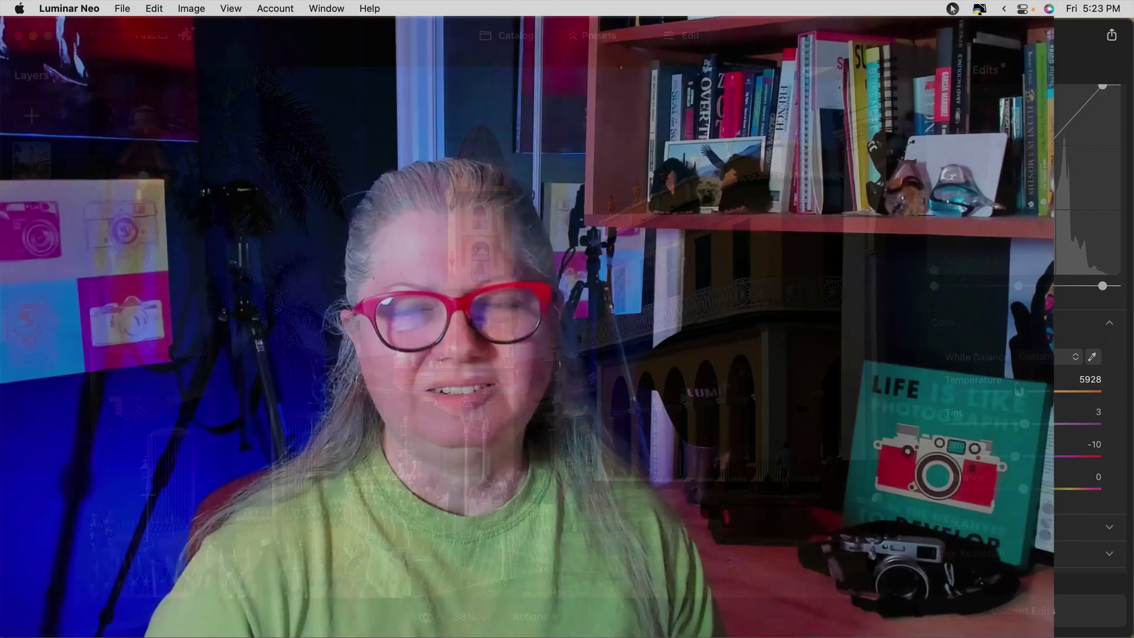